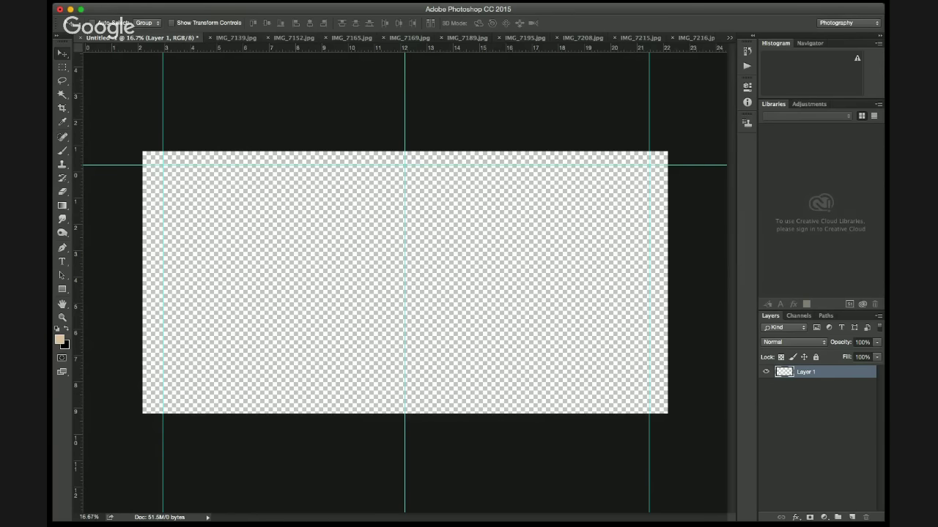
Step: Place a horizontal guide just inside the blank page's bottom edge and move the top horizontal guide slightly farther inside the page
mouse_move(405, 47)
left_mouse_down()
mouse_move(405, 107)
mouse_move(404, 47)
left_mouse_up()
left_click_drag(225, 48, 225, 347)
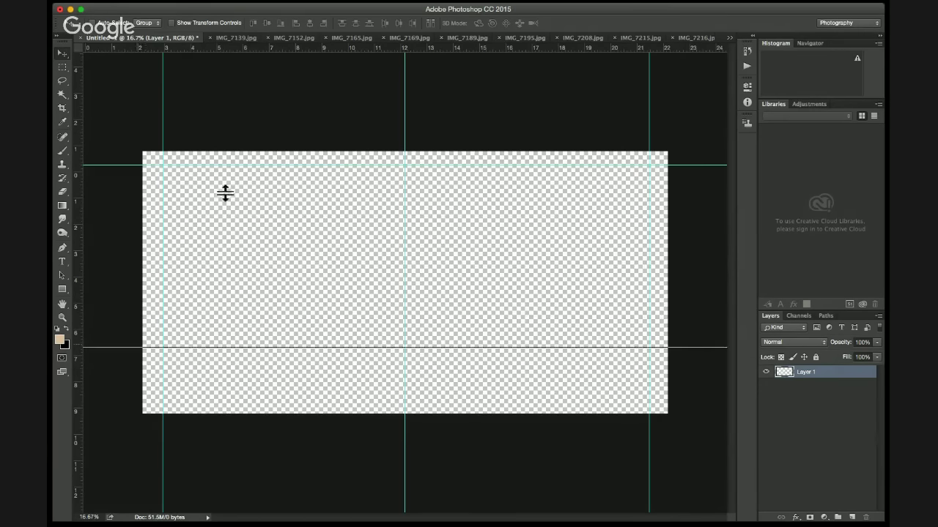
left_click_drag(225, 192, 227, 247)
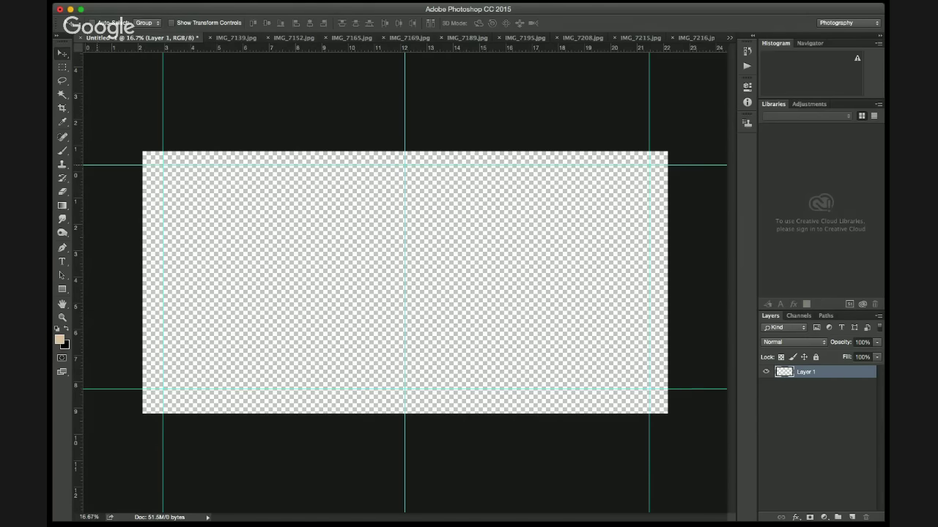
left_click_drag(100, 165, 98, 172)
Step: Look through the open photos, starting at IMG_7139.jpg and going backwards from IMG_8948.jpg, for a full-page background image
left_click(235, 37)
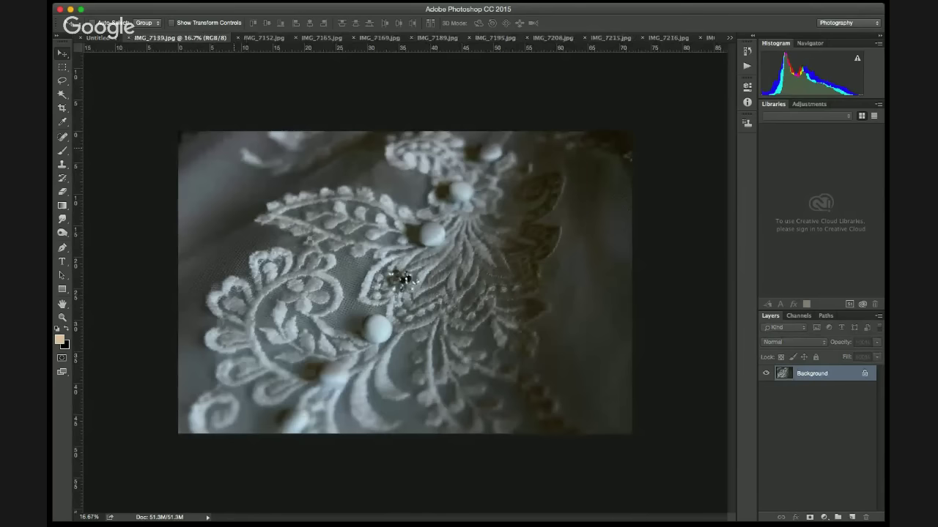
key("ctrl+Tab")
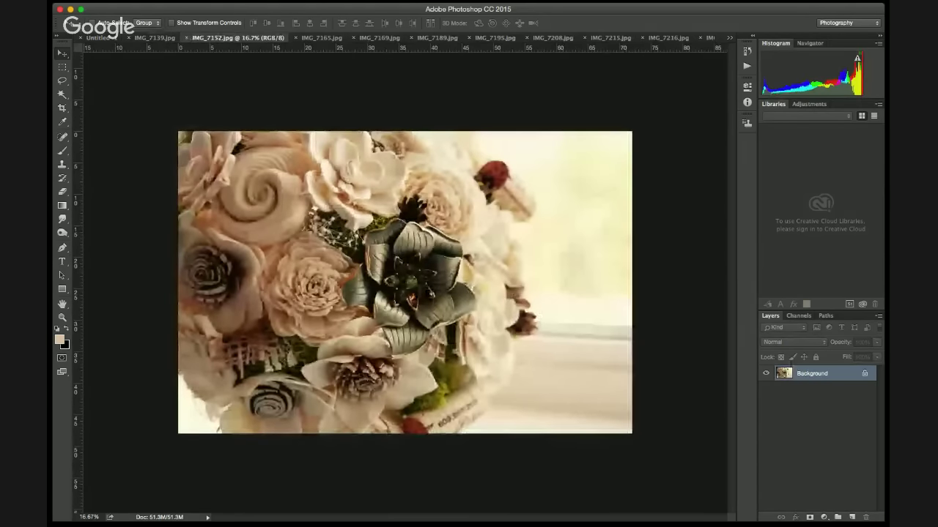
key("ctrl+Tab")
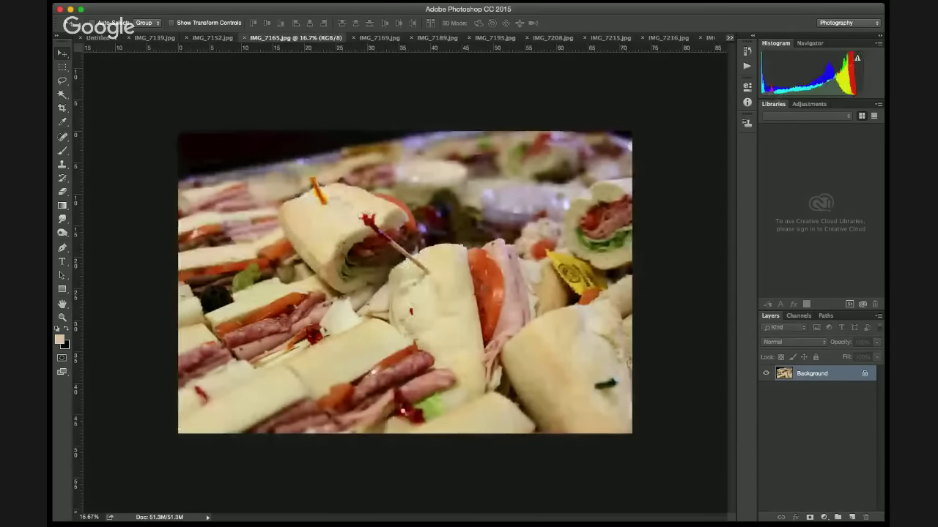
key("ctrl+shift+Tab")
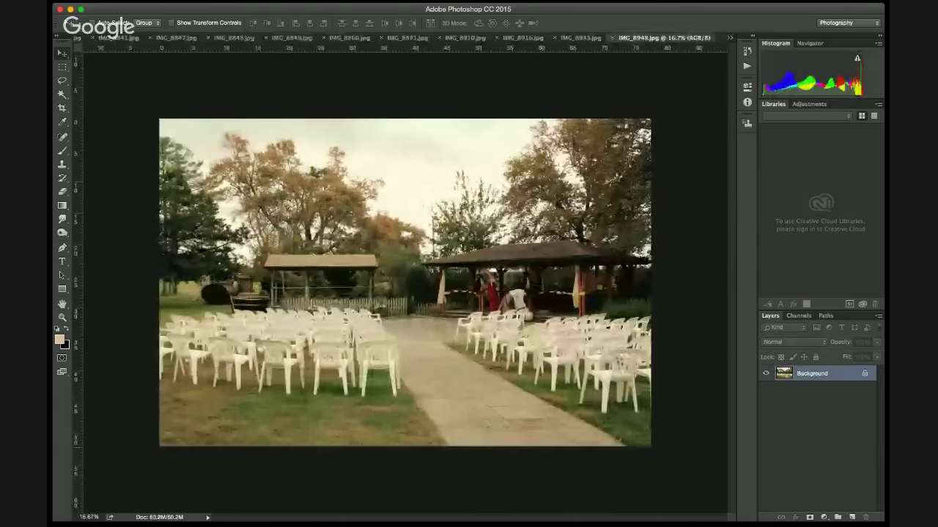
key("super+w")
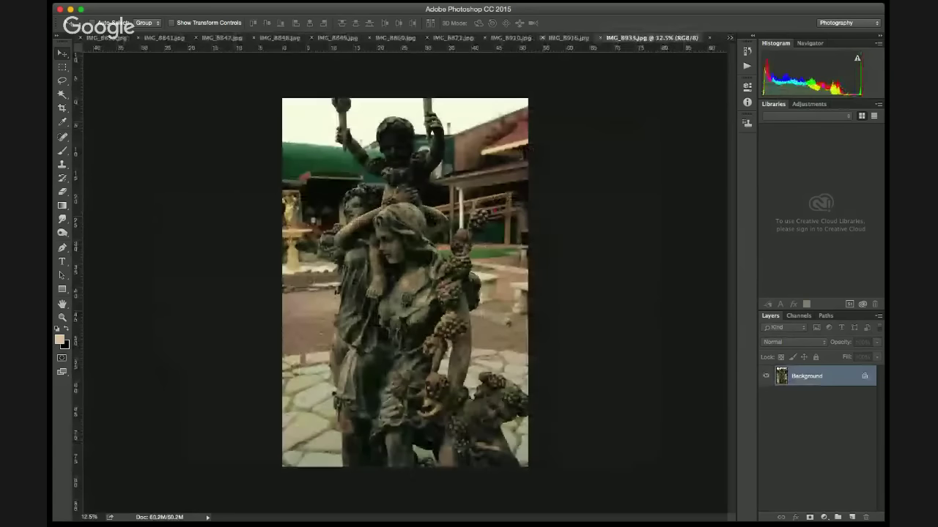
key("ctrl+shift+Tab")
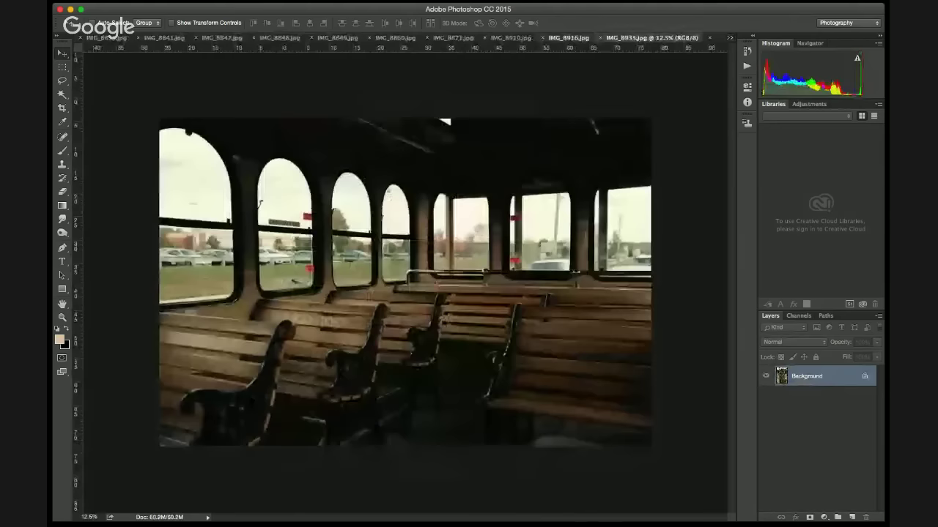
key("ctrl+shift+Tab")
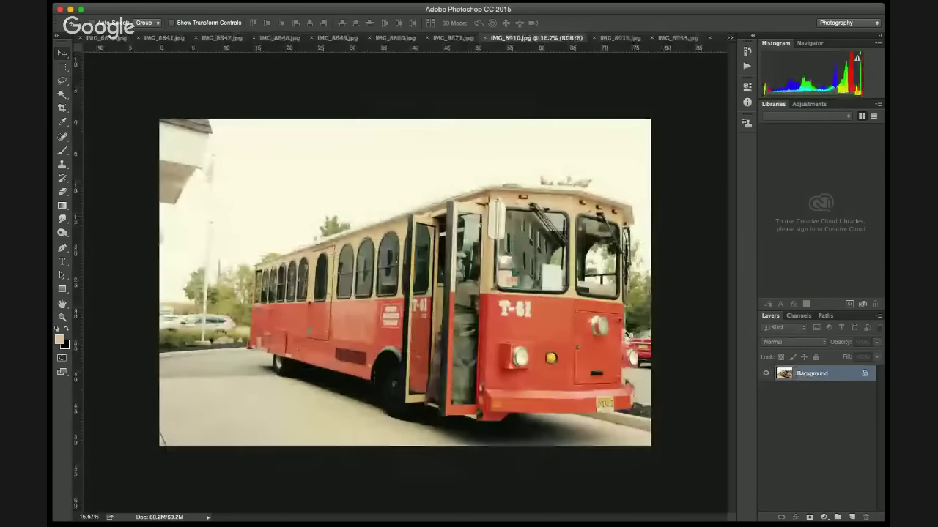
key("ctrl+shift+Tab")
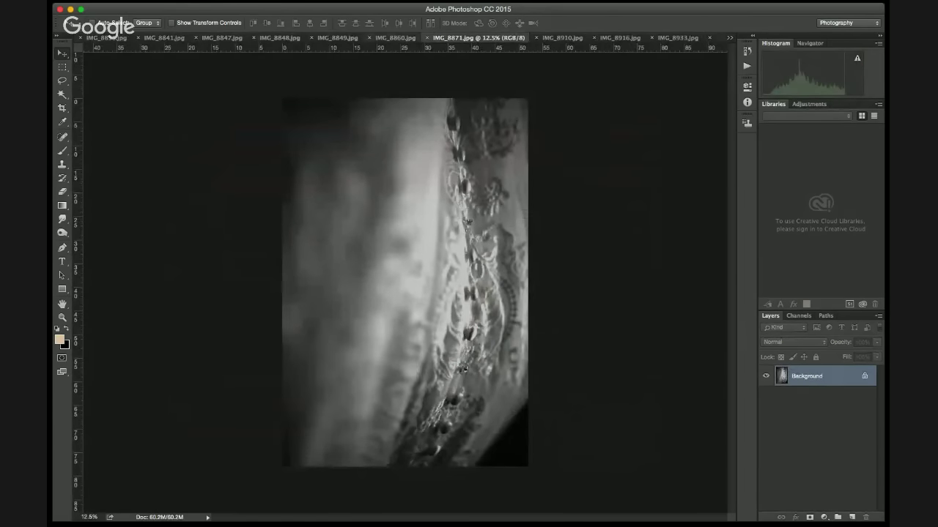
key("ctrl+shift+Tab")
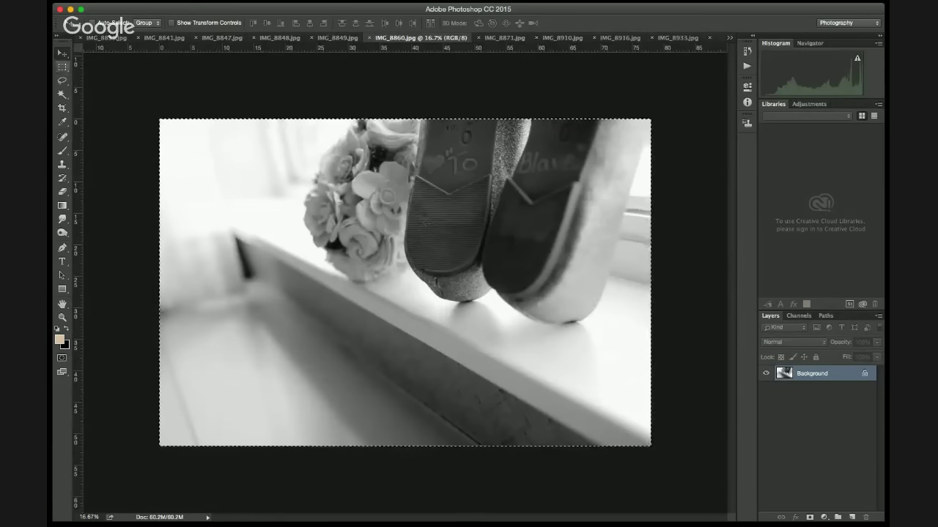
Step: Copy the entire IMG_8860.jpg photo onto the blank page and shift it sideways until it meets the page's right edge
left_click(63, 66)
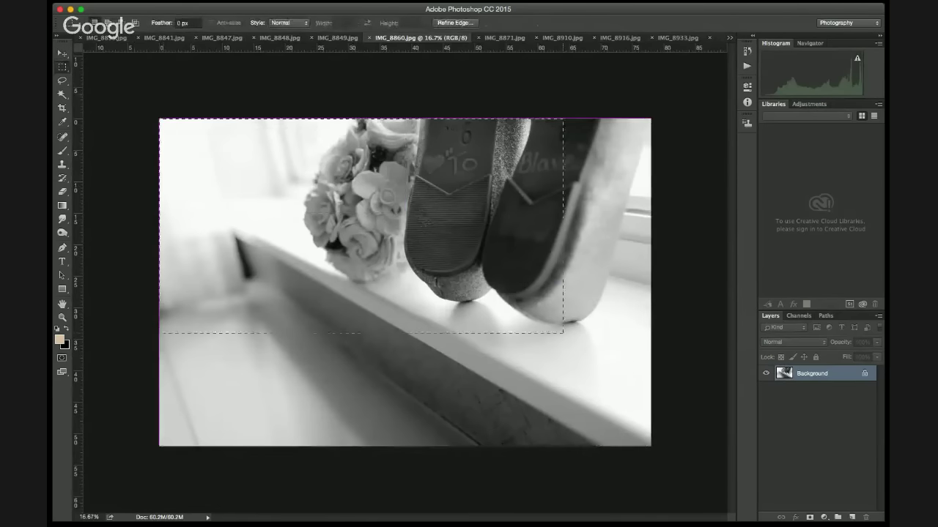
left_click_drag(562, 333, 651, 446)
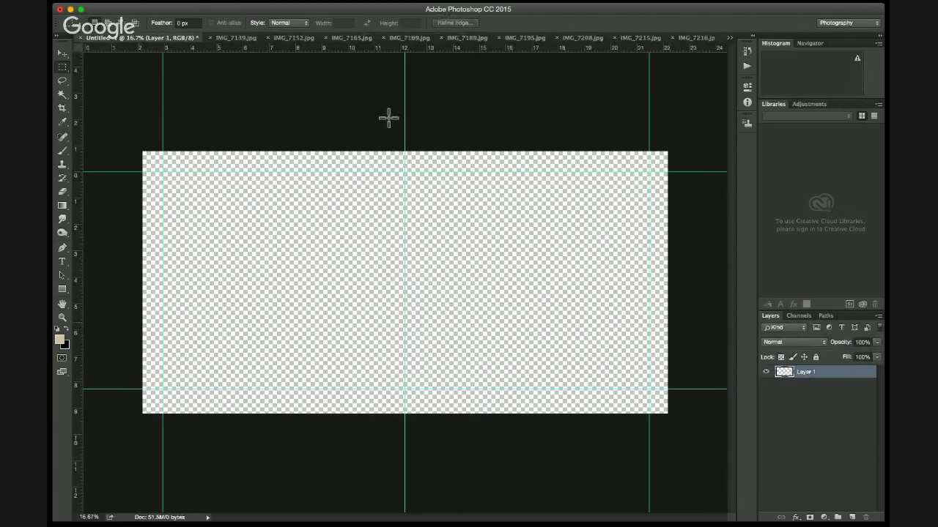
key("super+v")
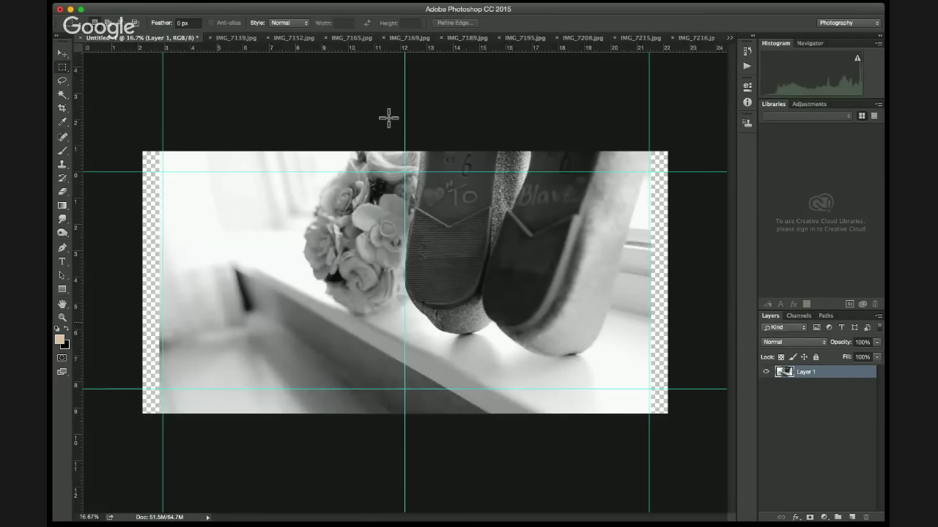
key("v")
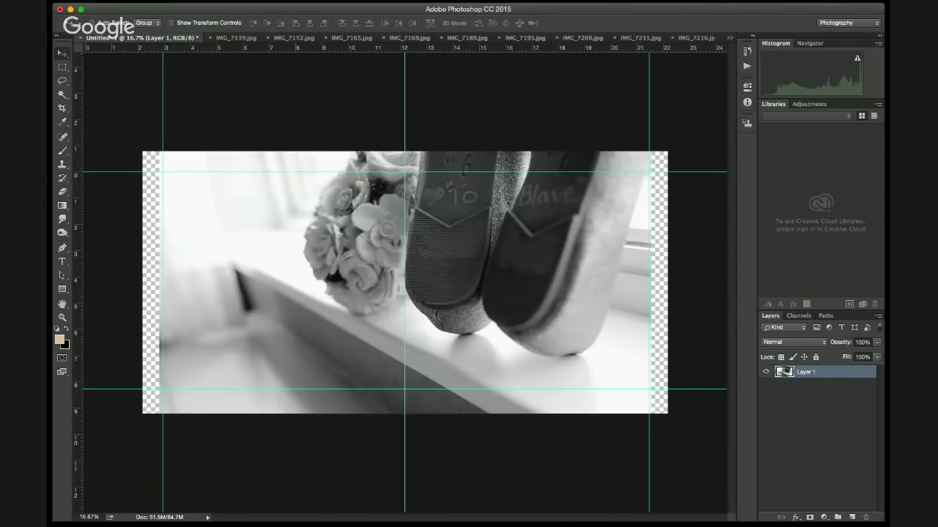
left_click_drag(366, 3, 385, 4)
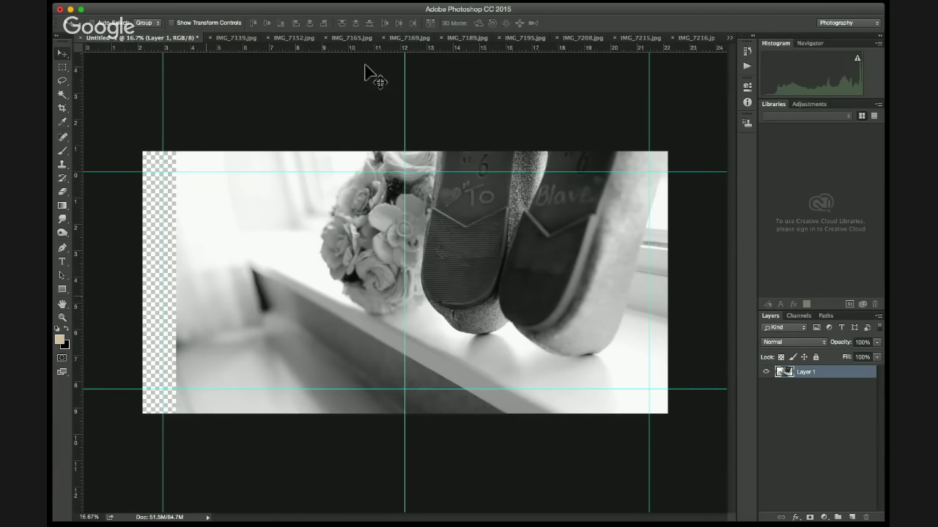
Step: Brush over the lower part of the empty strip beside the photo at 100% opacity, using grey tones sampled from the photo
left_click(62, 164)
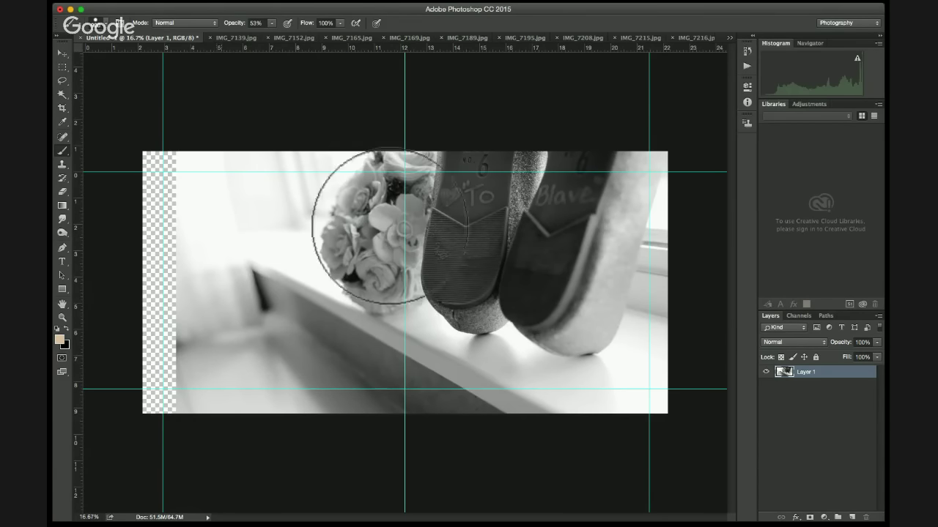
left_click(434, 229, "alt")
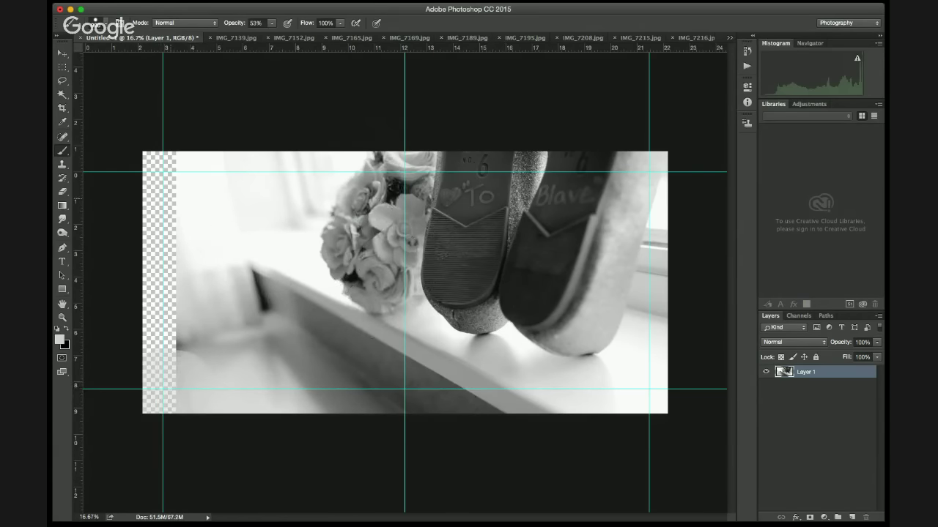
key("super+z")
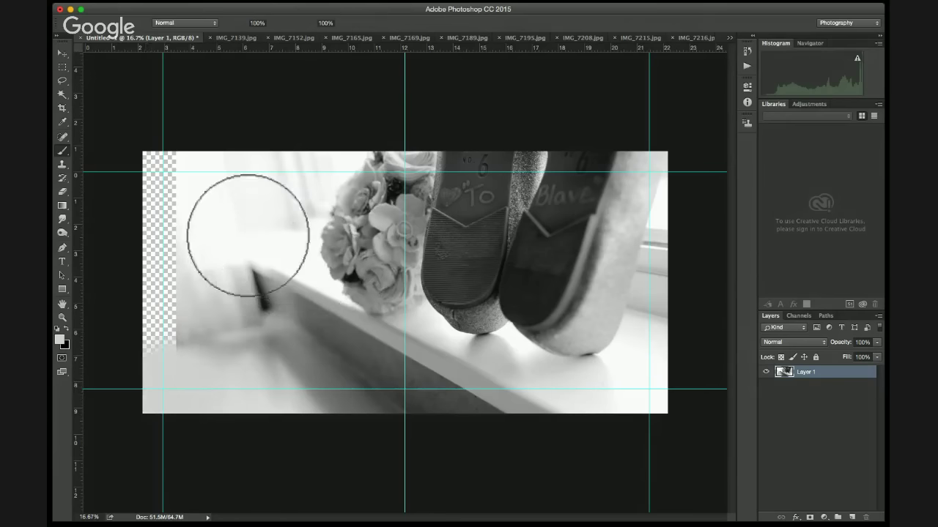
left_click(330, 156, "alt")
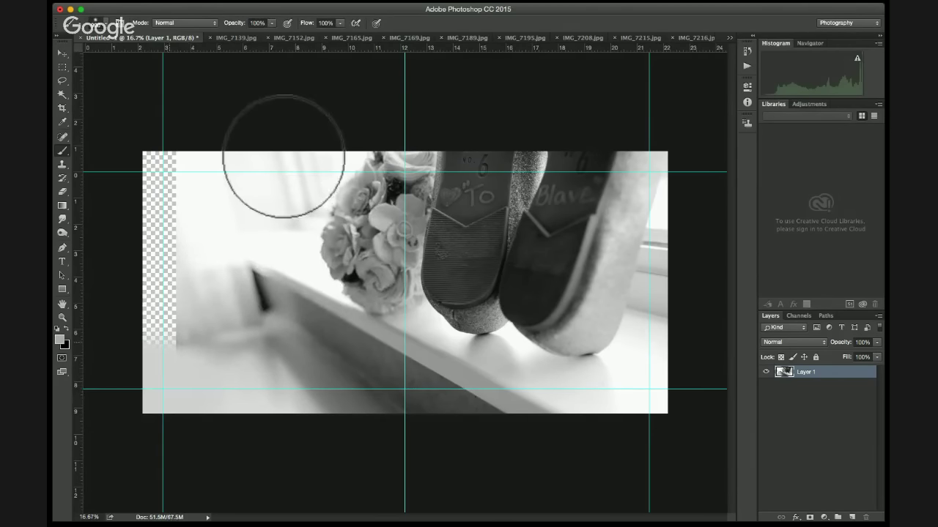
left_click_drag(283, 156, 233, 160)
left_click(322, 118, "alt")
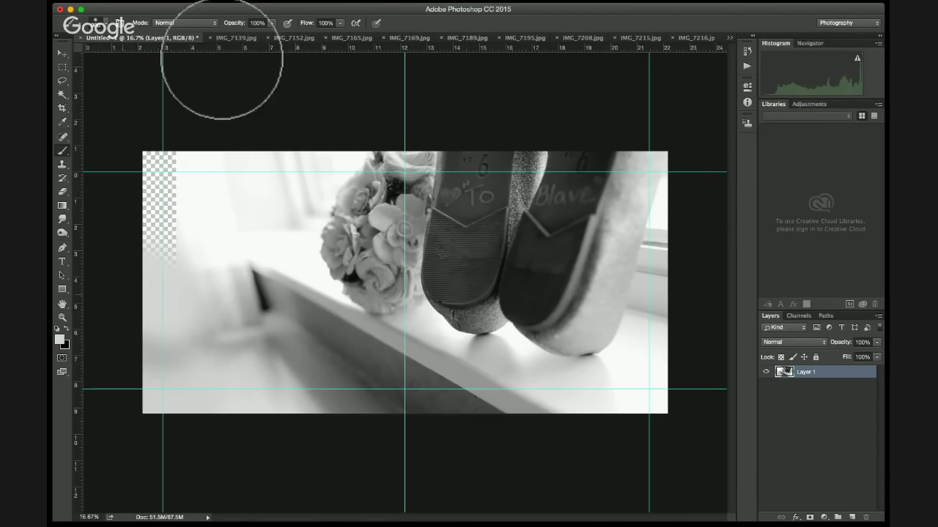
Step: Paint the rest of the empty strip up to the page's top edge with light tones sampled from the adjoining photo area
left_click(192, 254, "alt")
left_click(149, 248)
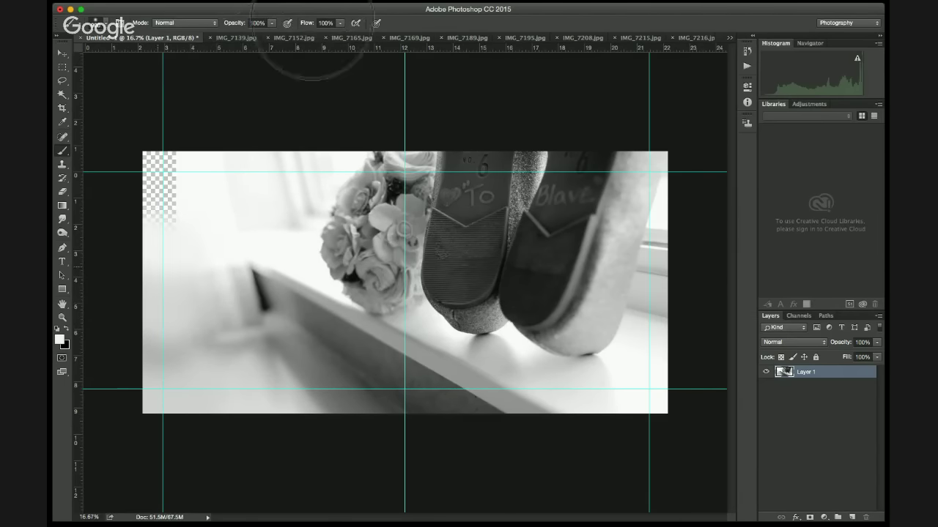
left_click(192, 215, "alt")
left_click(158, 214)
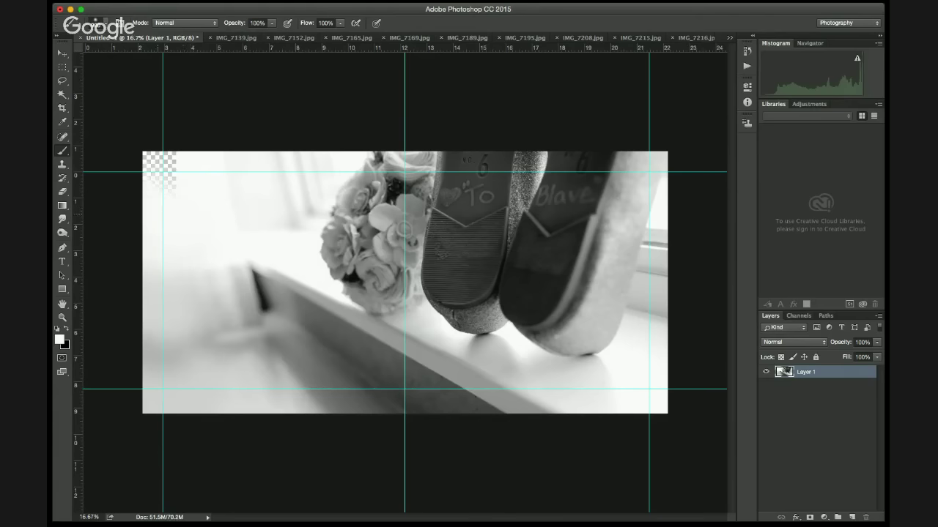
left_click(163, 170)
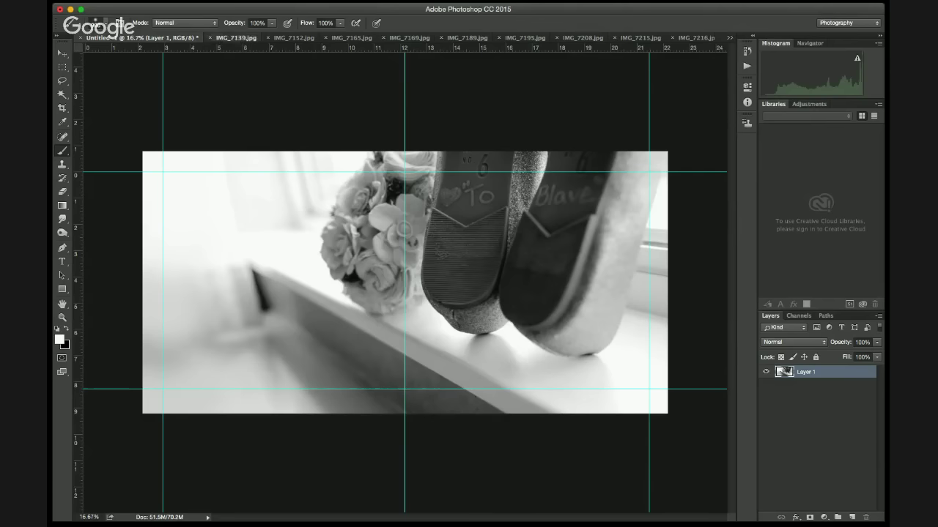
Step: Look through the open photos from IMG_7139.jpg to IMG_7225.jpg for images that suit the album spread
left_click(236, 37)
key("ctrl+Tab")
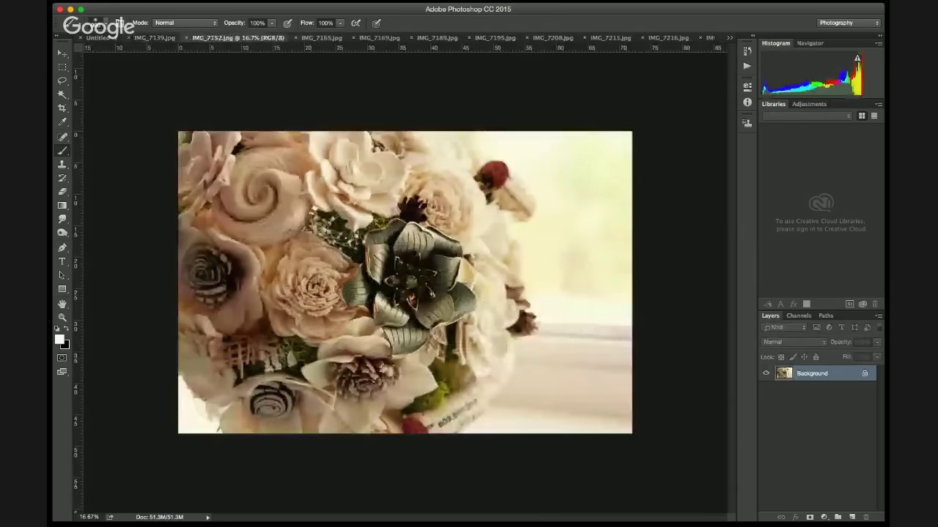
key("ctrl+Tab")
key("ctrl+Tab")
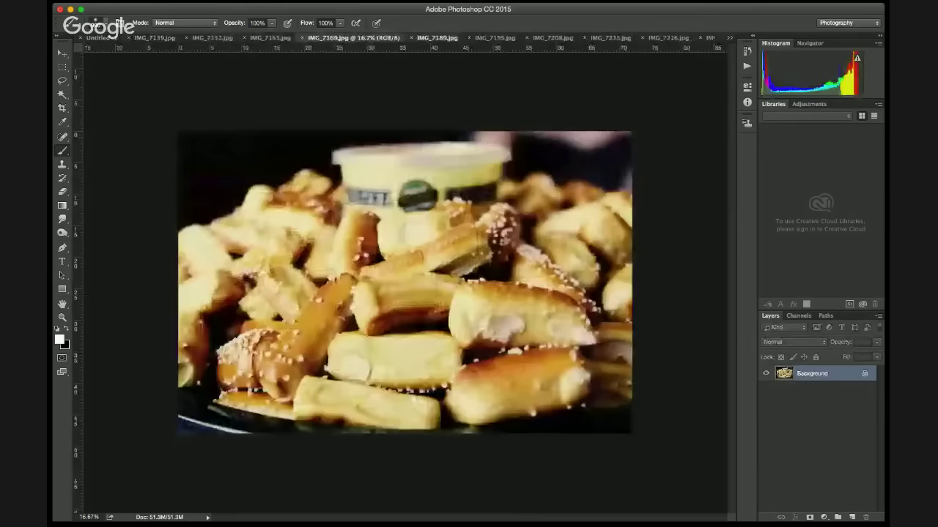
key("ctrl+Tab")
key("ctrl+Tab")
key("ctrl+Tab")
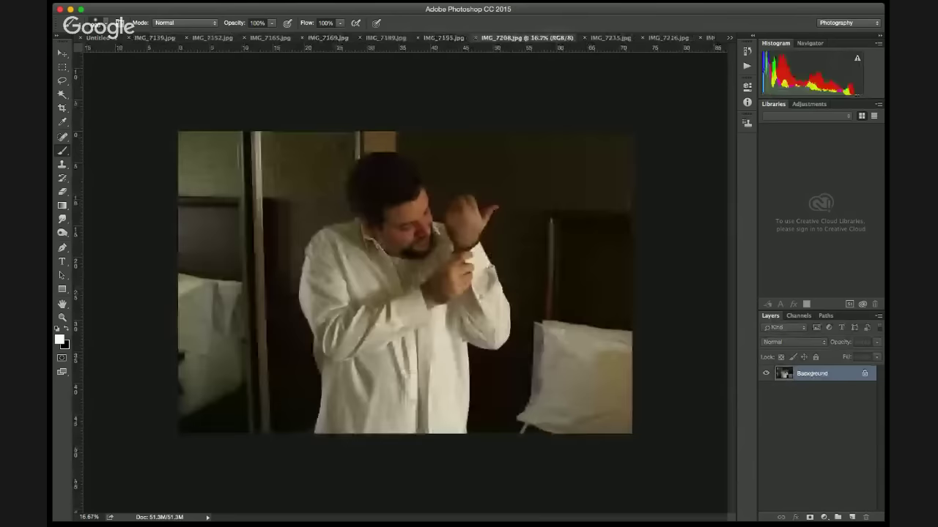
key("ctrl+shift+Tab")
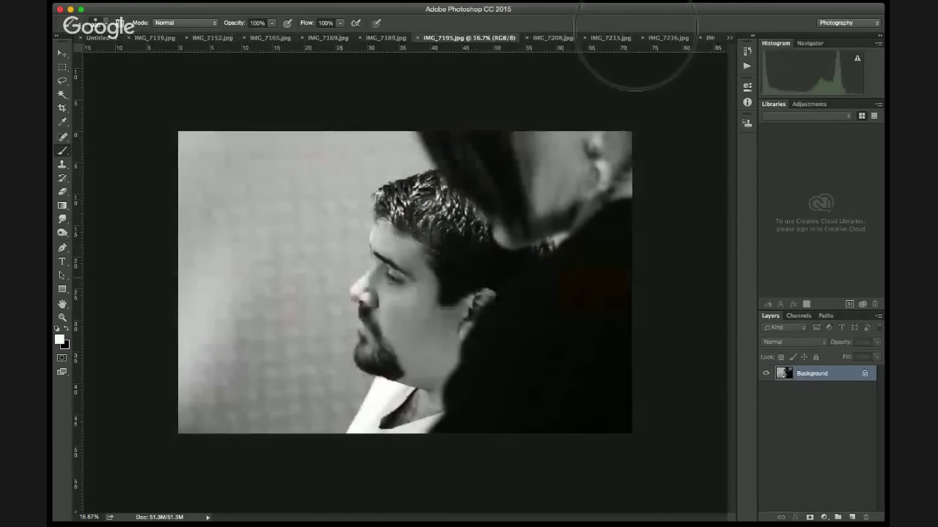
key("ctrl+Tab")
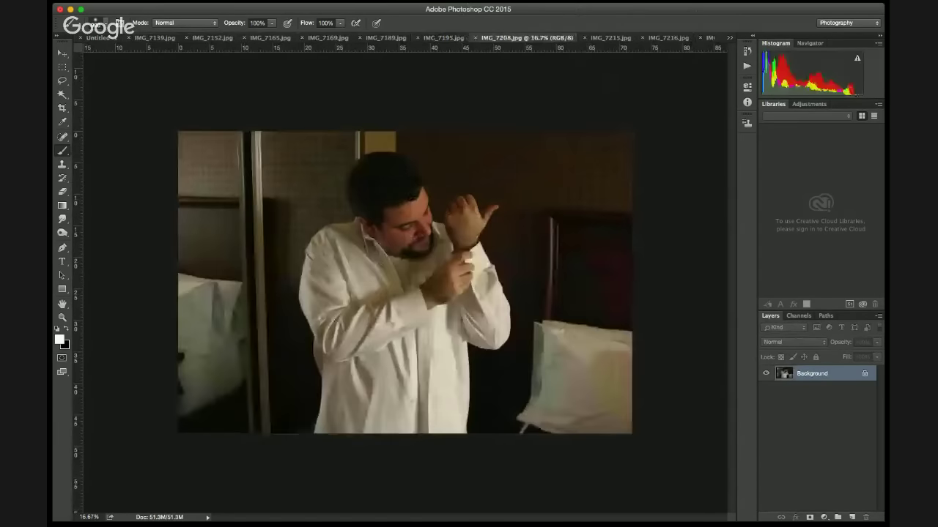
key("ctrl+shift+Tab")
key("ctrl+shift+Tab")
key("ctrl+shift+Tab")
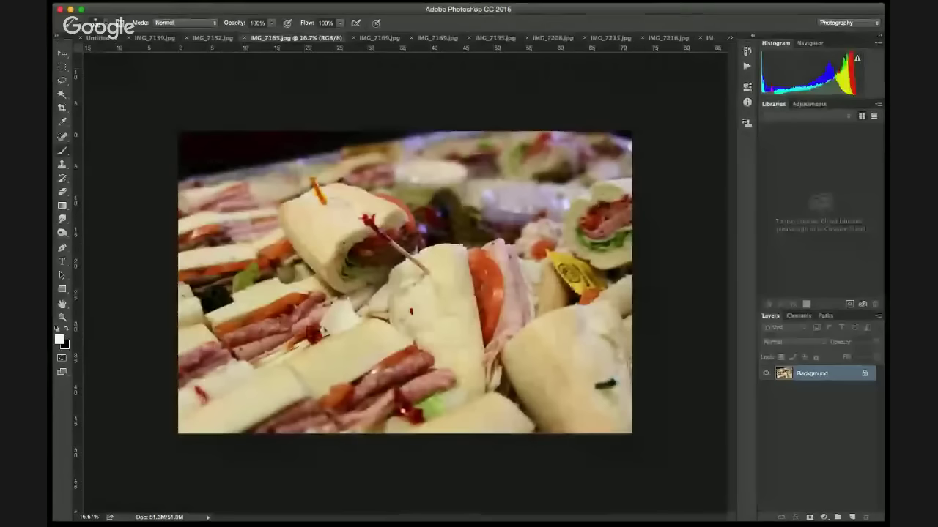
key("ctrl+shift+Tab")
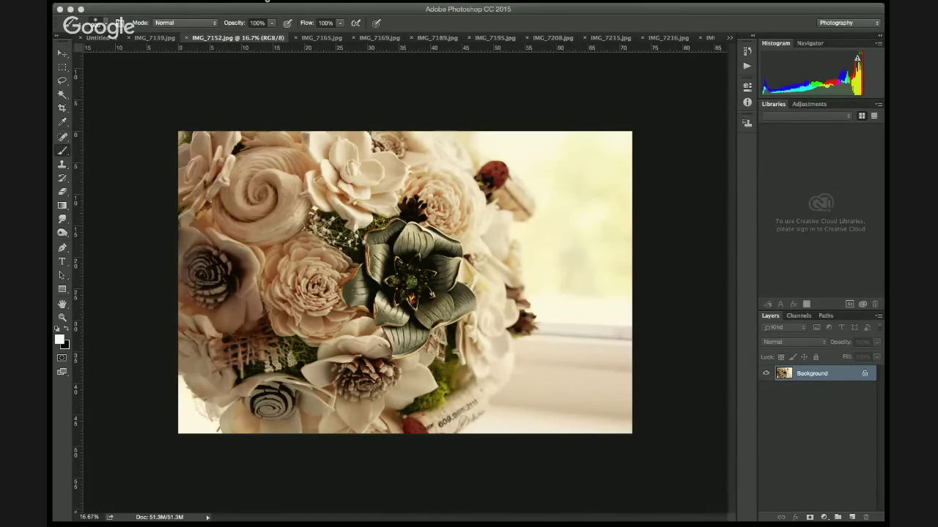
key("ctrl+Tab")
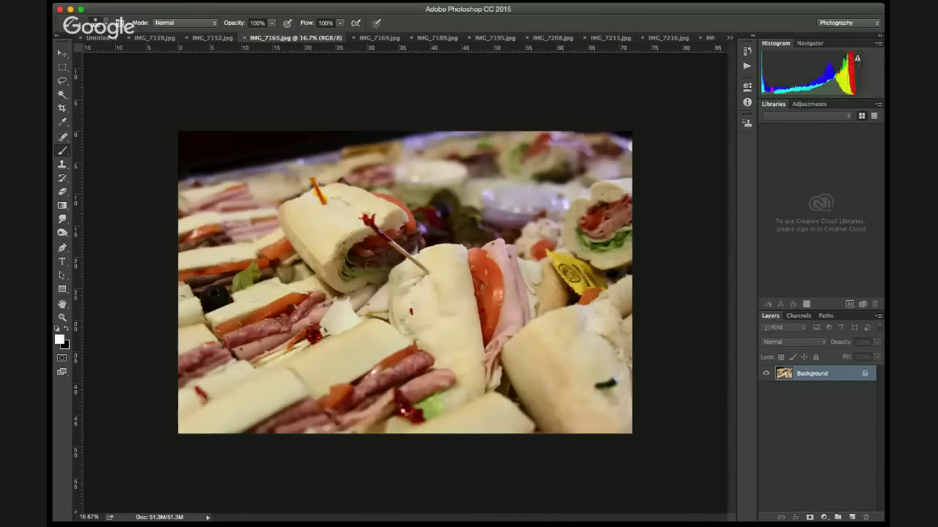
key("ctrl+Tab")
key("ctrl+Tab")
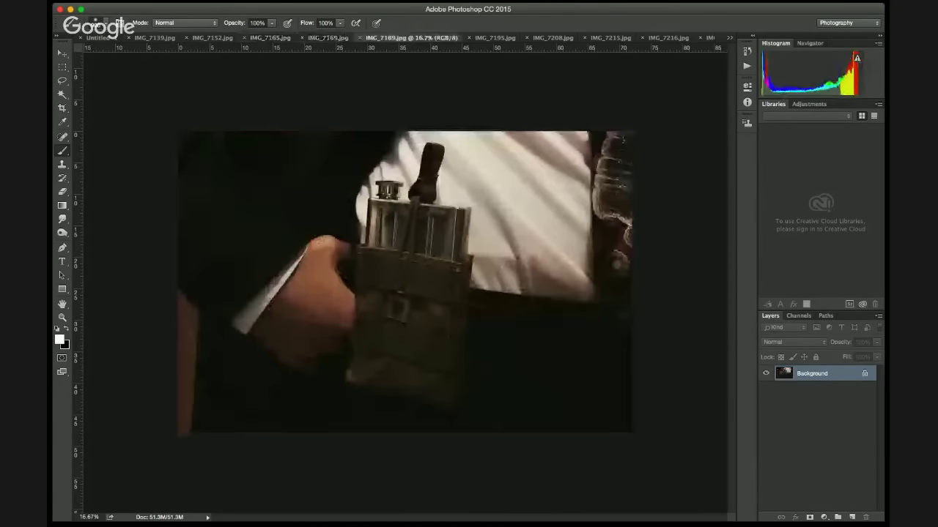
key("ctrl+Tab")
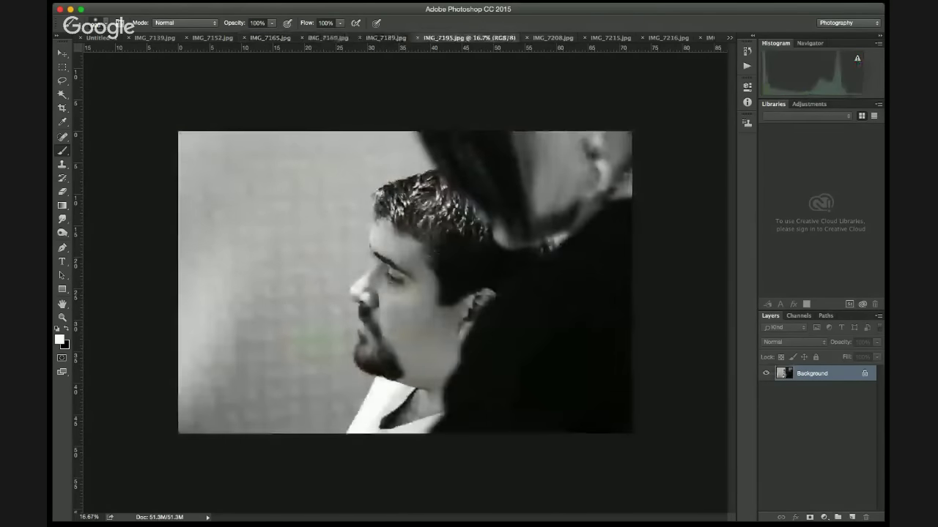
key("ctrl+Tab")
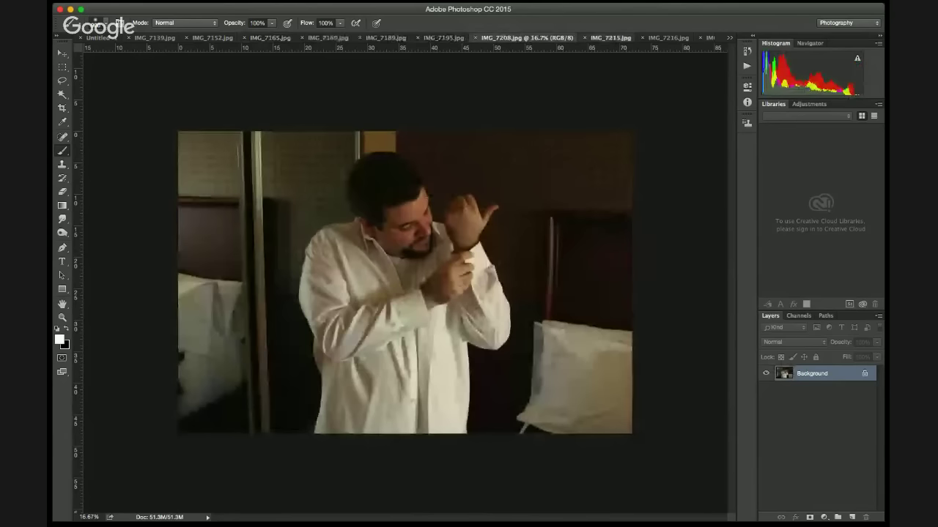
key("ctrl+Tab")
key("ctrl+Tab")
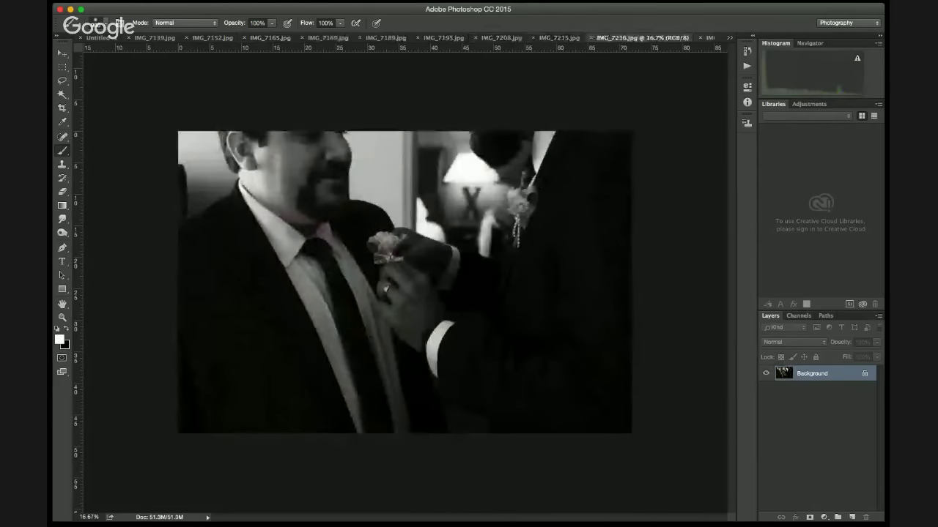
key("ctrl+Tab")
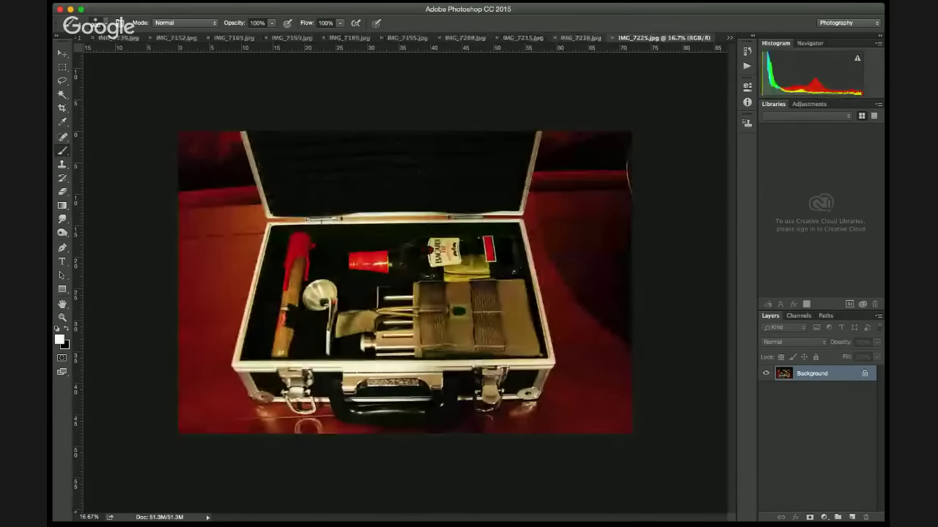
Step: Copy the entire IMG_7216.jpg photo onto the album spread as a new layer
key("ctrl+shift+Tab")
key("m")
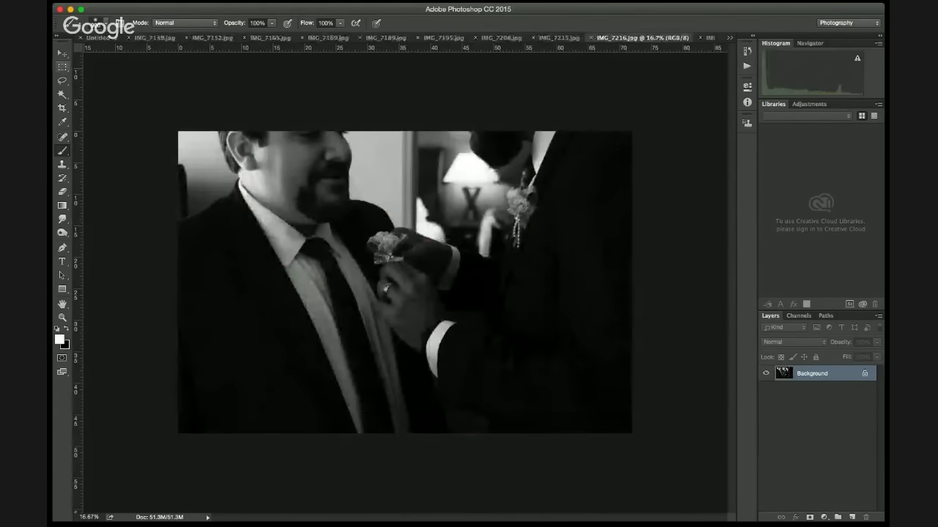
left_click_drag(152, 117, 682, 462)
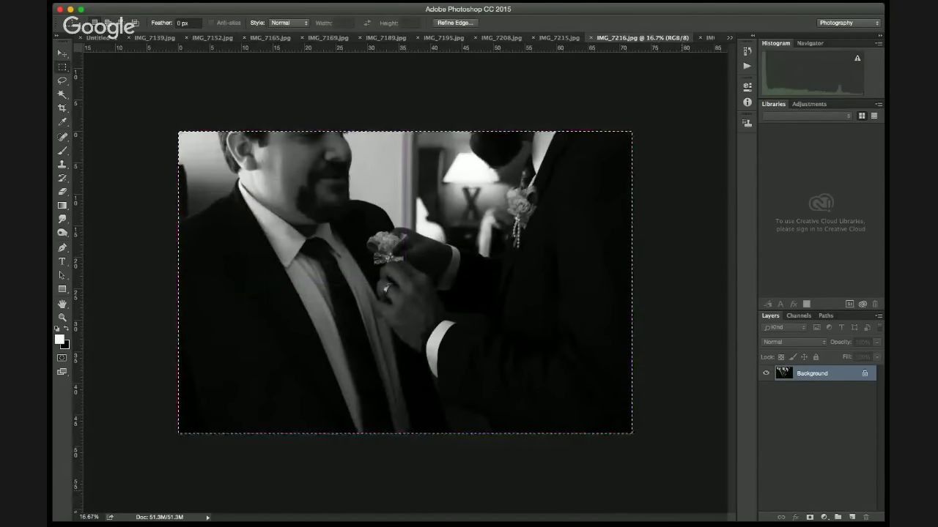
key("ctrl+Tab")
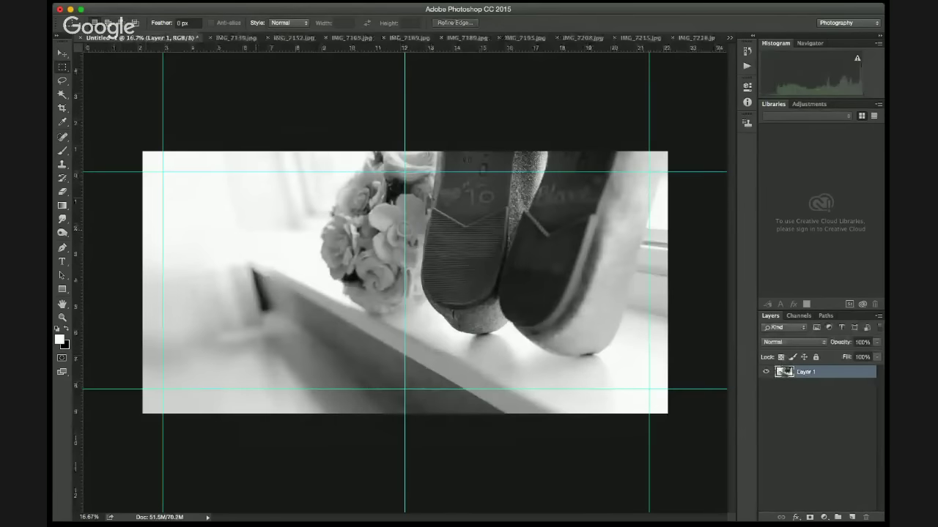
key("ctrl+v")
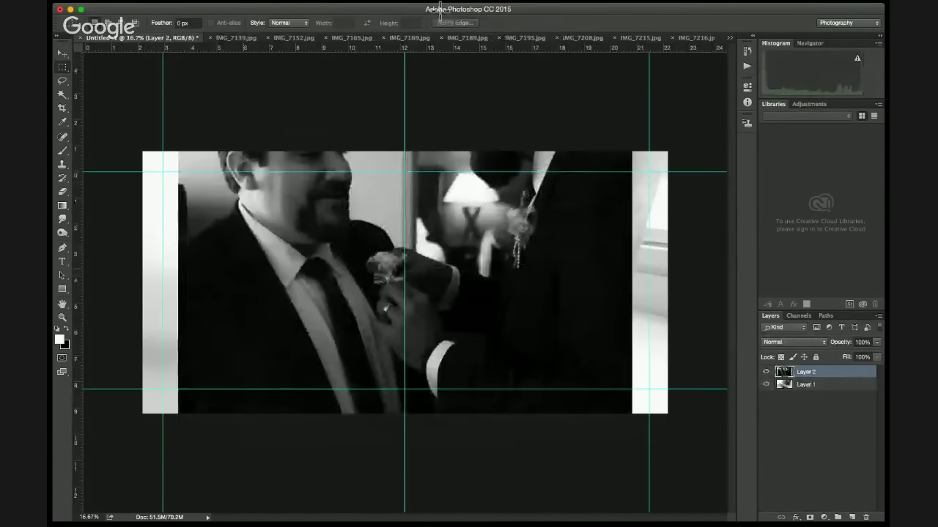
Step: Scale the boutonniere photo proportionally to about 34% and align it with the corner of the spread's left and bottom margin guides
key("ctrl+t")
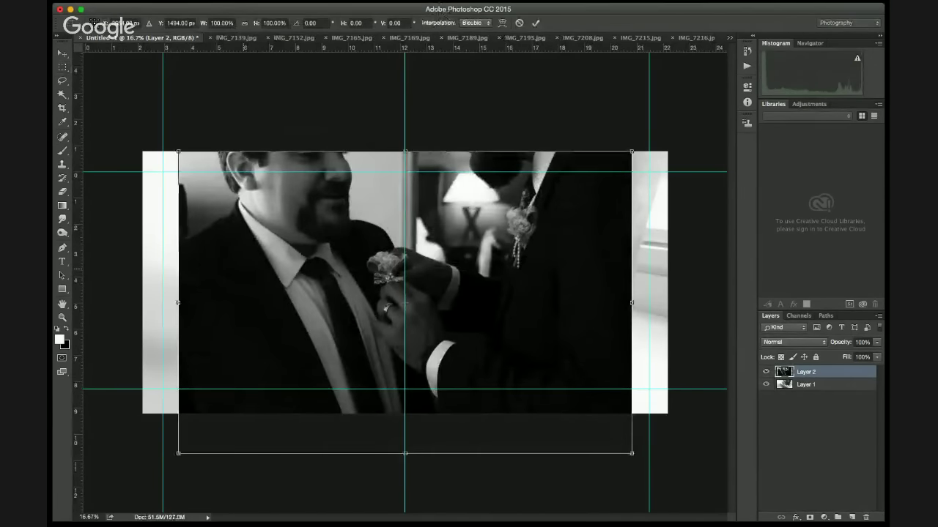
key("shift")
left_click_drag(178, 152, 466, 343)
left_click_drag(549, 381, 447, 352)
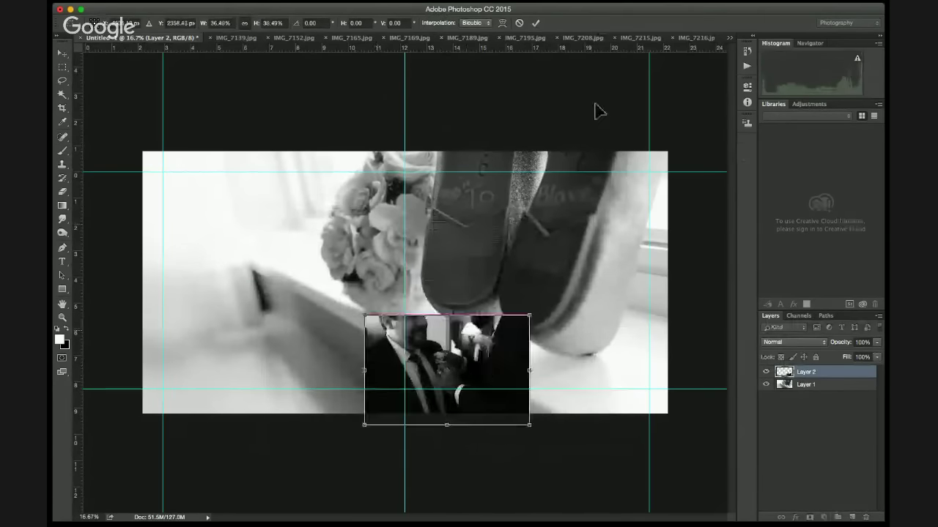
left_click_drag(594, 104, 325, 44)
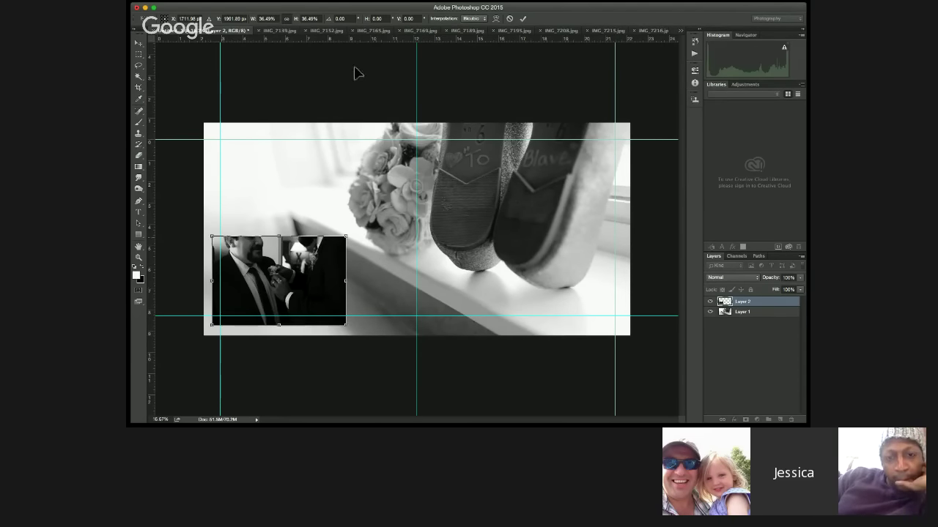
left_click_drag(352, 140, 371, 119)
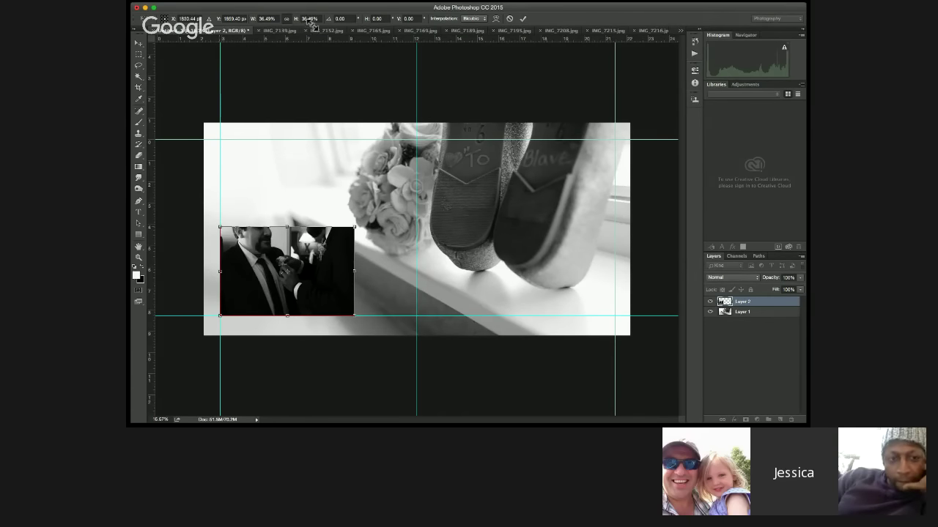
left_click_drag(311, 22, 338, 86)
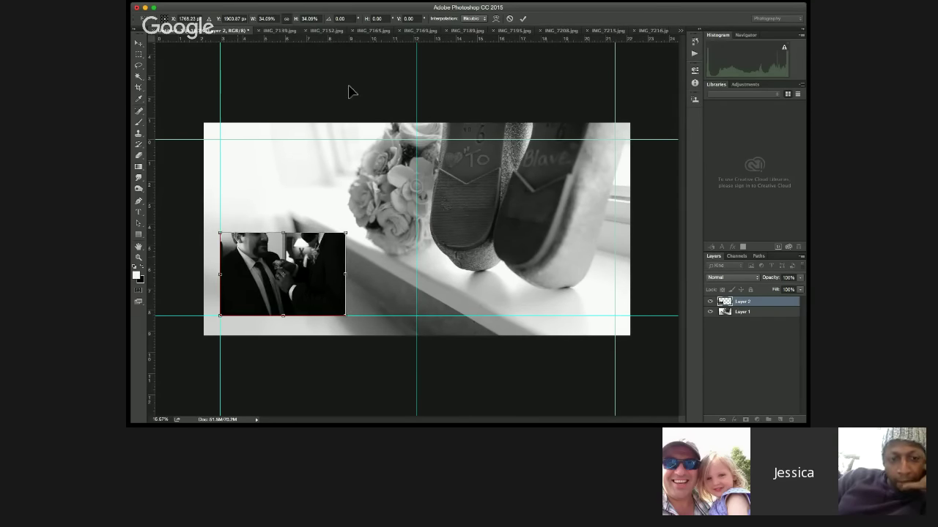
key("Return")
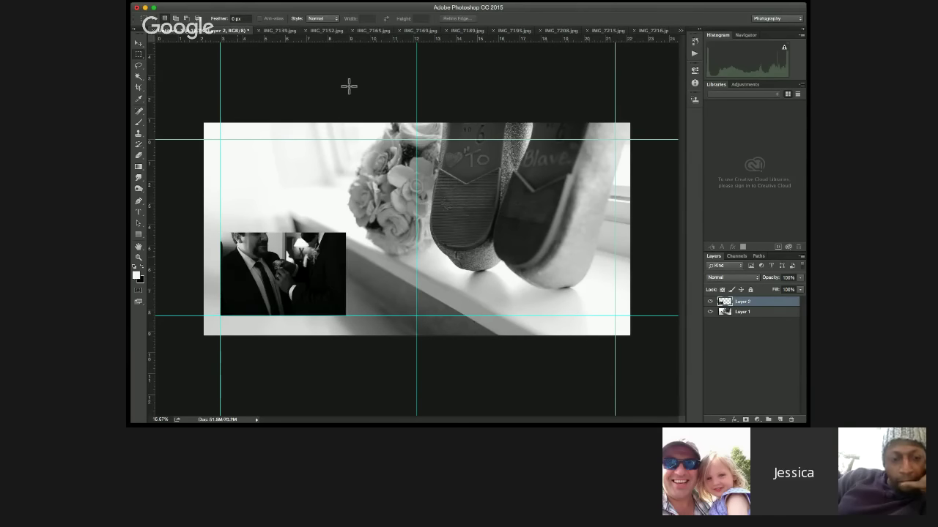
Step: Copy the entire IMG_7195.jpg photo onto the album spread as a new layer and close its source file
left_click(280, 30)
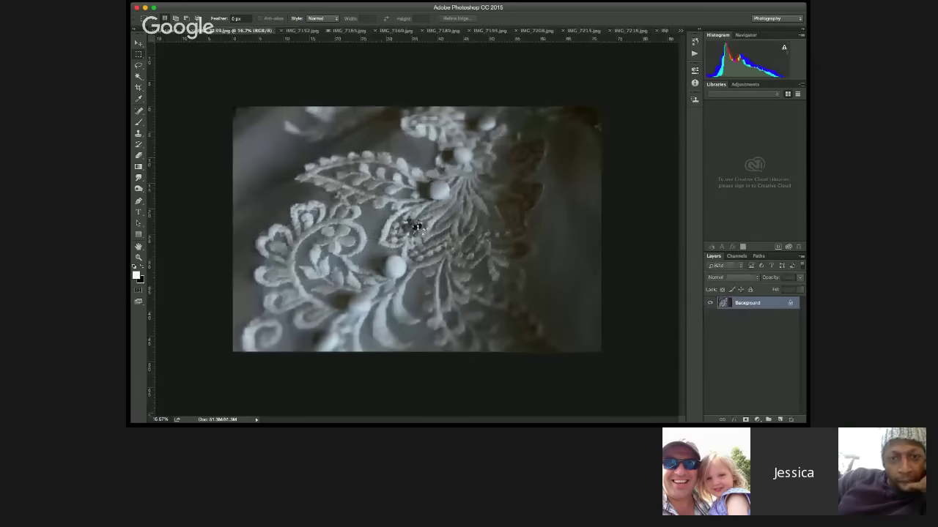
key("ctrl+Tab")
key("ctrl+Tab")
key("ctrl+Tab")
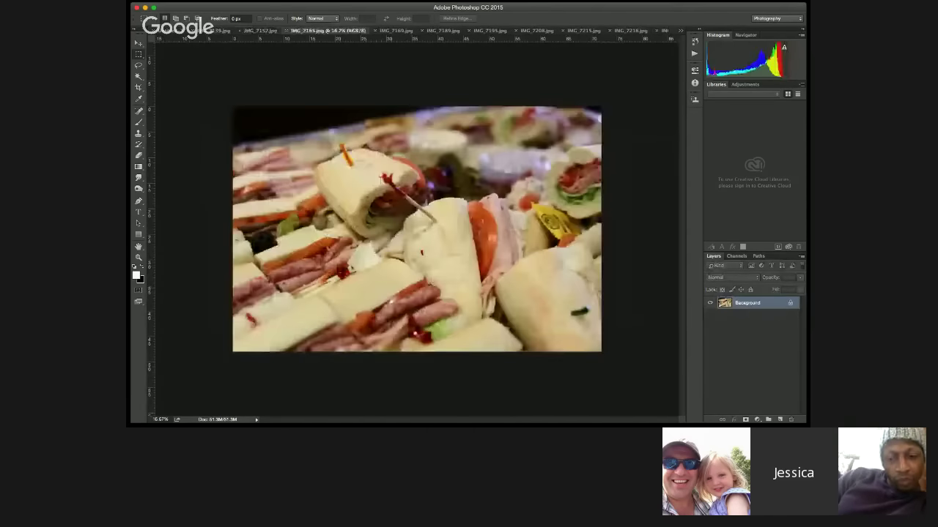
key("ctrl+Tab")
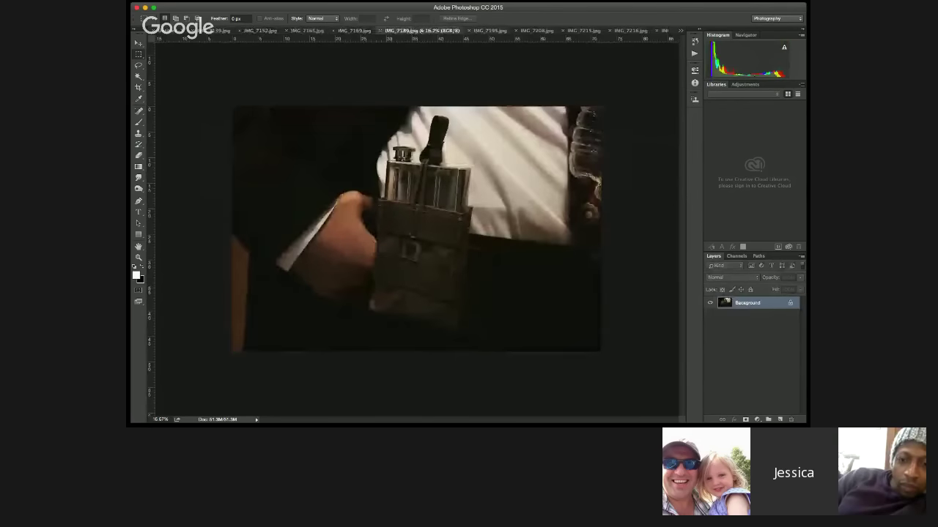
key("ctrl+Tab")
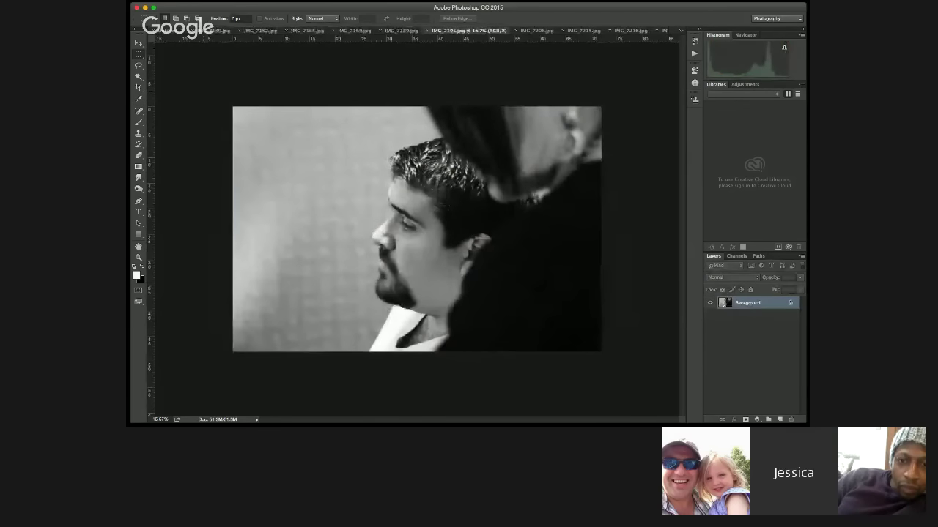
key("super+a")
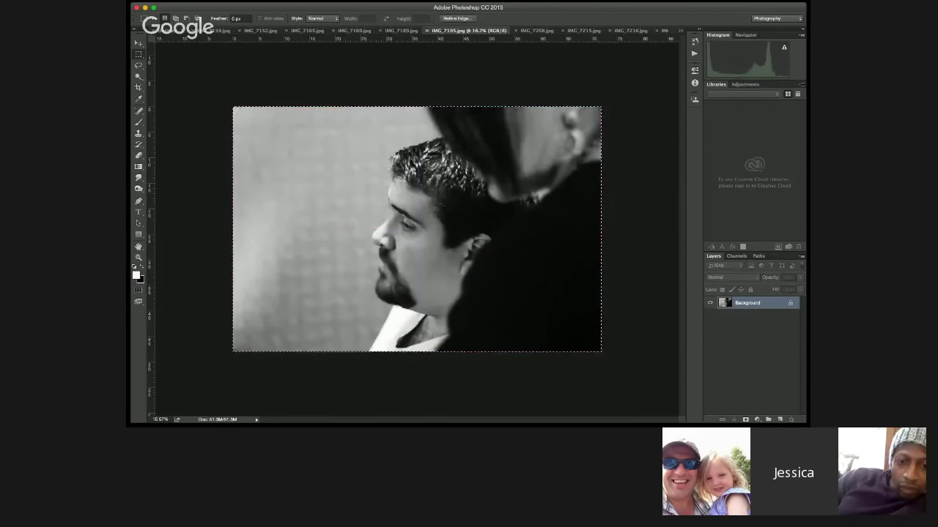
key("ctrl+shift+Tab")
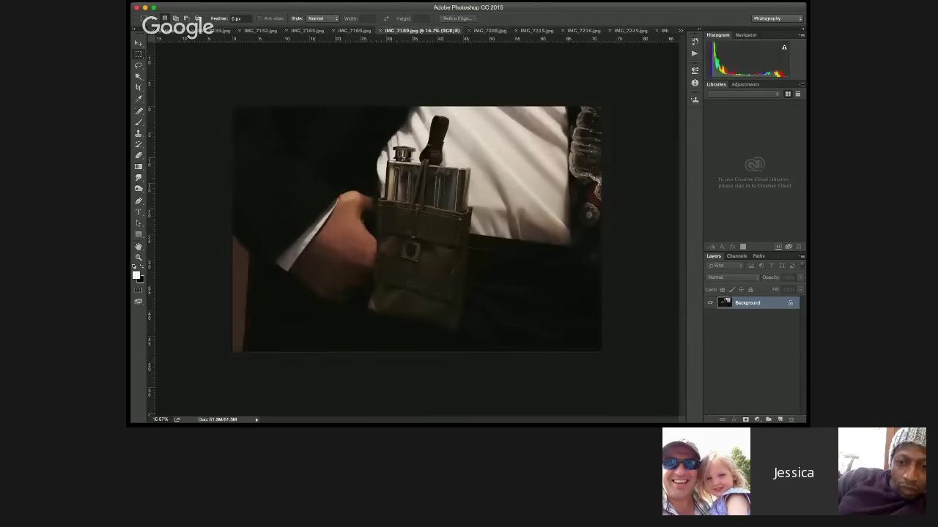
key("ctrl+Tab")
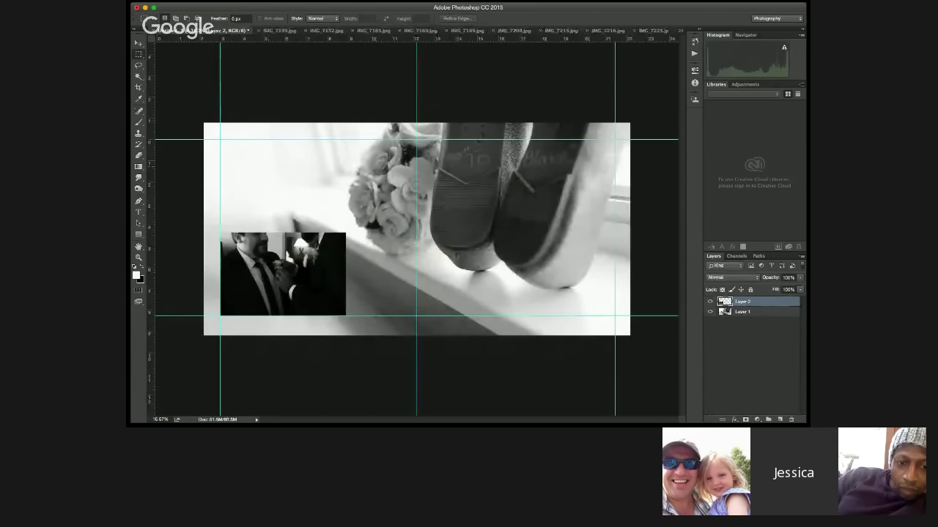
key("cmd+v")
Step: Scale the profile portrait proportionally to about 34% and align it with the top and left margin guides, matching the lower photo's width
key("cmd+t")
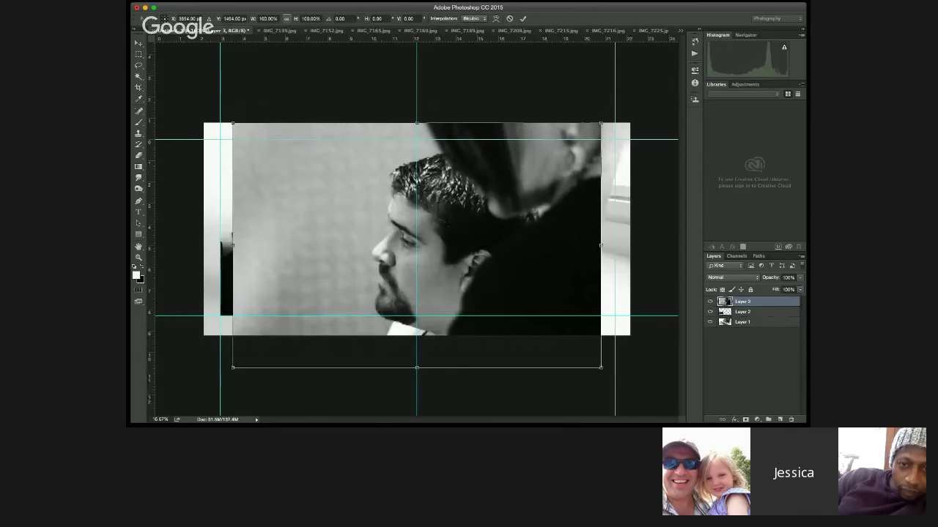
left_click_drag(233, 124, 441, 263)
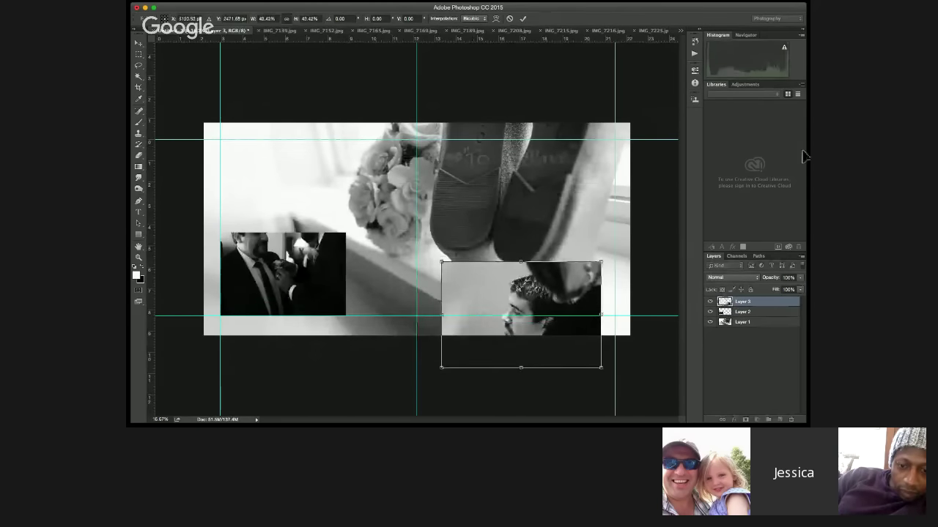
left_click_drag(513, 308, 294, 178)
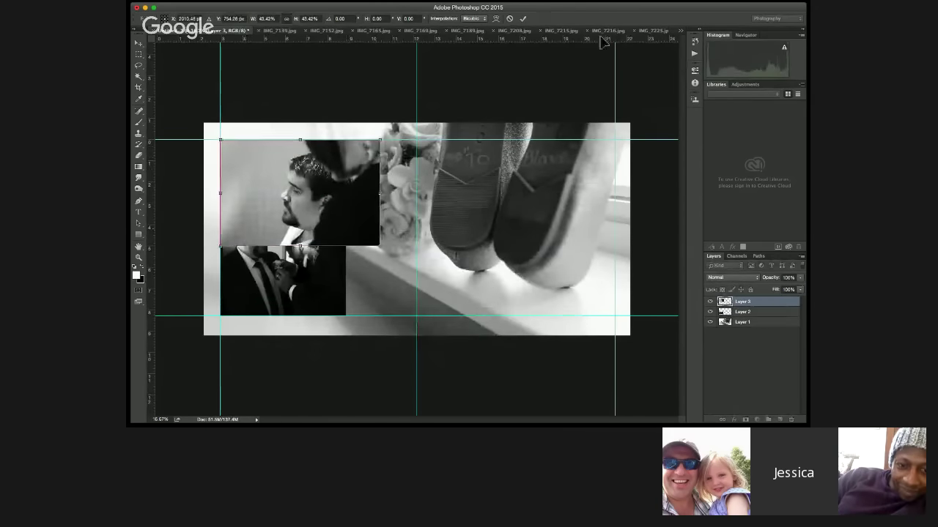
left_click_drag(380, 246, 355, 228)
left_click_drag(575, 20, 566, 16)
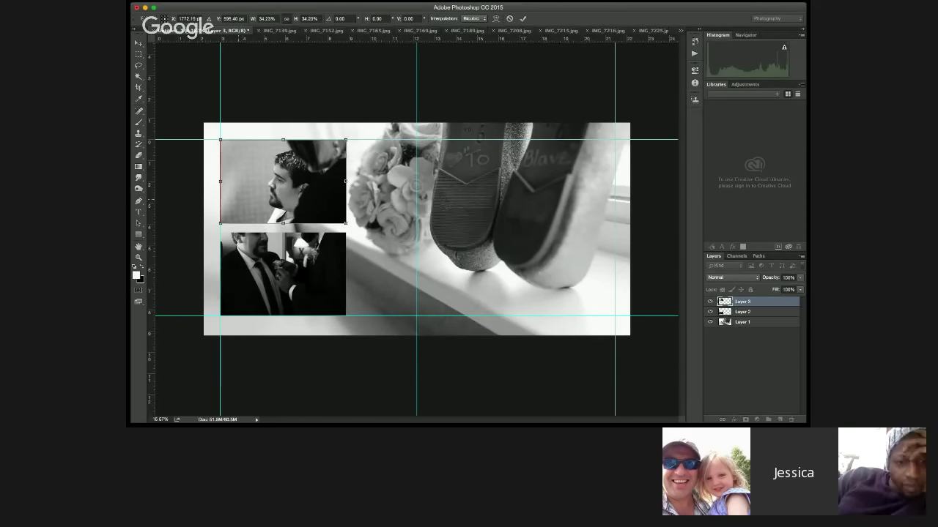
key("m")
key("Return")
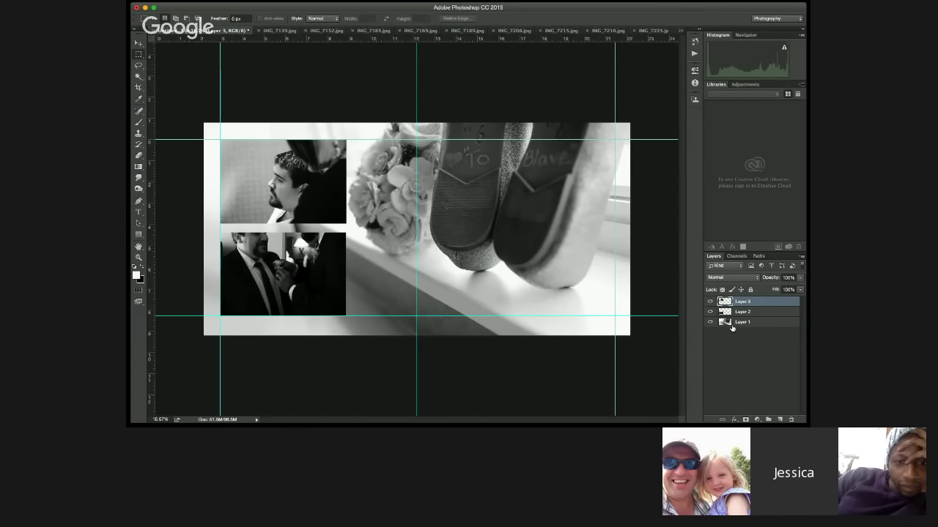
Step: Scale the two small photos together to about 88.6% and centre the pair vertically between the horizontal margin guides
left_click(740, 312, "shift")
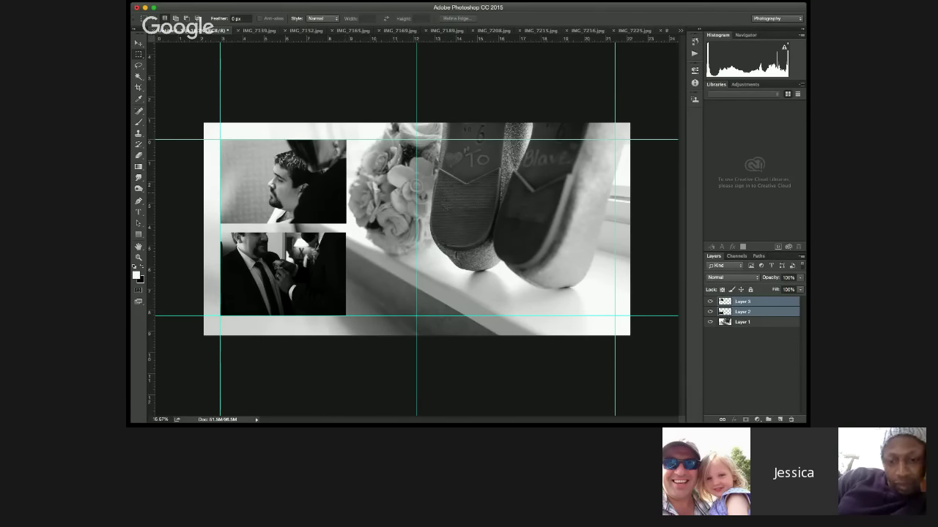
key("ctrl+t")
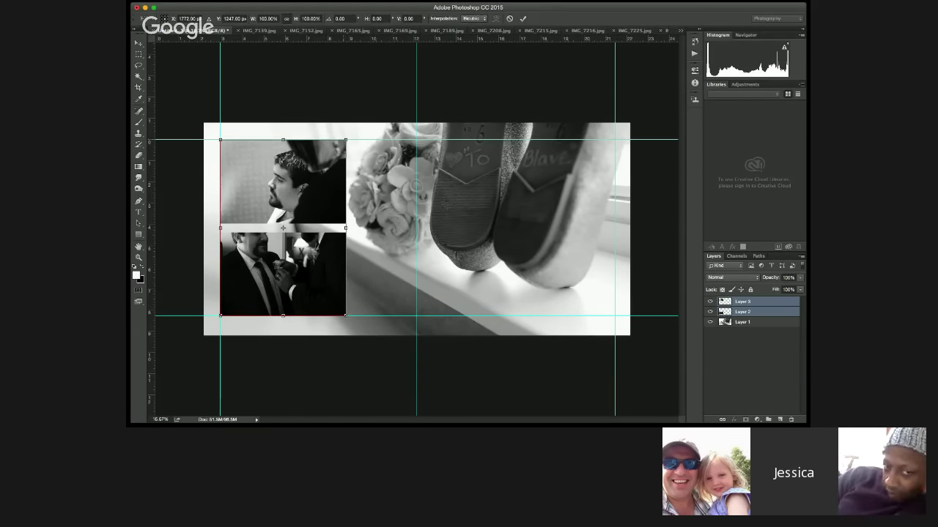
left_click_drag(346, 139, 331, 159)
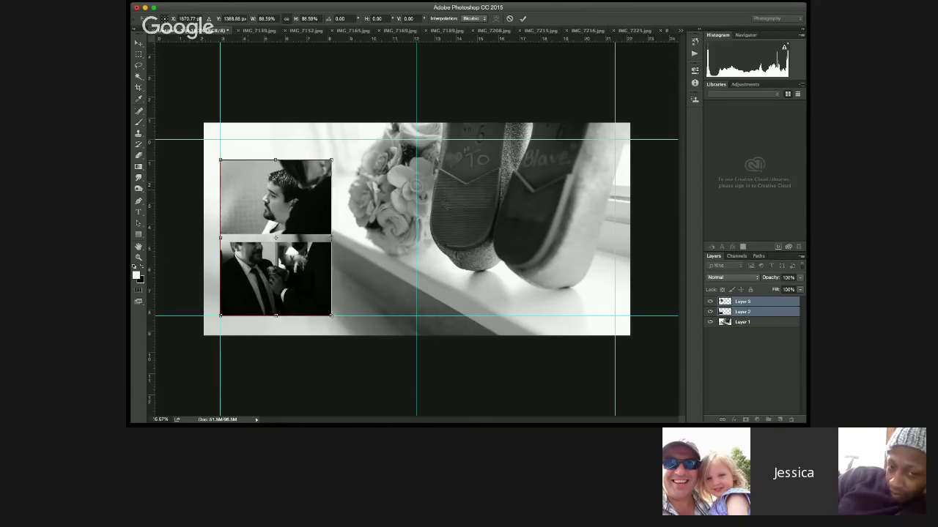
left_click_drag(276, 201, 276, 192)
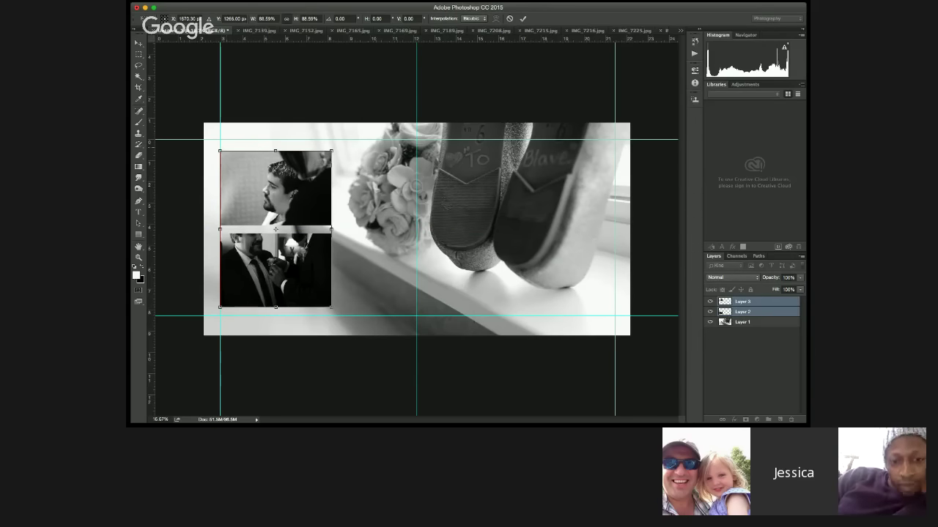
key("Return")
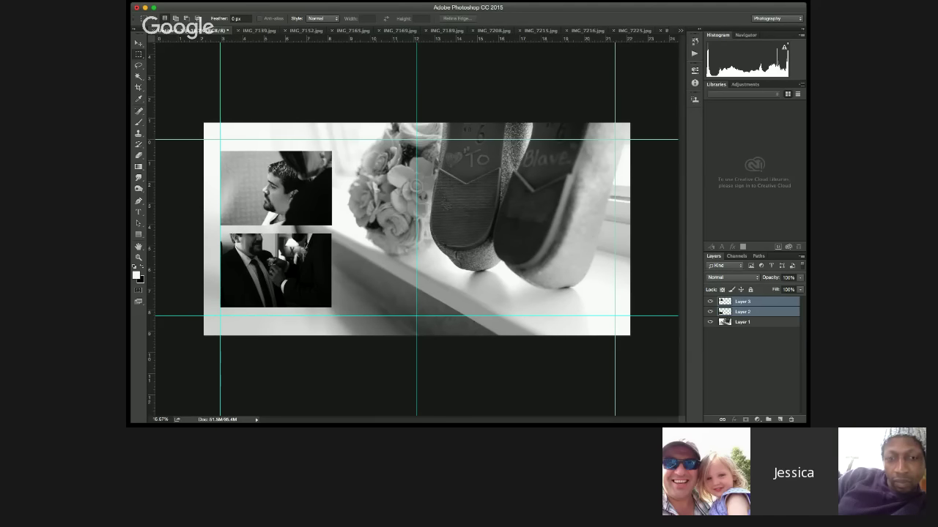
Step: Move both small photos slightly right so they sit just inside the left margin guide
left_click(138, 43)
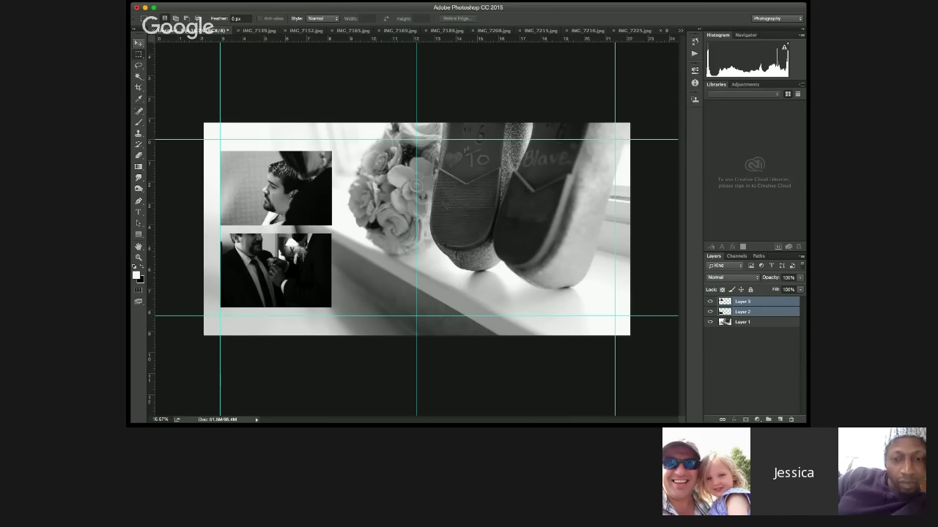
left_click_drag(293, 193, 302, 193)
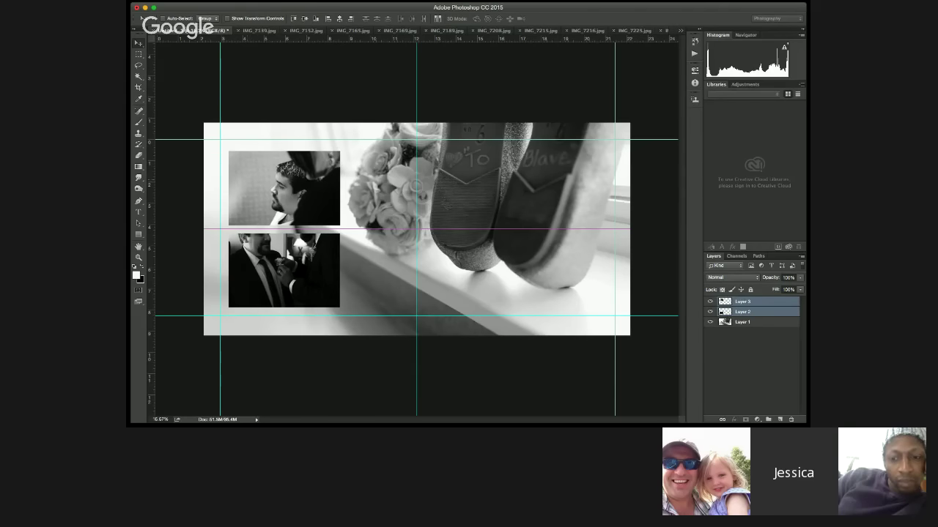
left_click_drag(284, 268, 283, 267)
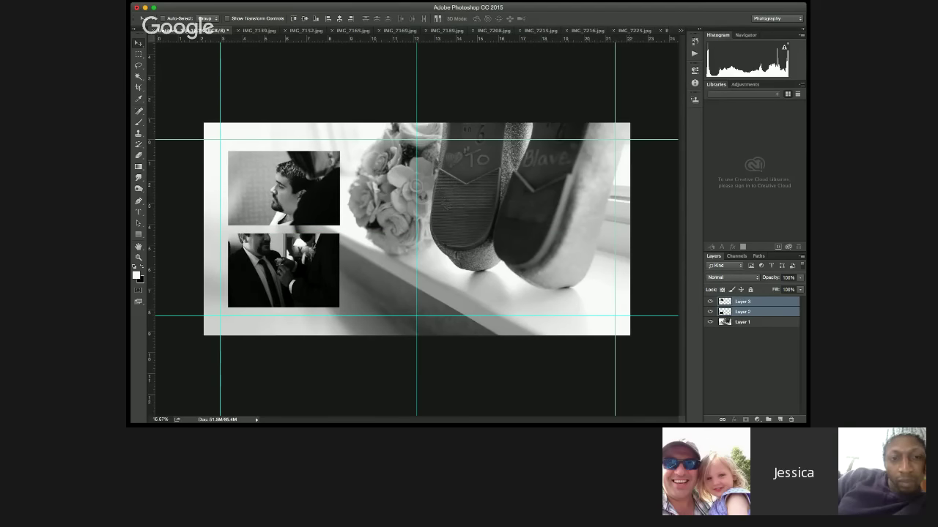
Step: Raise the profile portrait to widen the gap between the small photos and recentre the pair between the horizontal margin guides
left_click(742, 302)
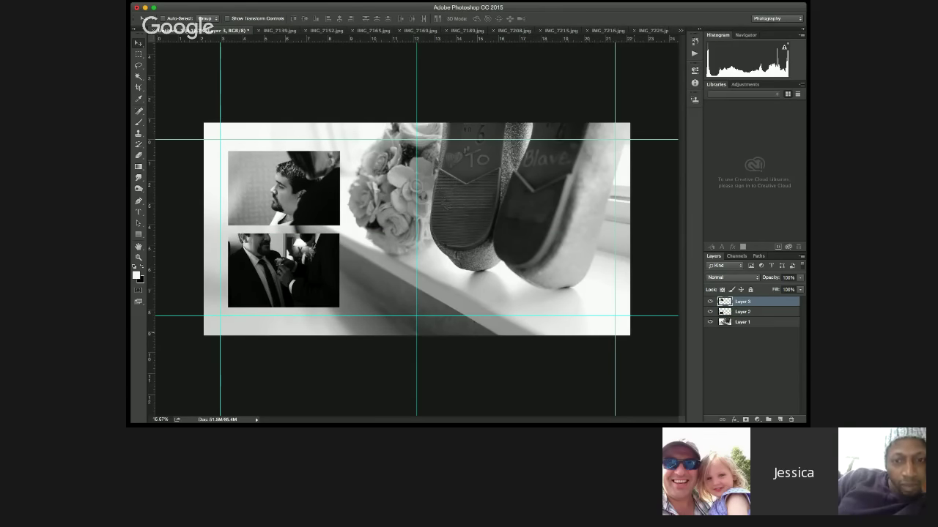
left_click_drag(297, 193, 297, 187)
key("shift+Up")
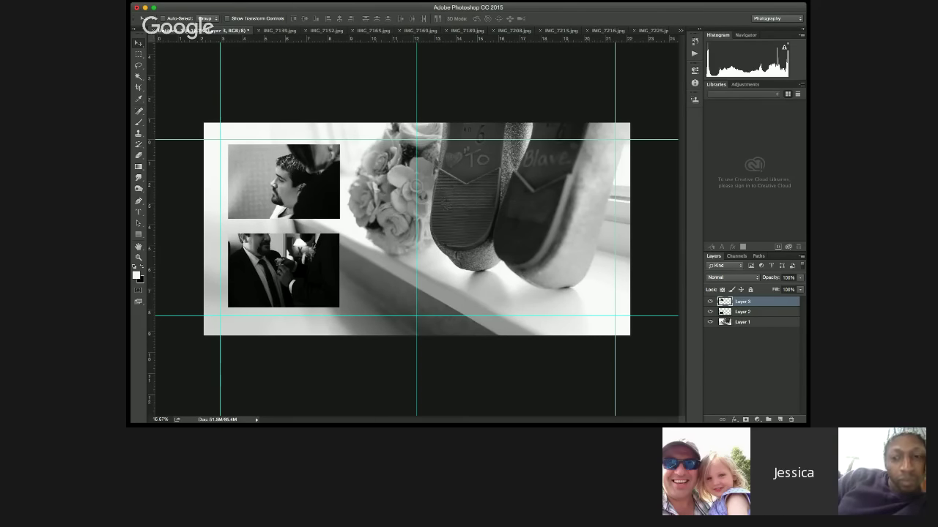
left_click(741, 313, "shift")
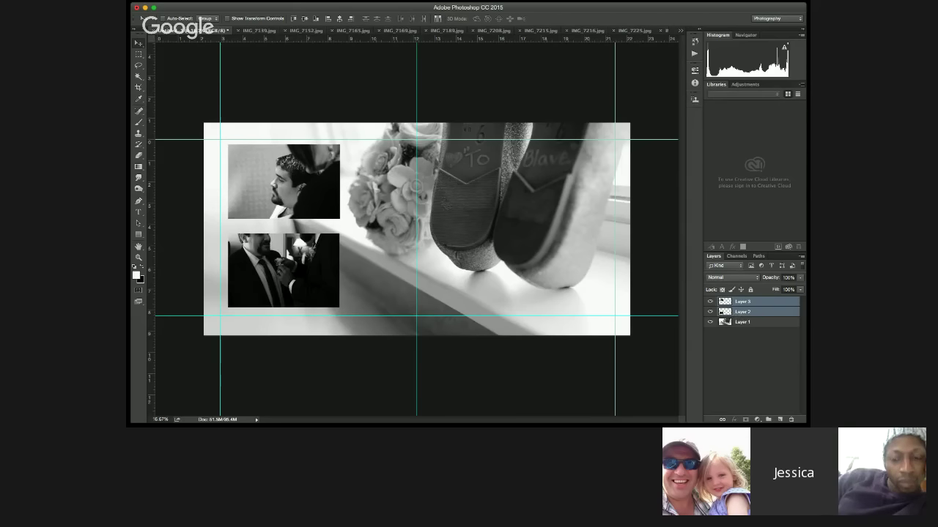
left_click_drag(283, 270, 284, 274)
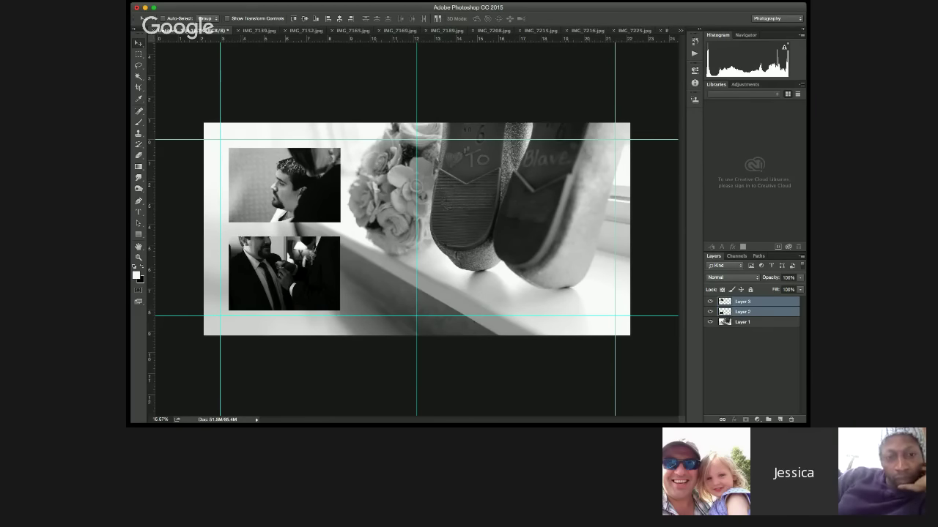
Step: Copy the entire bouquet photo IMG_7152.jpg onto the album spread as a new layer
key("ctrl+Tab")
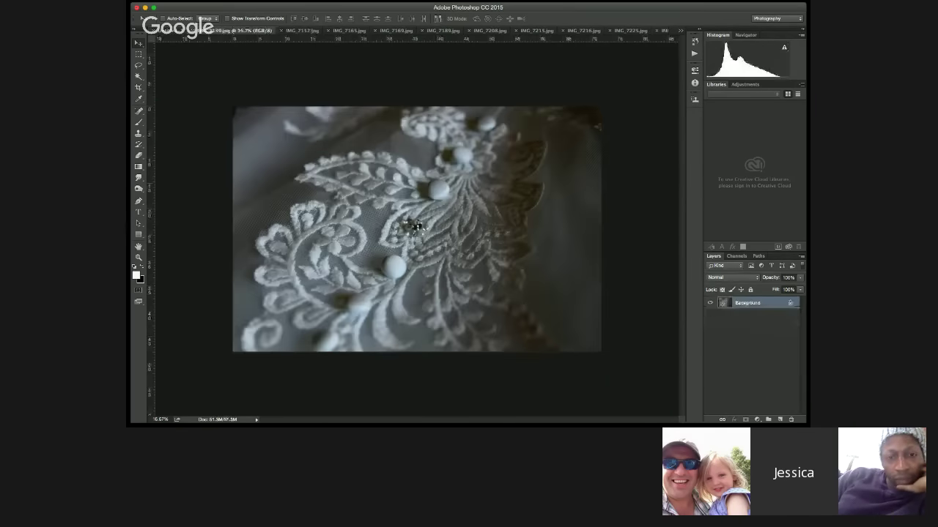
key("ctrl+Tab")
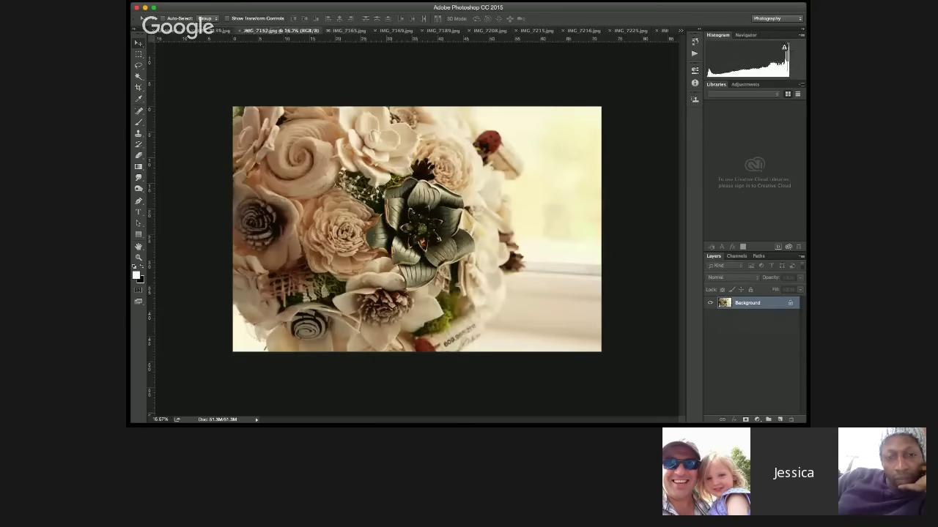
key("m")
key("super+a")
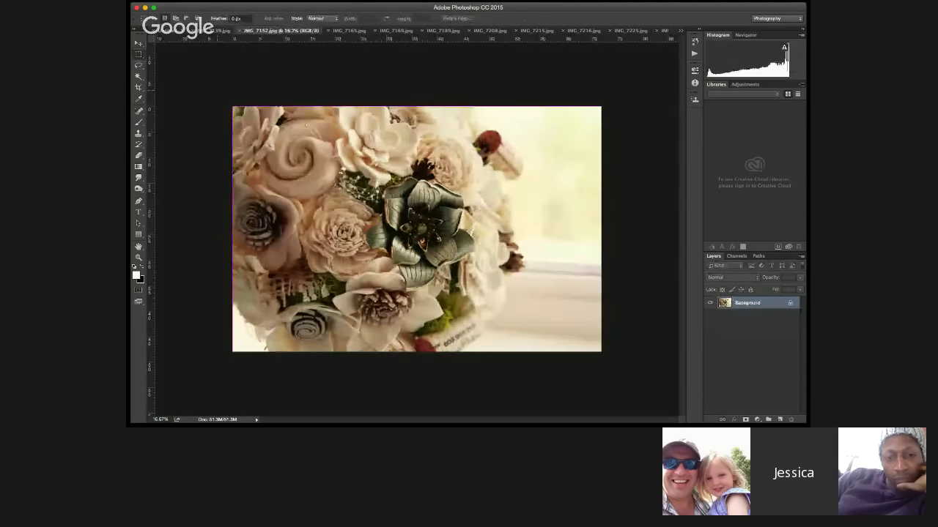
left_click_drag(306, 125, 601, 352)
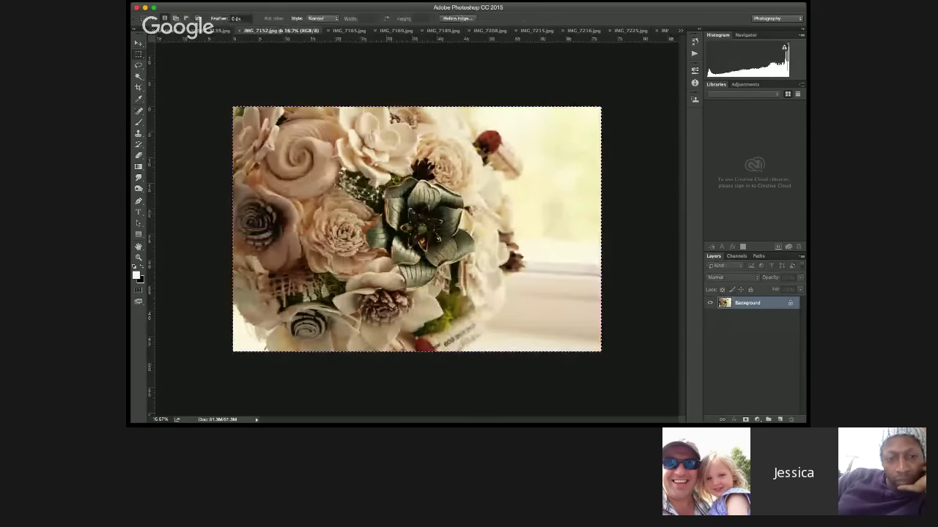
left_click(170, 31)
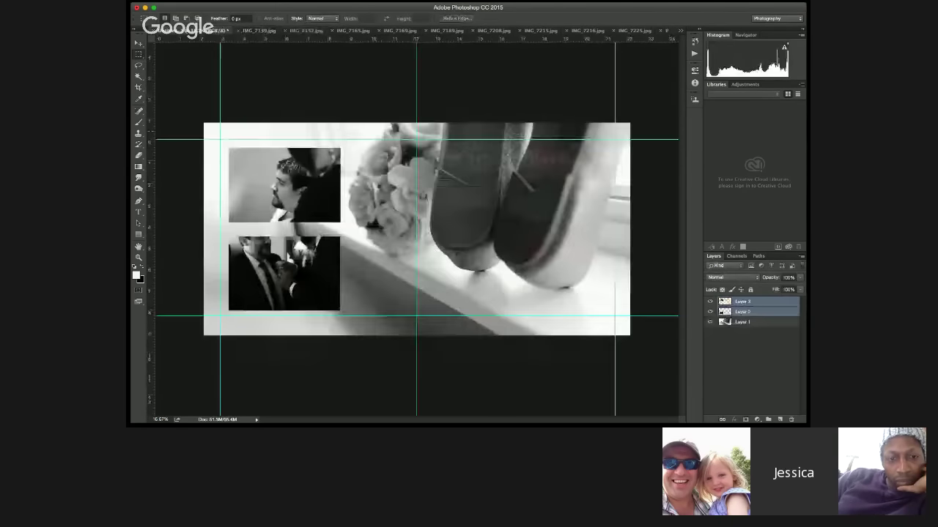
key("ctrl+v")
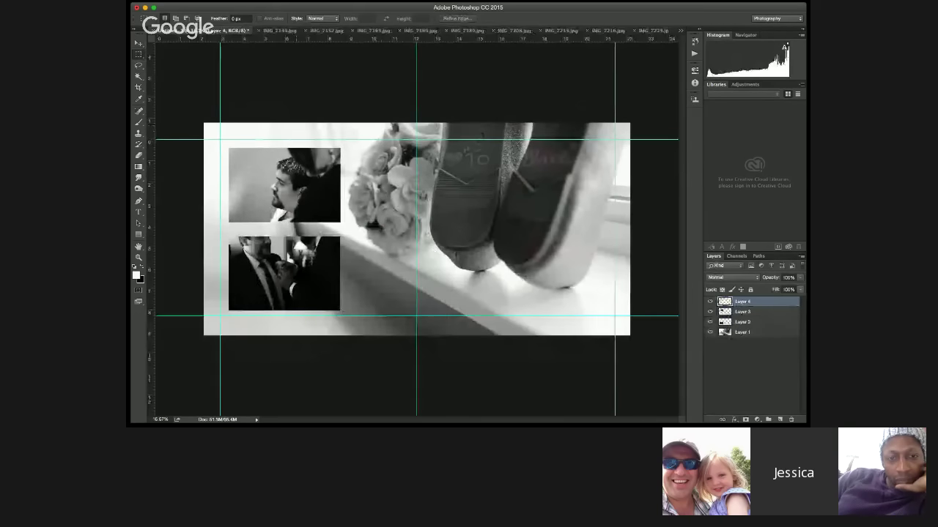
Step: Place the bouquet layer beneath the two small photos and align it with the spread's left edge
left_click_drag(738, 321, 739, 326)
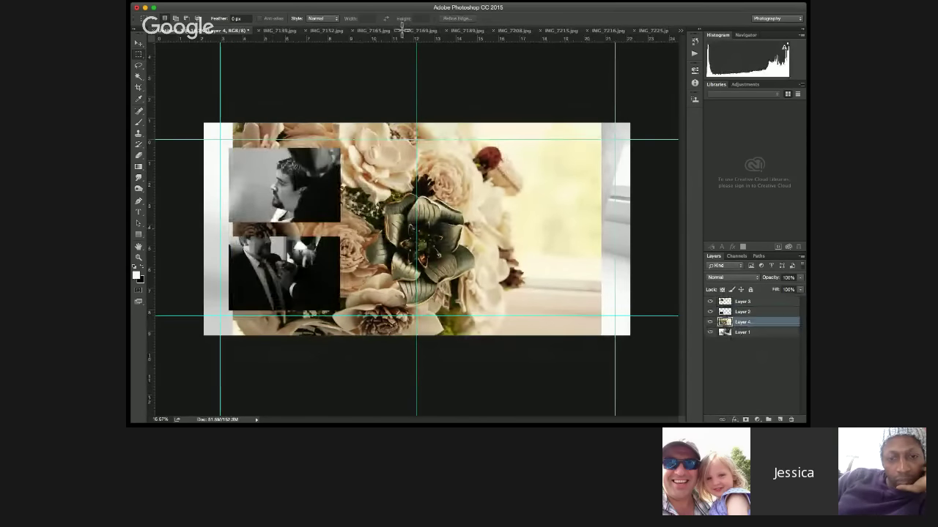
key("v")
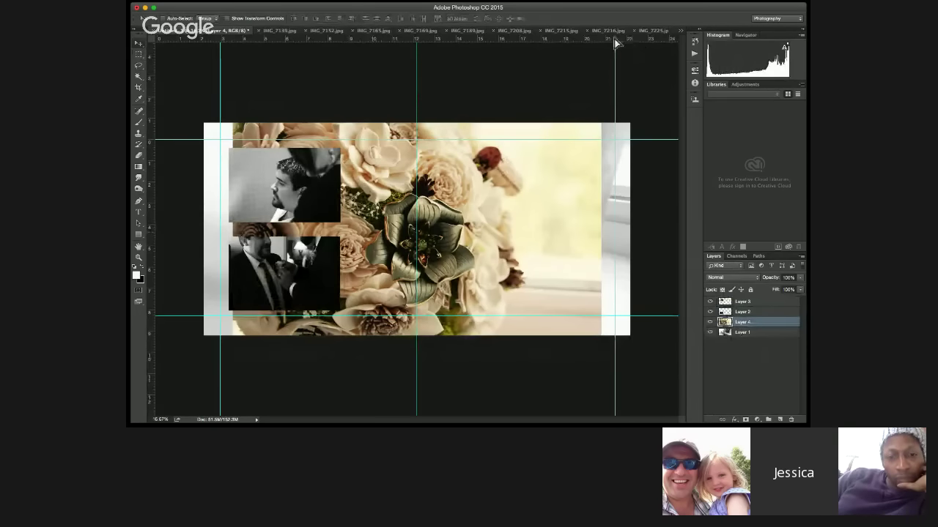
left_click_drag(618, 42, 561, 42)
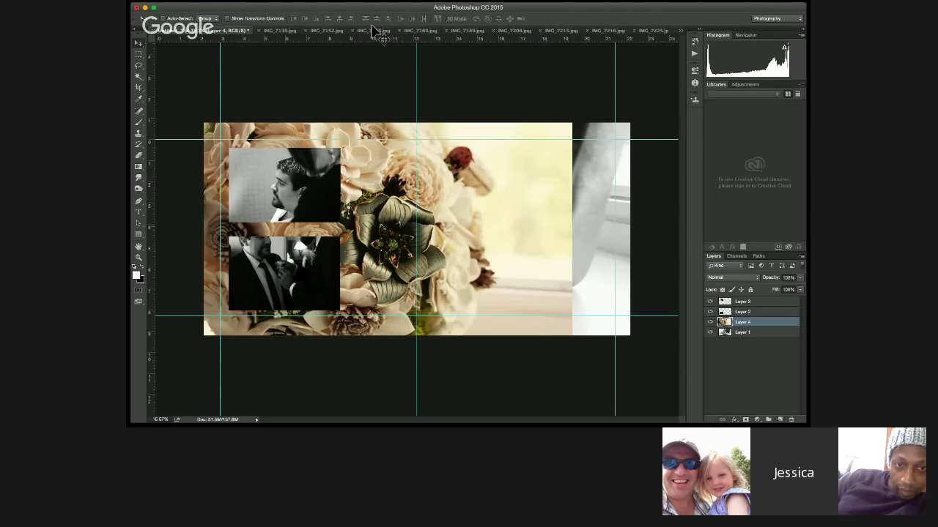
Step: Move both small photos together to the right side of the spread, just inside the right margin guide
left_click(741, 301)
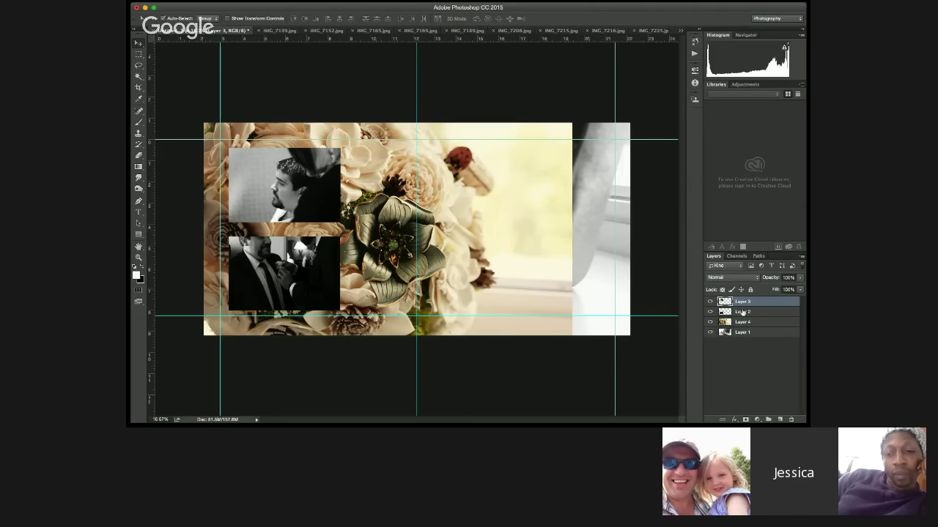
left_click(742, 312, "shift")
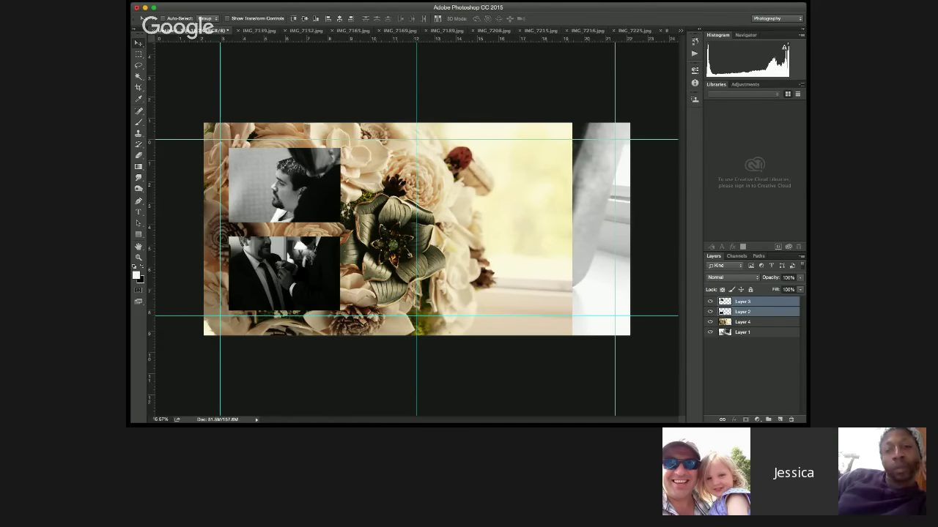
left_click_drag(285, 185, 564, 181)
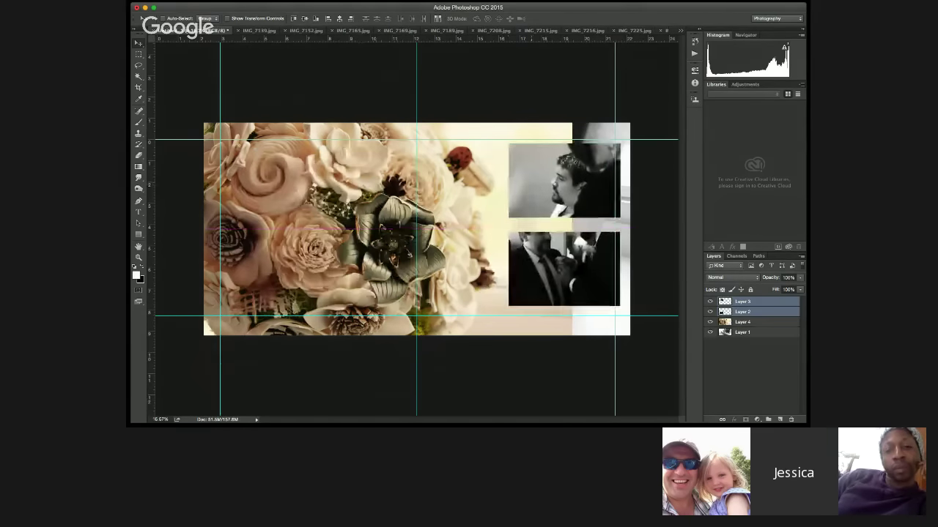
left_click_drag(564, 225, 554, 230)
Step: Paint the uncovered right part of the bouquet layer with a beige sampled from the bouquet photo, blending over its edge
left_click(747, 322)
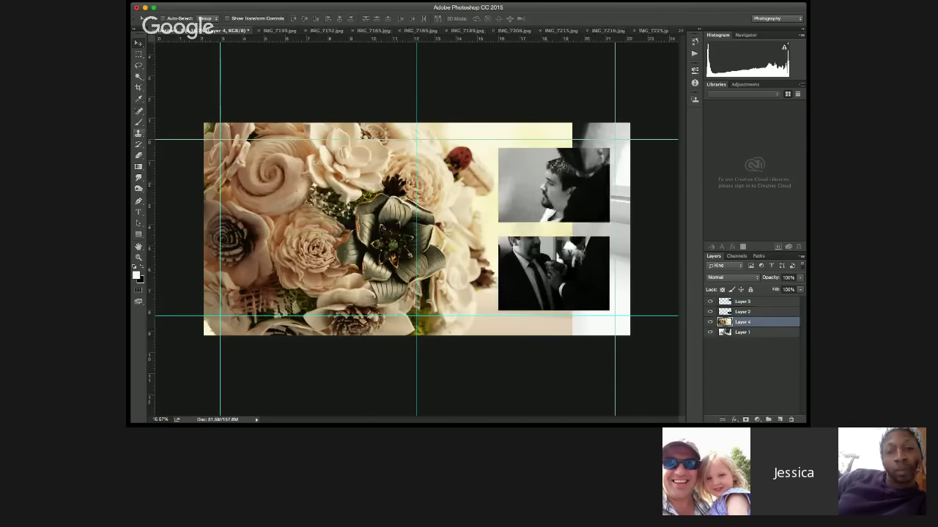
left_click(137, 122)
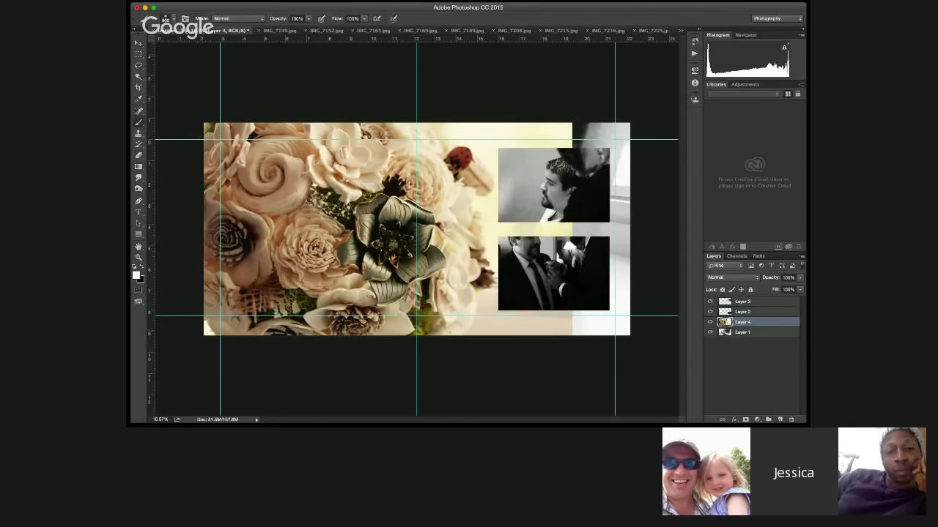
left_click(549, 328, "alt")
mouse_move(569, 335)
left_mouse_down()
mouse_move(621, 319)
mouse_move(619, 161)
mouse_move(557, 132)
left_mouse_up()
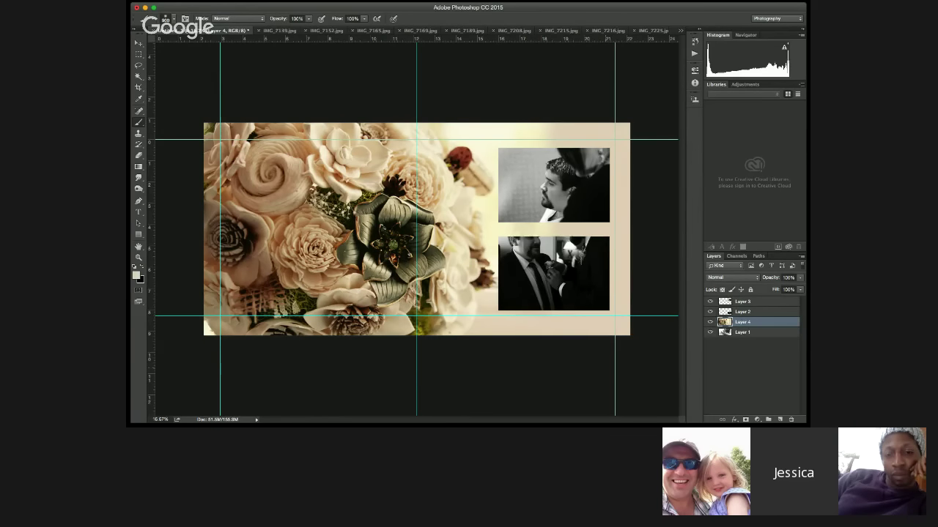
Step: Compare the shoe and bouquet backgrounds without the small photos by switching the layers' visibility
left_click(709, 322)
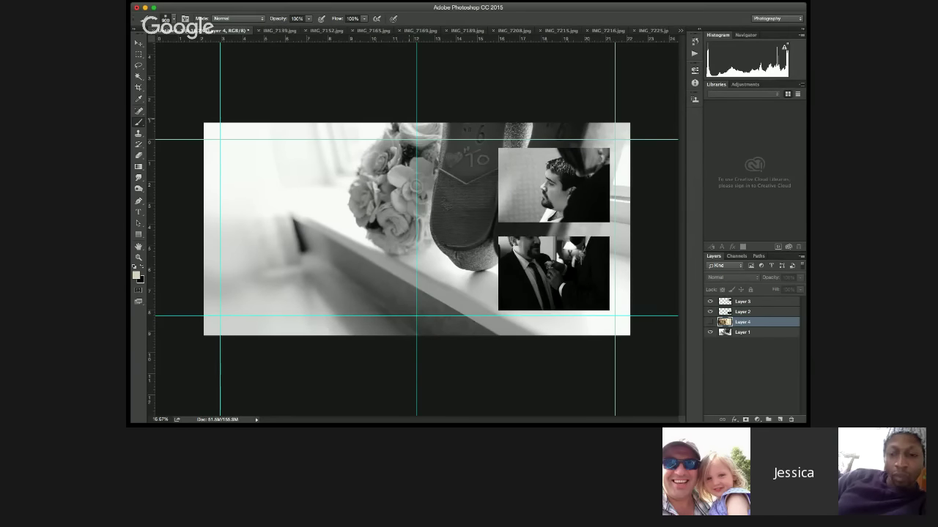
left_click(710, 301)
left_click(709, 311)
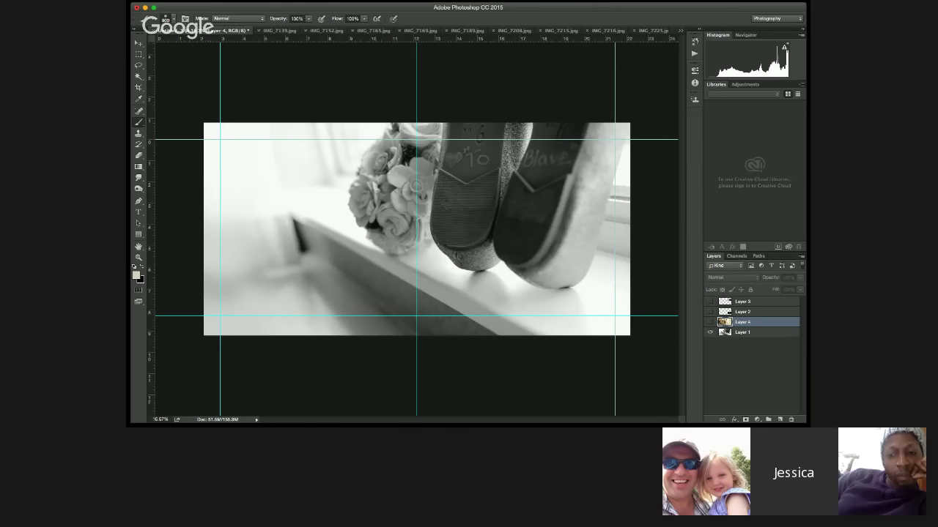
left_click(709, 322)
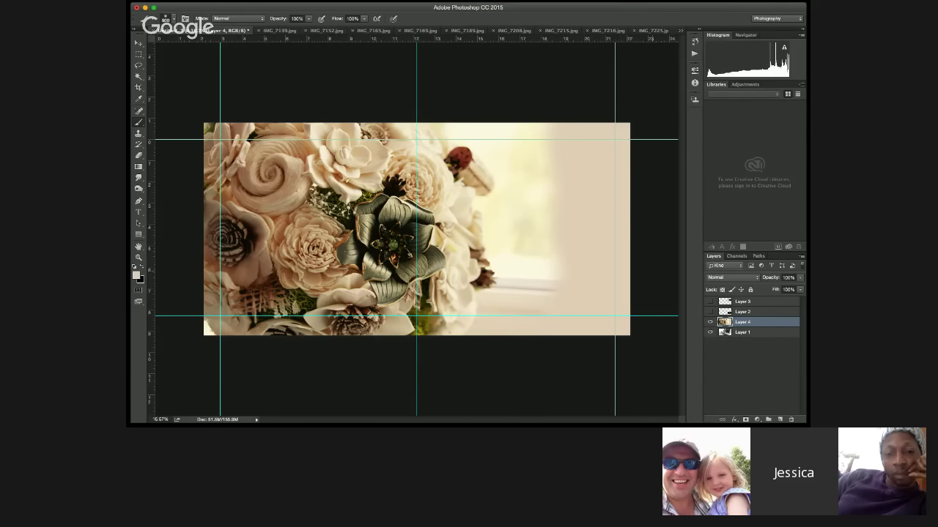
Step: View the source photos IMG_7152.jpg and IMG_7165.jpg and return to the album spread
left_click(327, 30)
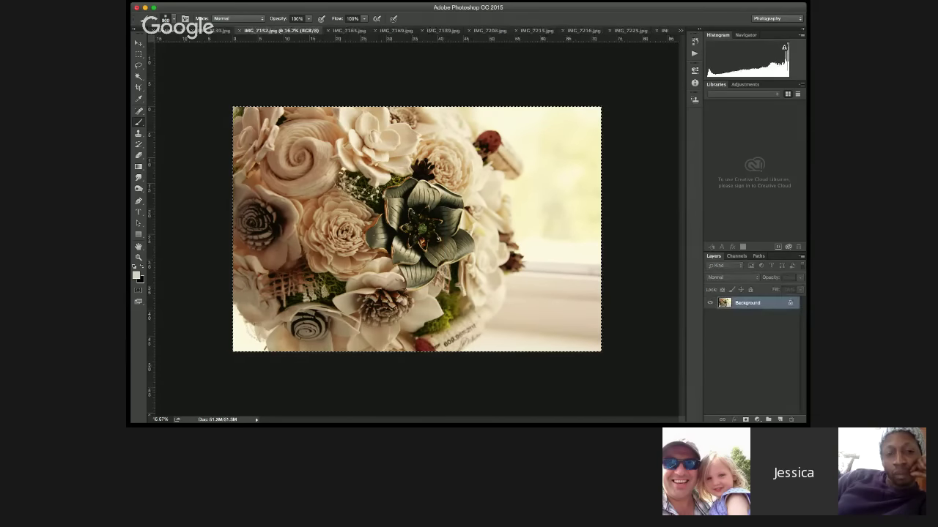
left_click(349, 30)
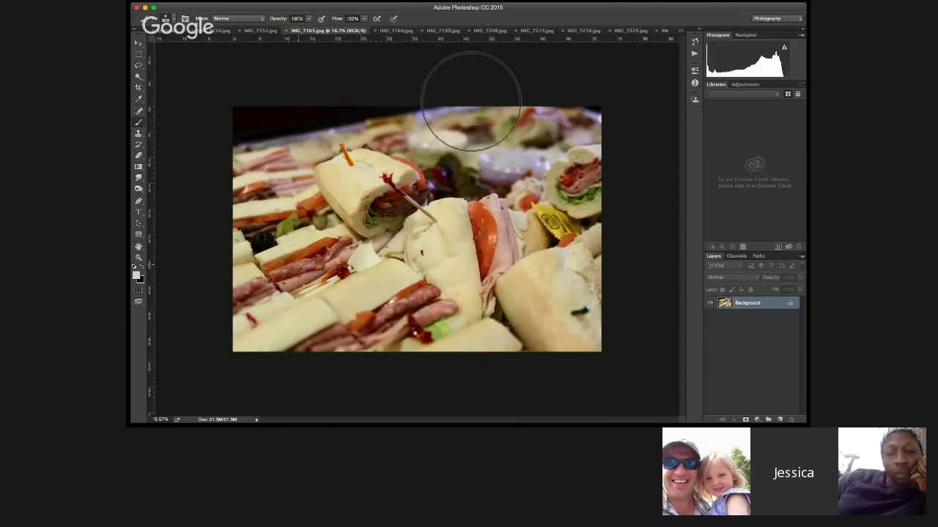
left_click(168, 30)
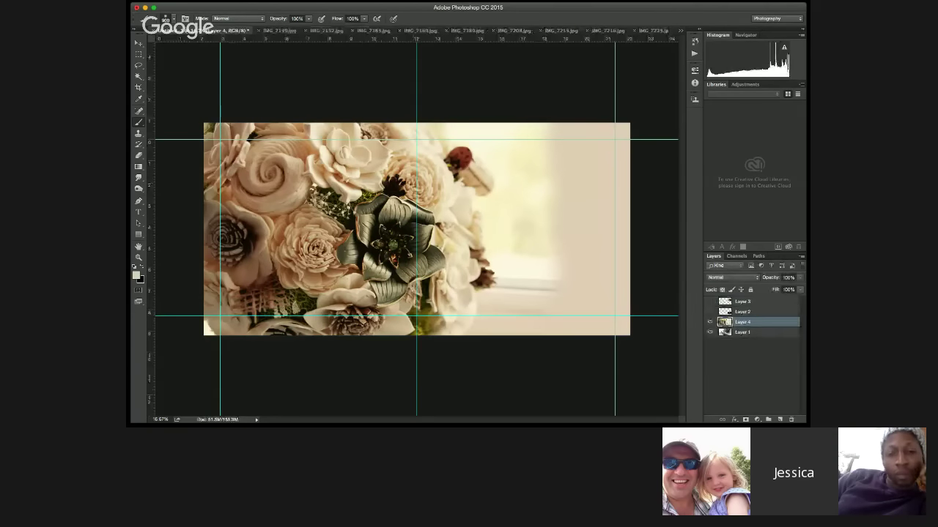
Step: Undo the recent painting, moving and layer-order changes back to the freshly pasted bouquet layer
key("super+alt+z")
key("super+alt+z")
key("super+alt+z")
key("super+alt+z")
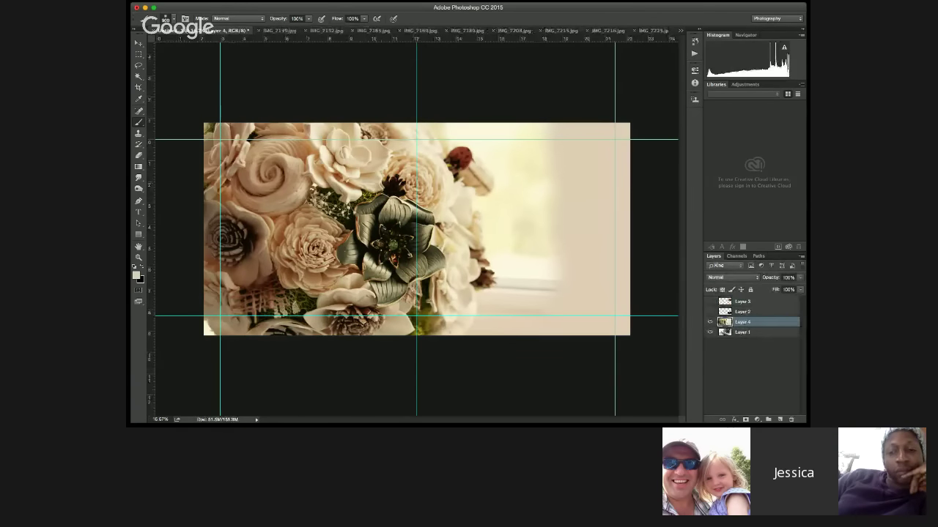
key("super+shift+bracketright")
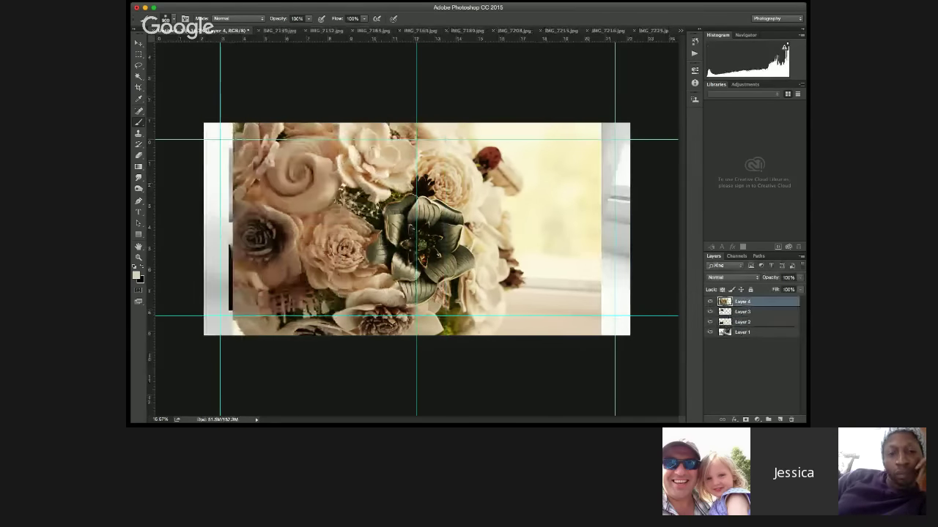
Step: Undo the bouquet paste and move the two small photos together slightly down and left within the guides
key("super+alt+z")
key("super+alt+z")
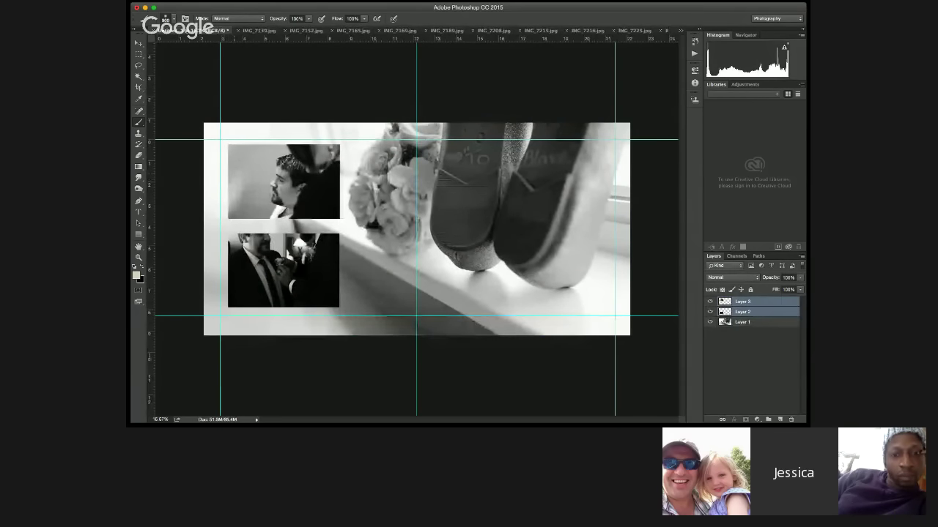
key("v")
left_click_drag(284, 270, 282, 274)
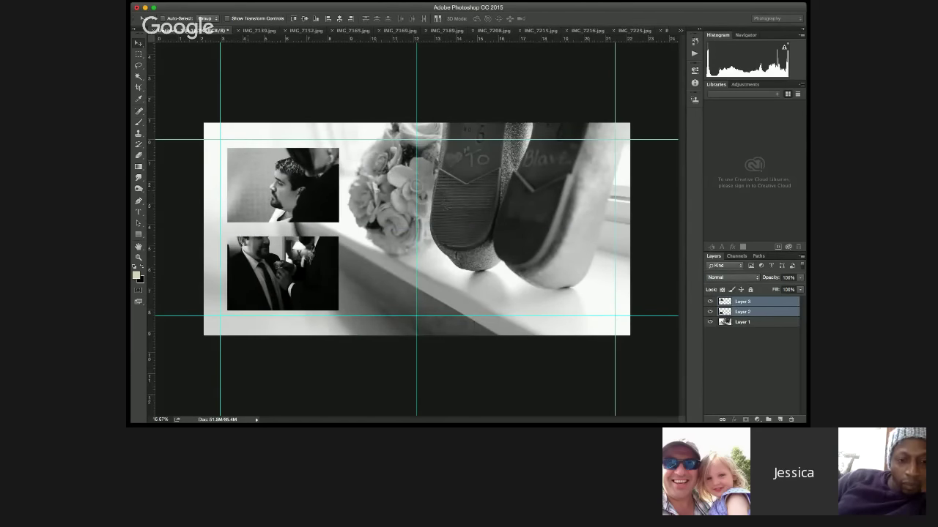
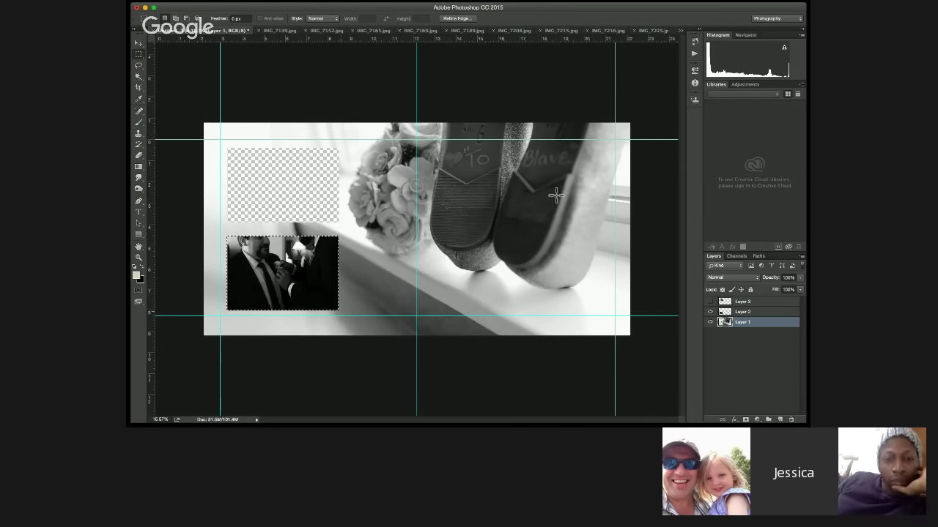
Step: Hide the lower small photo and move both small-photo layers, Layer 3 and Layer 2, beneath the shoe background in Layer 1
left_click(710, 311)
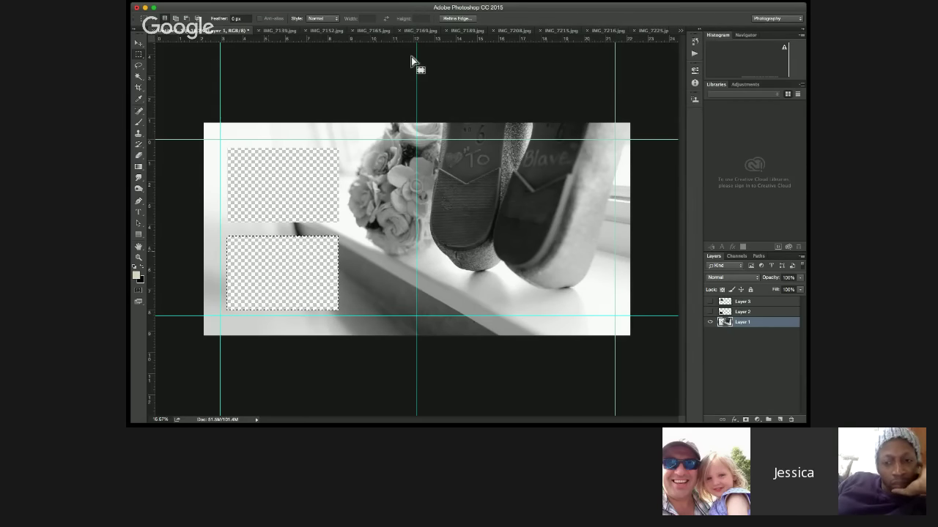
left_click(742, 303)
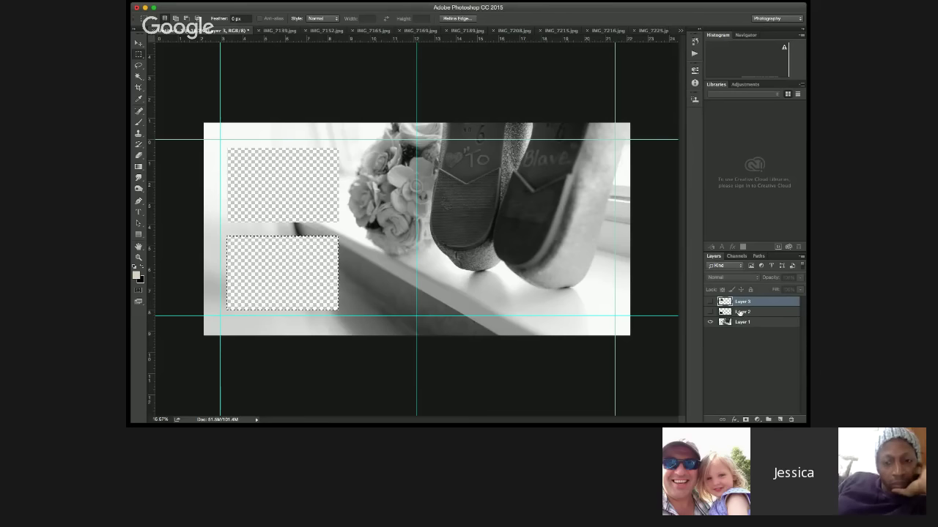
left_click(740, 313, "shift")
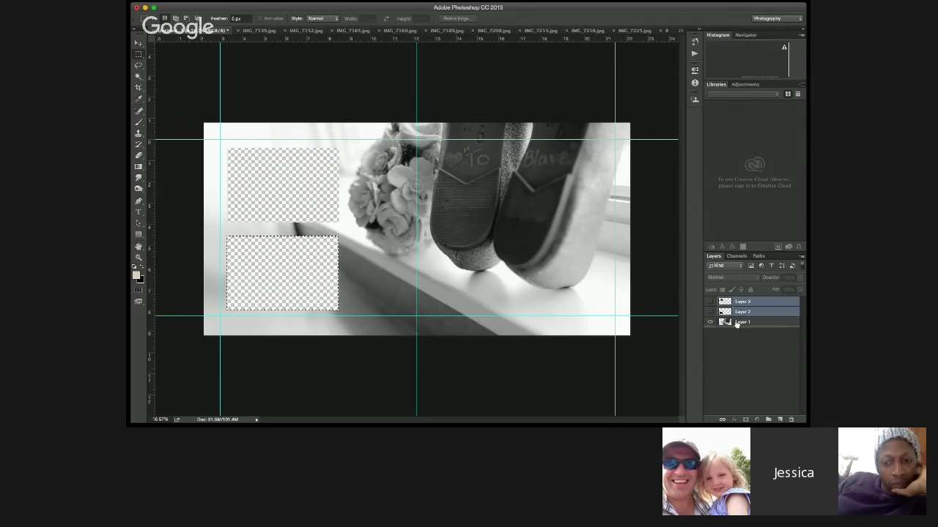
key("super+shift+bracketleft")
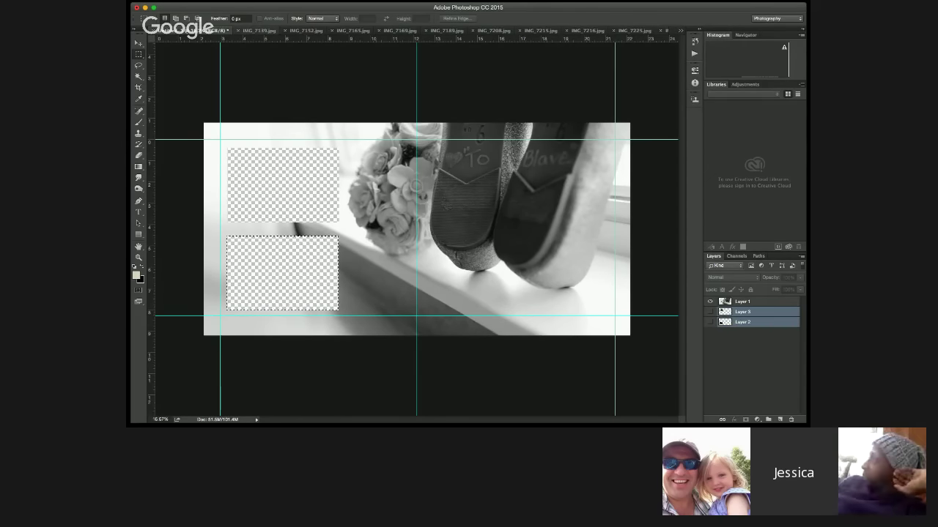
Step: Copy the entire bouquet photo IMG_7152.jpg and paste it into the album spread directly beneath Layer 1, with the old selection cleared
key("ctrl+Tab")
key("ctrl+Tab")
key("super+a")
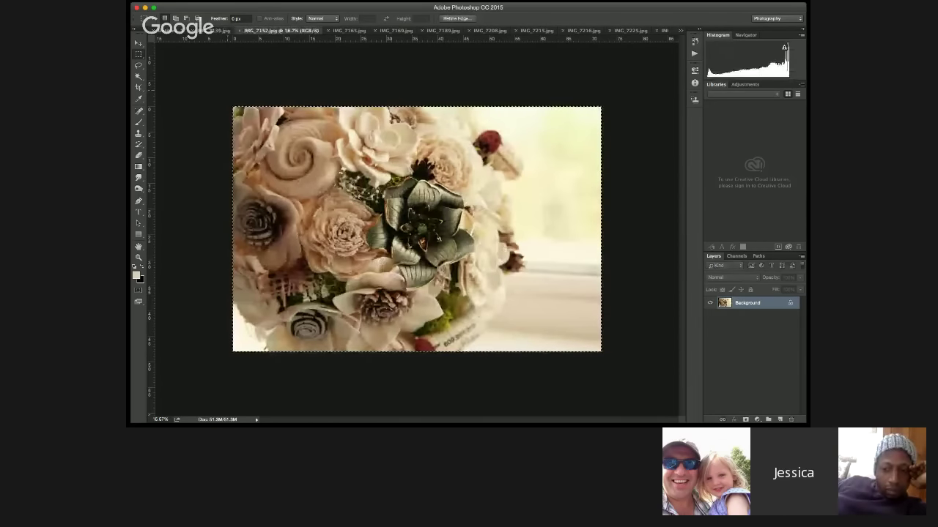
left_click(183, 30)
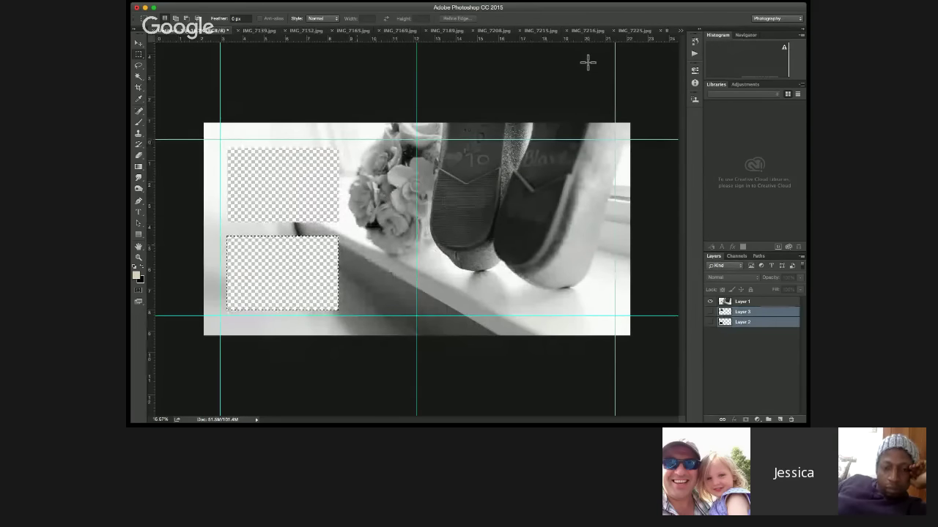
key("ctrl+d")
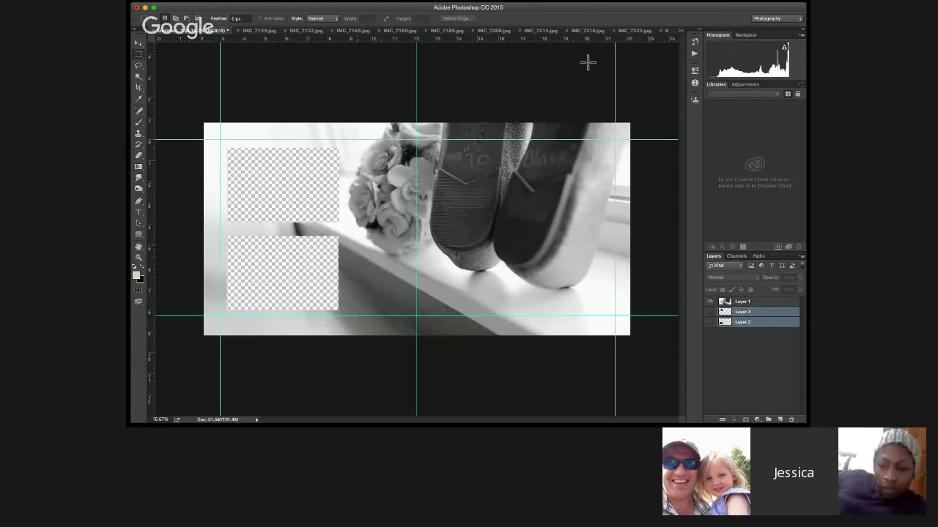
left_click(743, 302)
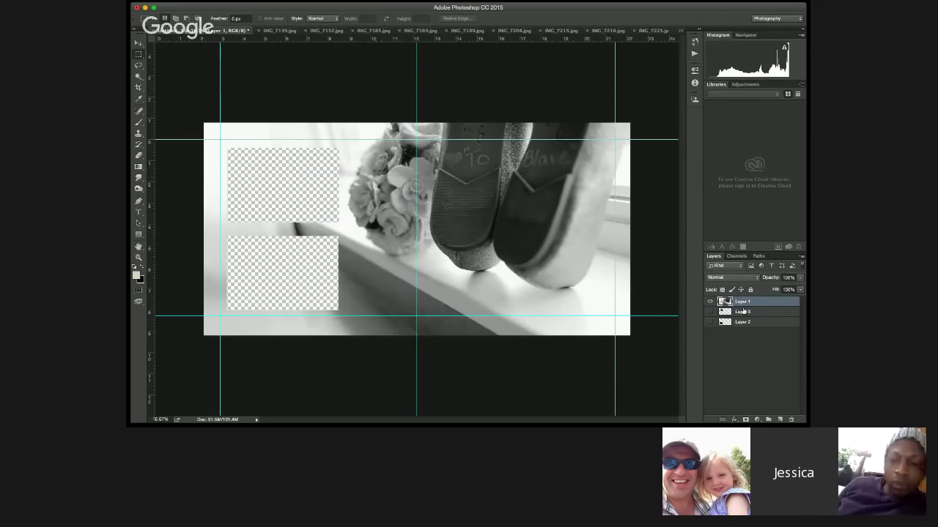
left_click(743, 313)
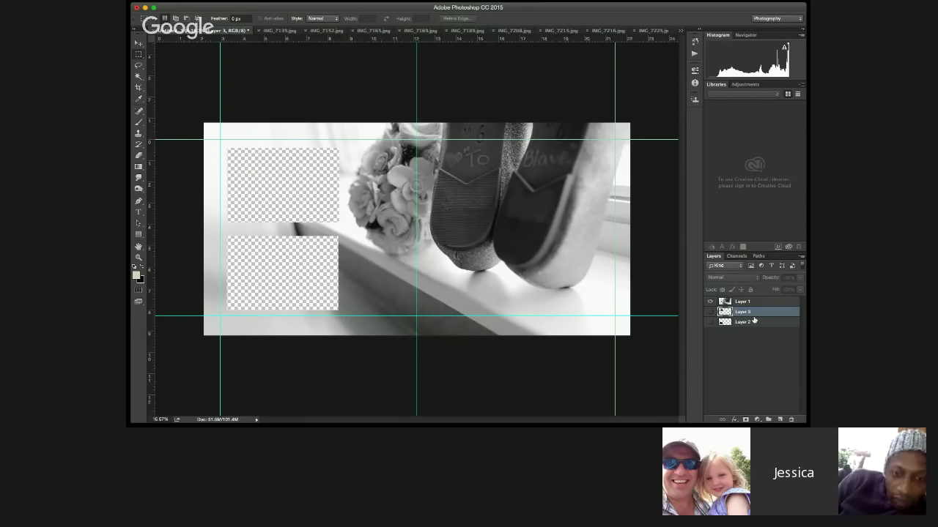
key("ctrl+v")
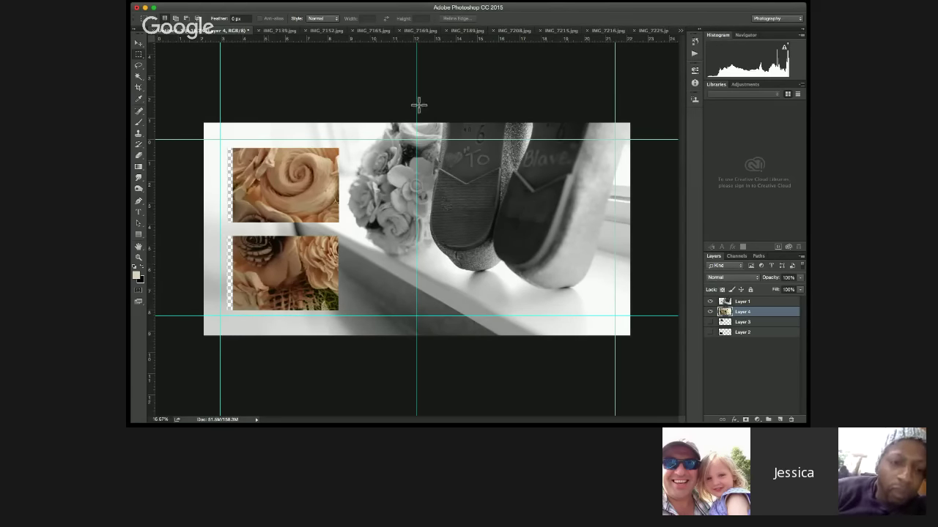
Step: Scale the pasted bouquet proportionally to 54.83% and position it so the dark flower sits centred in the upper cut-out
left_click(138, 43)
left_click_drag(402, 116, 378, 117)
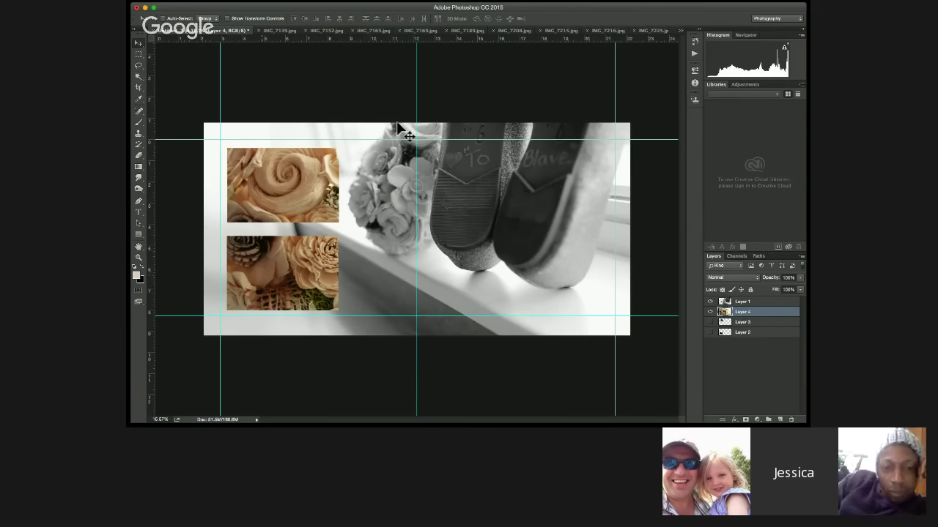
key("super+t")
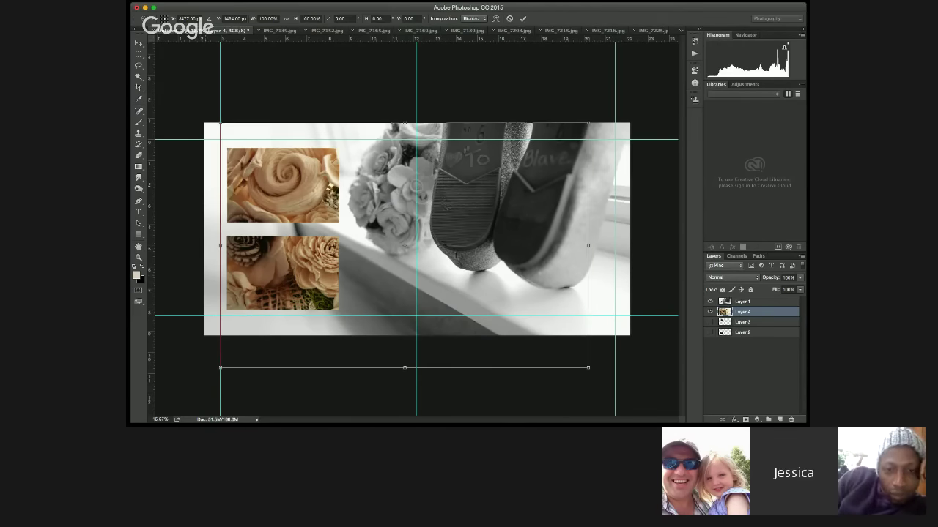
left_click_drag(221, 367, 379, 225)
left_click_drag(479, 205, 307, 210)
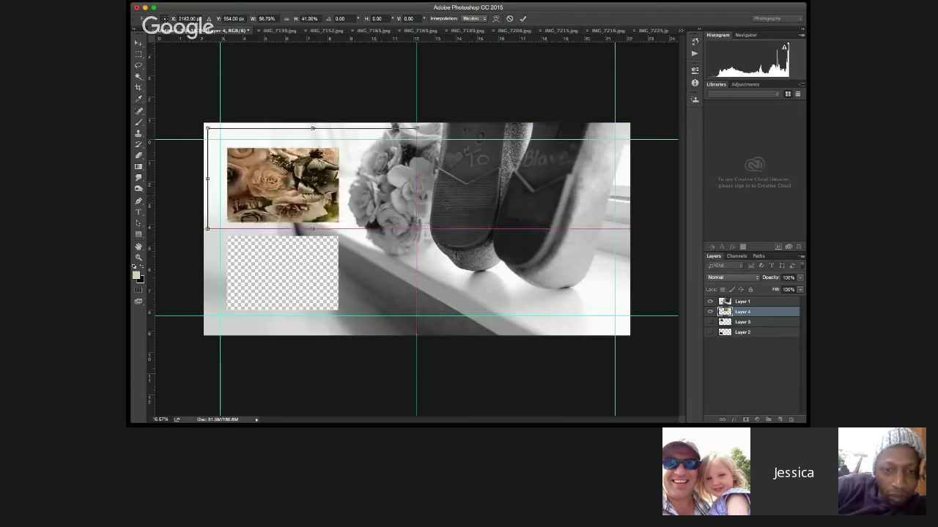
left_click(286, 18)
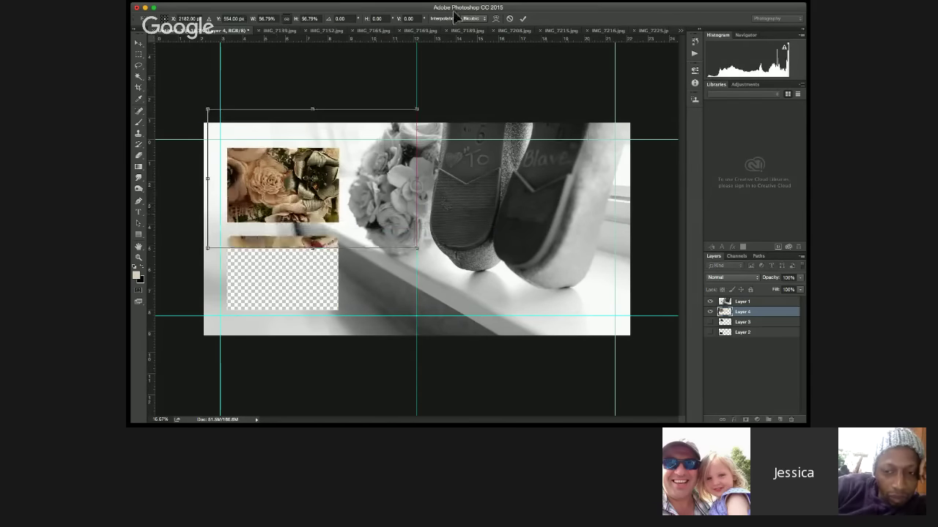
left_click_drag(706, 68, 693, 42)
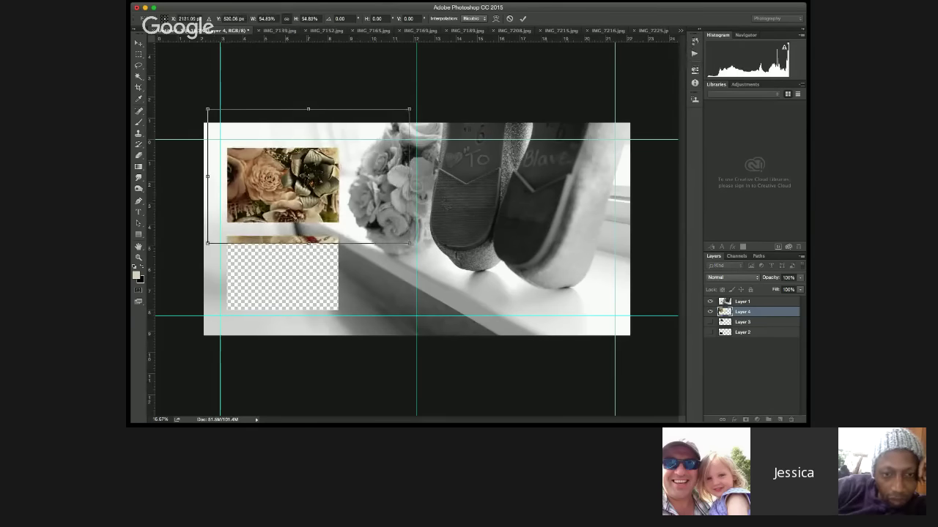
left_click_drag(281, 199, 239, 230)
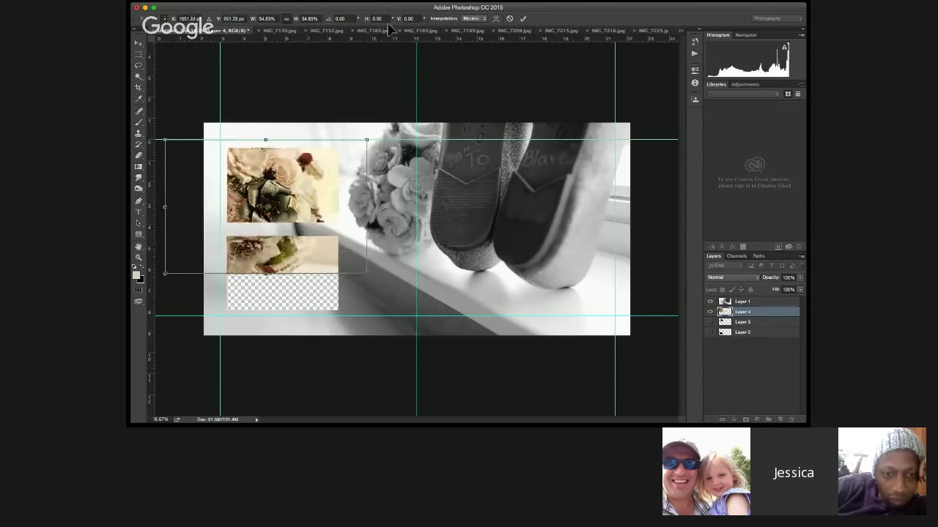
left_click_drag(391, 28, 458, 27)
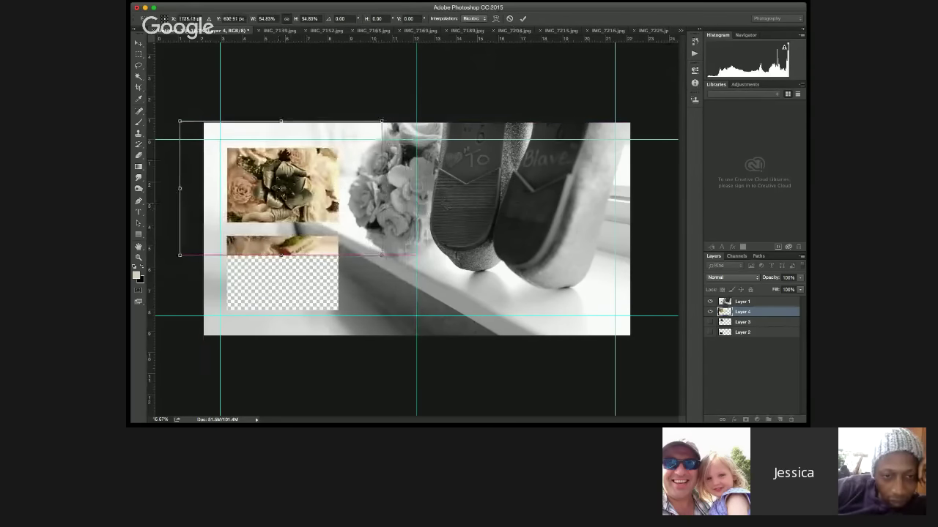
left_click_drag(281, 188, 281, 182)
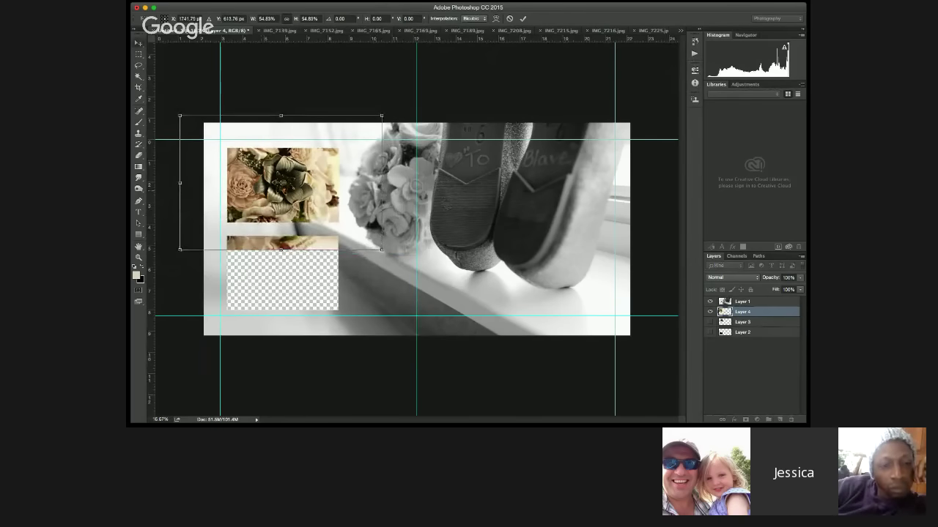
key("Return")
Step: Select a rectangle over the lower cut-out and delete the bouquet portion showing through it
key("m")
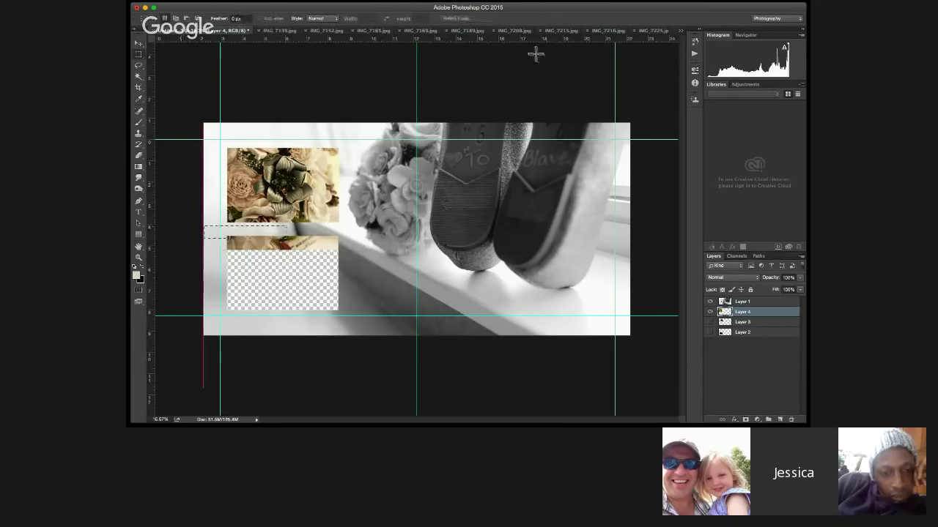
key("super+shift+d")
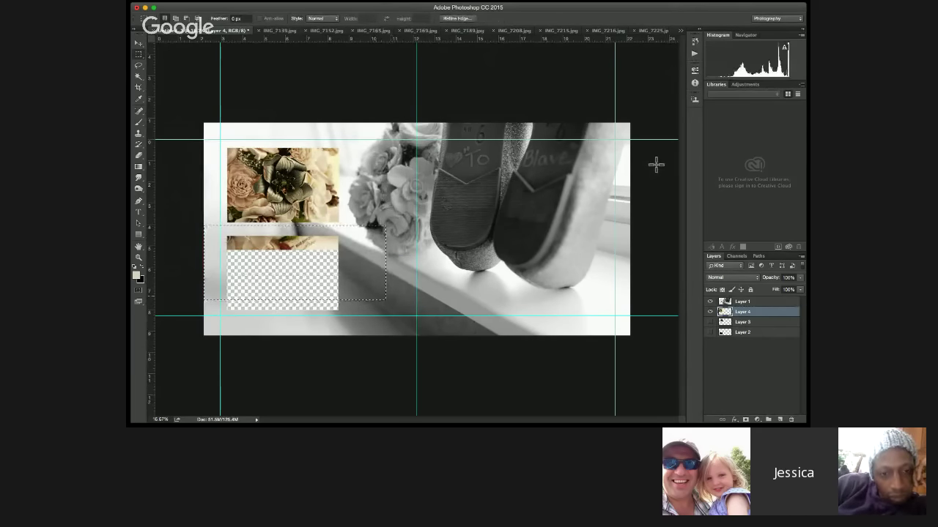
key("Delete")
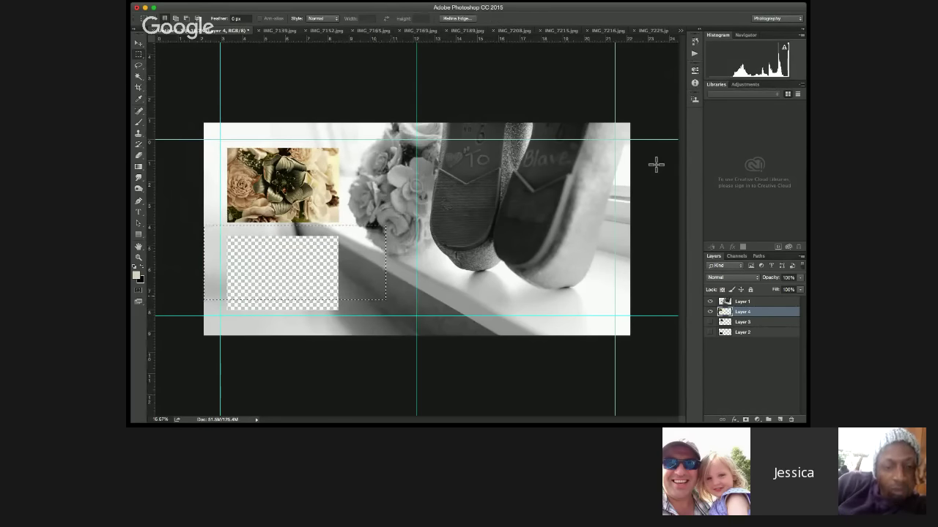
key("ctrl+d")
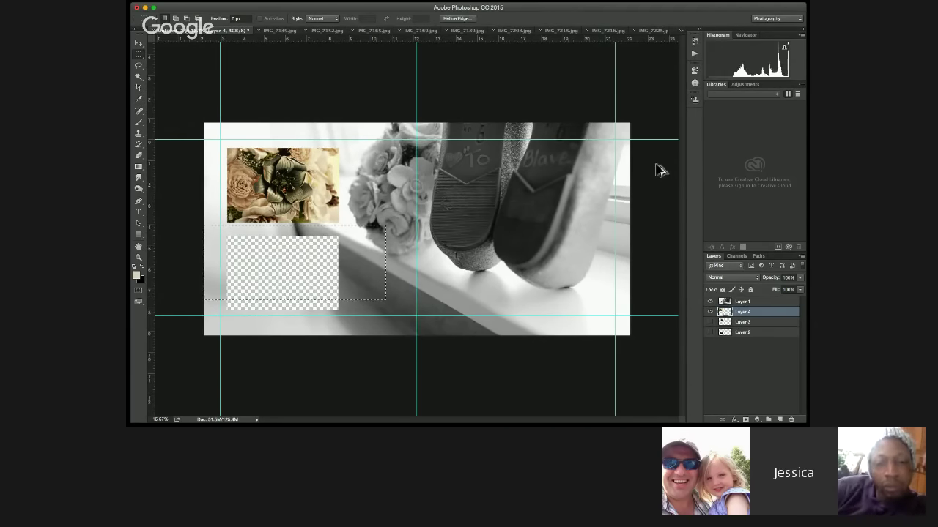
Step: Step back through the edit history to the freshly pasted, full-size bouquet layer and hide the shoe background in Layer 1
left_click_drag(656, 165, 670, 261)
key("alt+super+z")
key("alt+super+z")
key("alt+super+z")
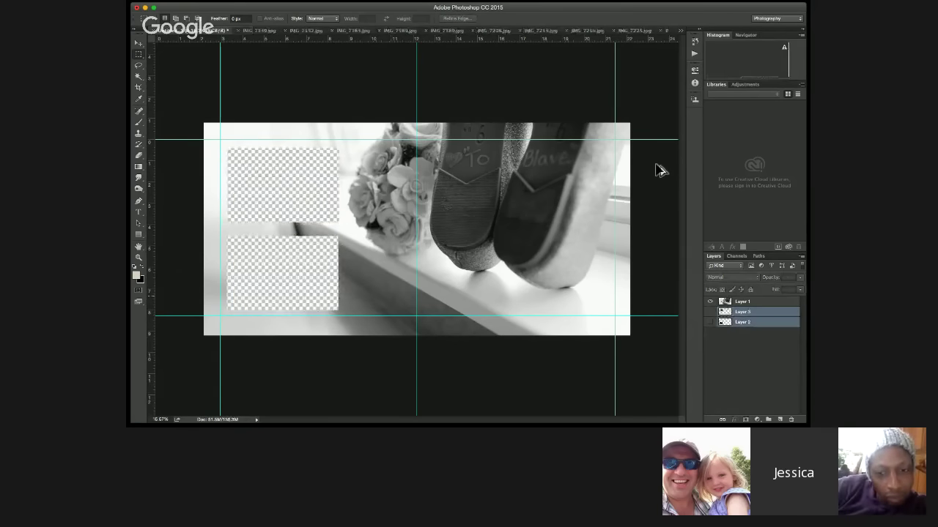
key("ctrl+alt+z")
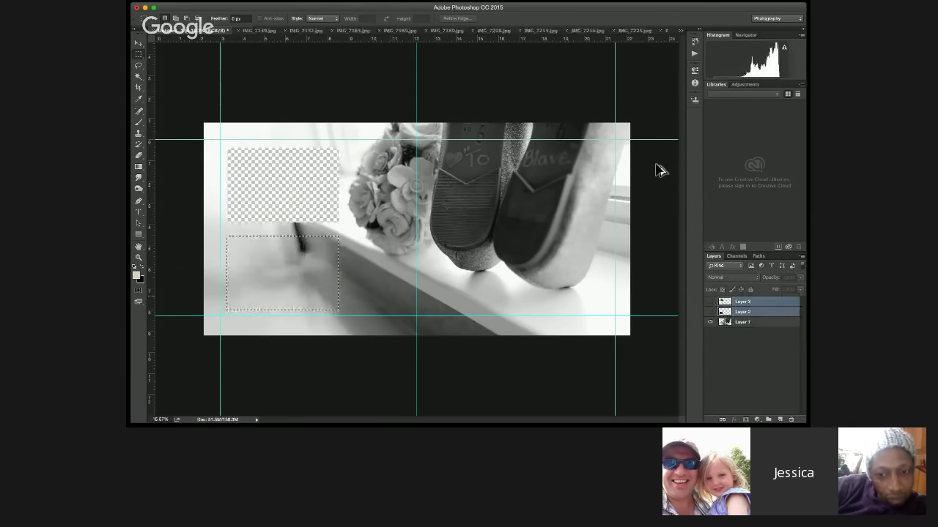
key("ctrl+alt+z")
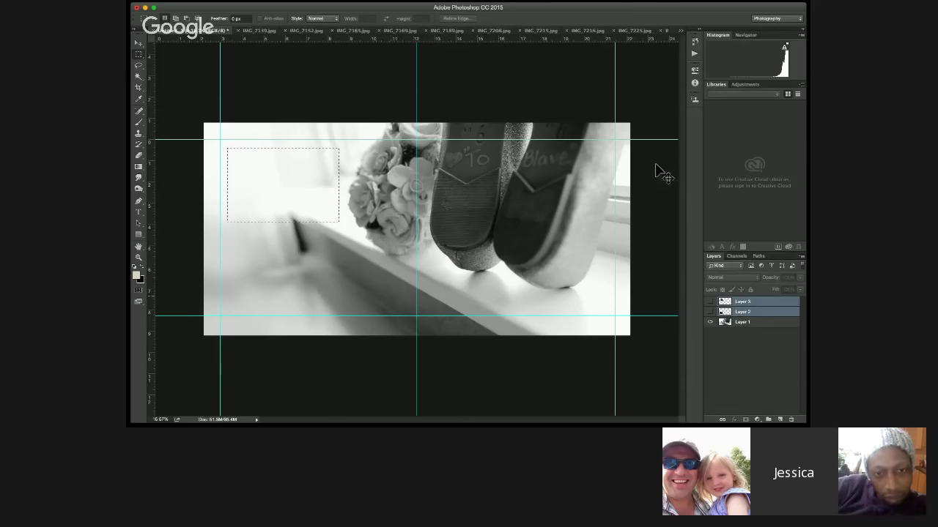
key("super+z")
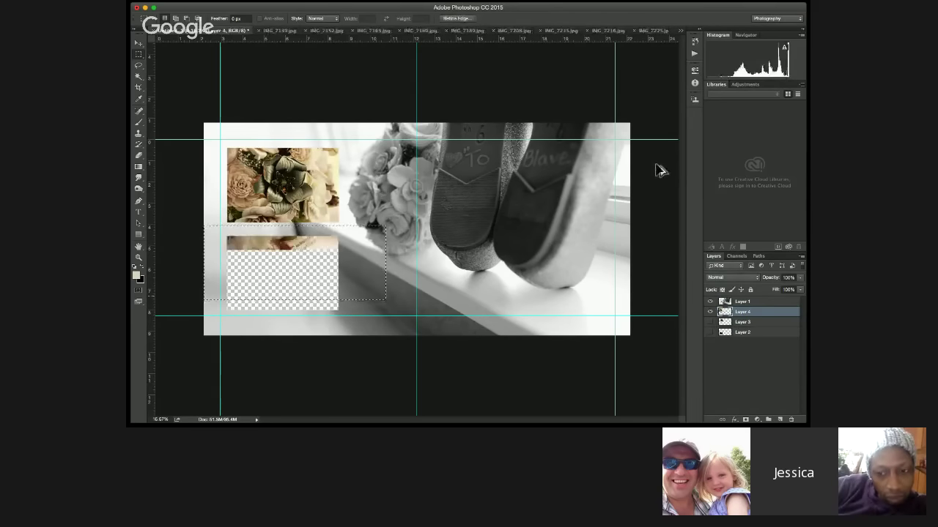
key("ctrl+shift+z")
key("ctrl+shift+z")
key("ctrl+alt+z")
key("ctrl+alt+z")
key("ctrl+alt+z")
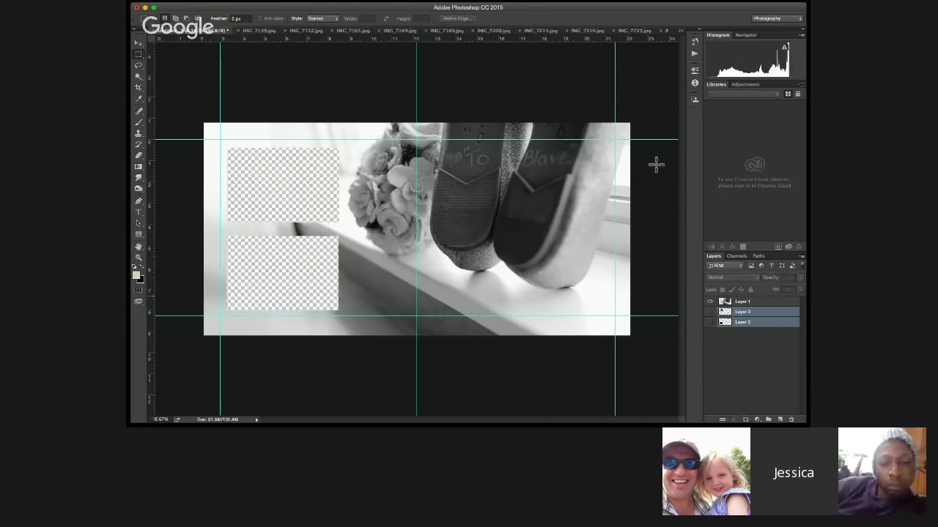
key("ctrl+shift+z")
key("ctrl+shift+z")
key("ctrl+shift+z")
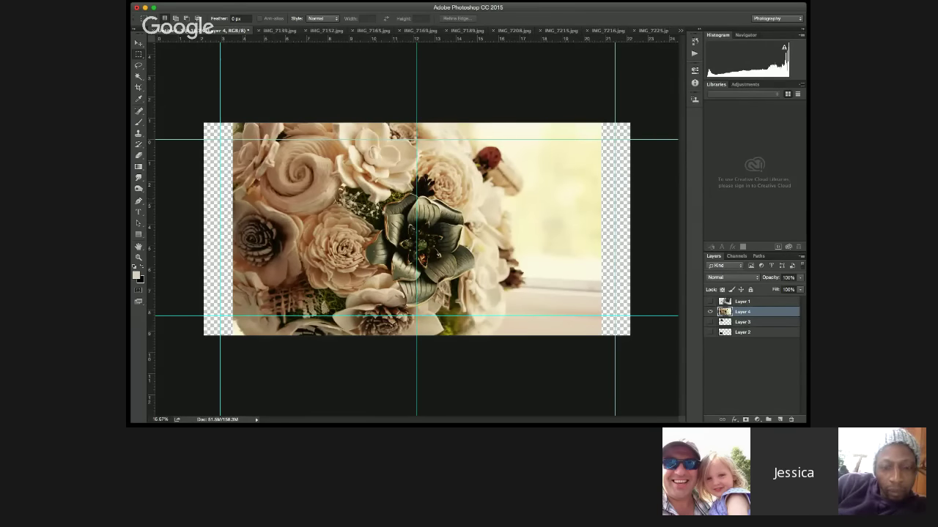
Step: Flip the bouquet horizontally and scale it proportionally to 90.24%, keeping it against the spread's right edge
key("ctrl+t")
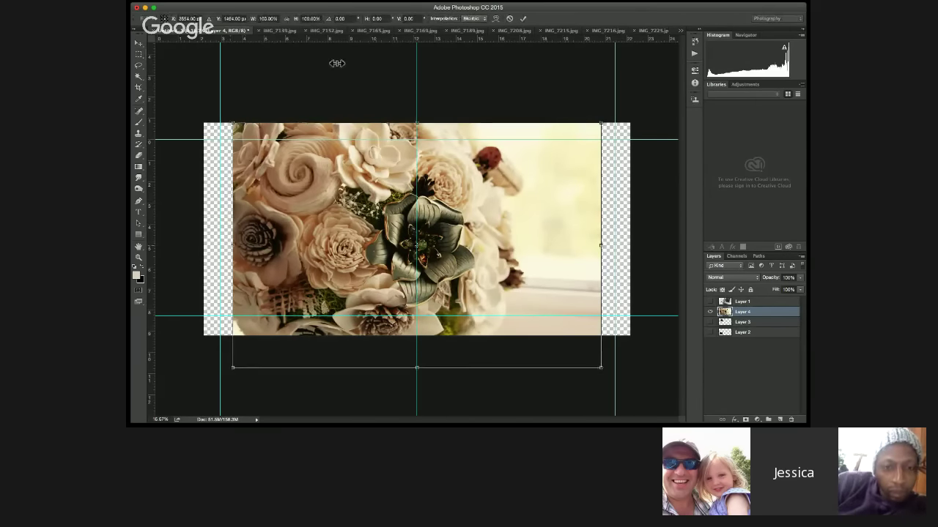
left_click_drag(336, 63, 357, 59)
left_click(286, 19)
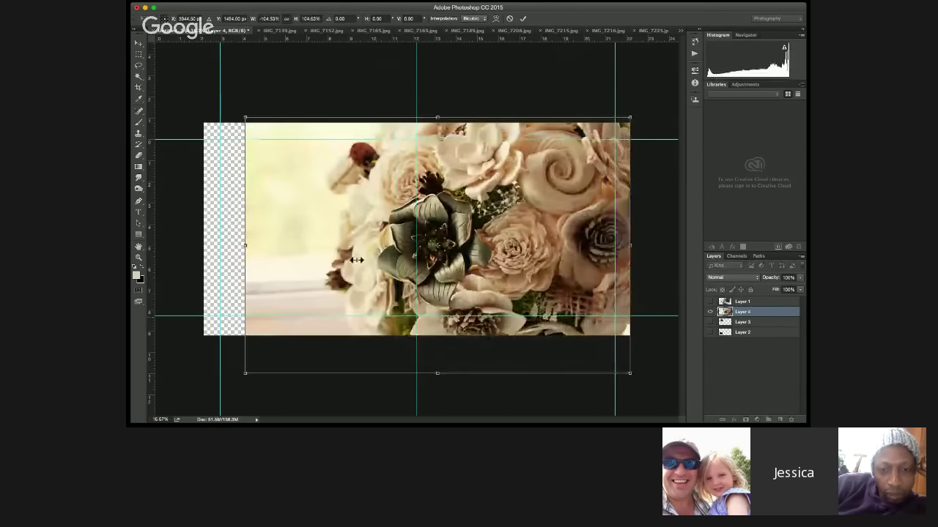
left_click_drag(368, 321, 422, 286)
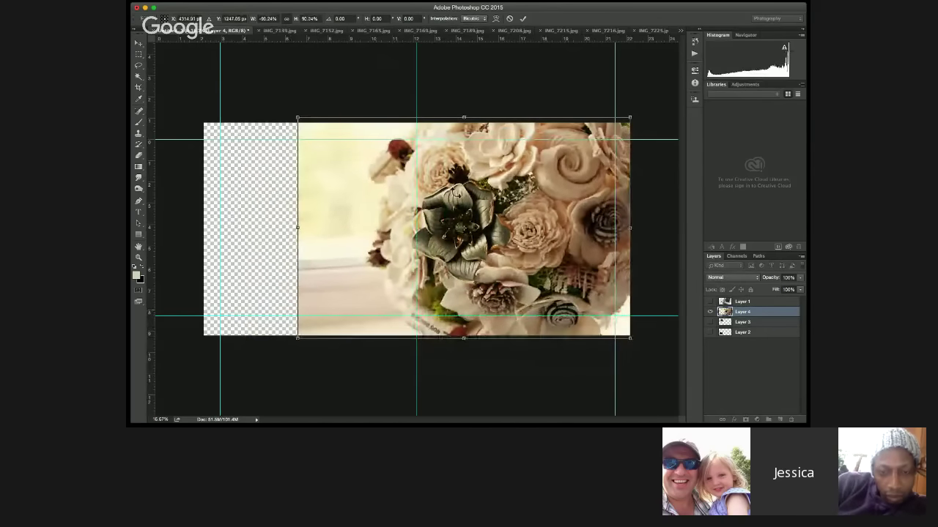
key("Return")
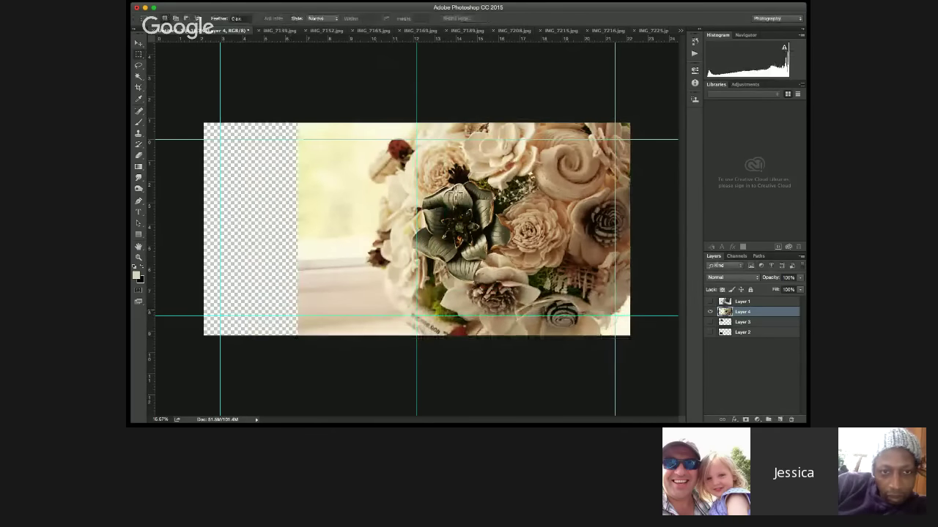
Step: Try brushing flat pale yellow over the transparent area beside the bouquet photo on Layer 4, and undo the strokes
key("b")
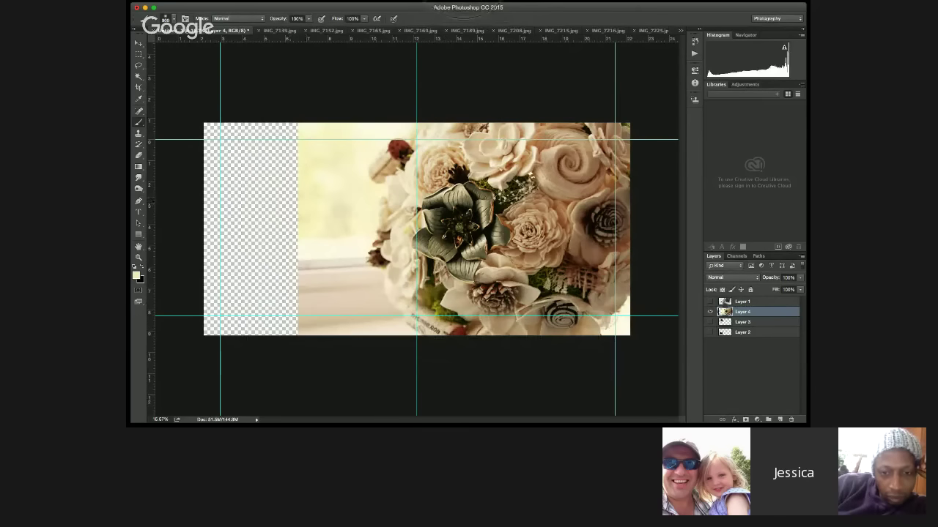
left_click(286, 198)
left_click(290, 152)
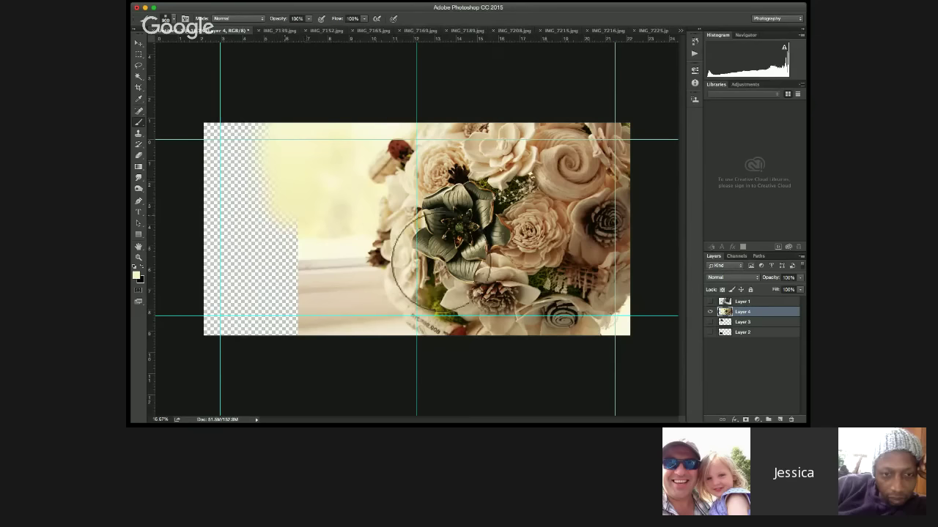
mouse_move(286, 315)
left_mouse_down()
mouse_move(282, 150)
mouse_move(267, 308)
mouse_move(260, 150)
left_mouse_up()
mouse_move(370, 114)
left_mouse_down()
mouse_move(330, 217)
mouse_move(309, 63)
mouse_move(256, 289)
left_mouse_up()
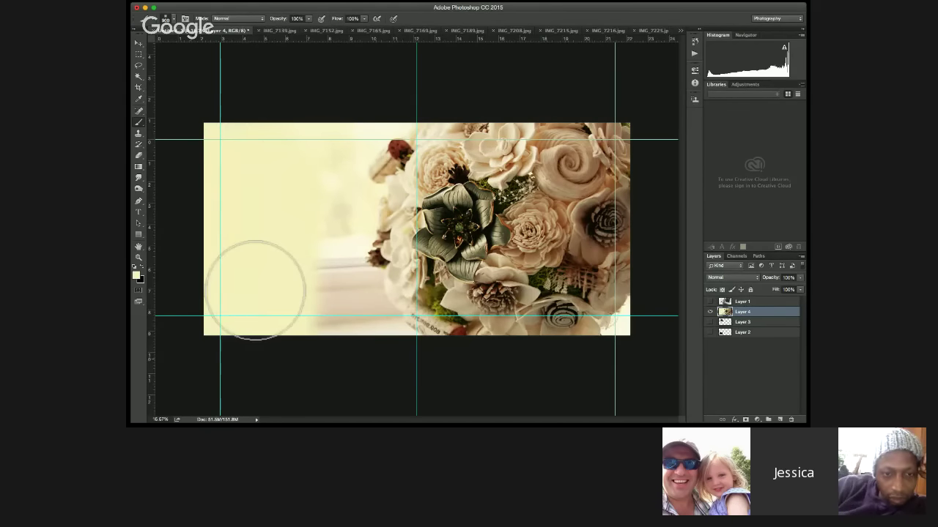
key("ctrl+z")
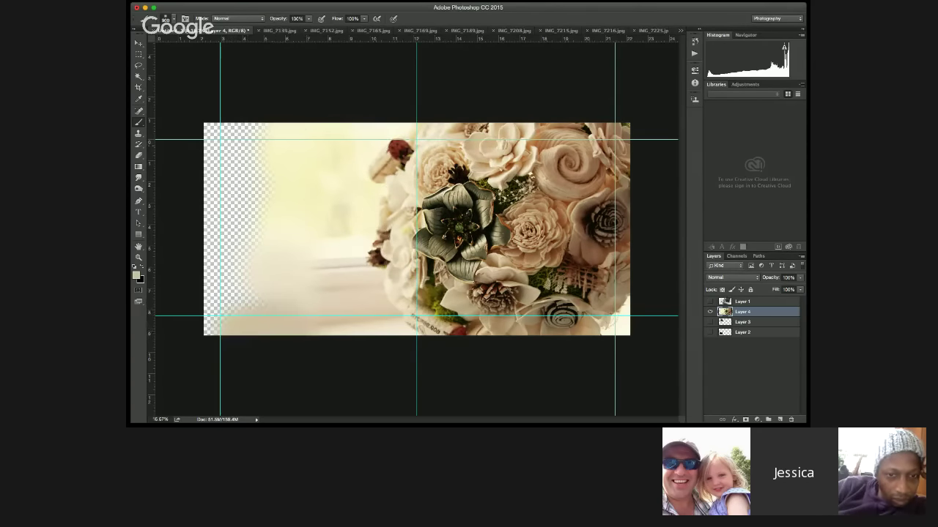
Step: Brush over the remaining transparent area of Layer 4 using cream and pale yellow tones sampled from the bouquet photo's blurred backdrop
left_click(384, 129, "alt")
left_click_drag(320, 253, 220, 254)
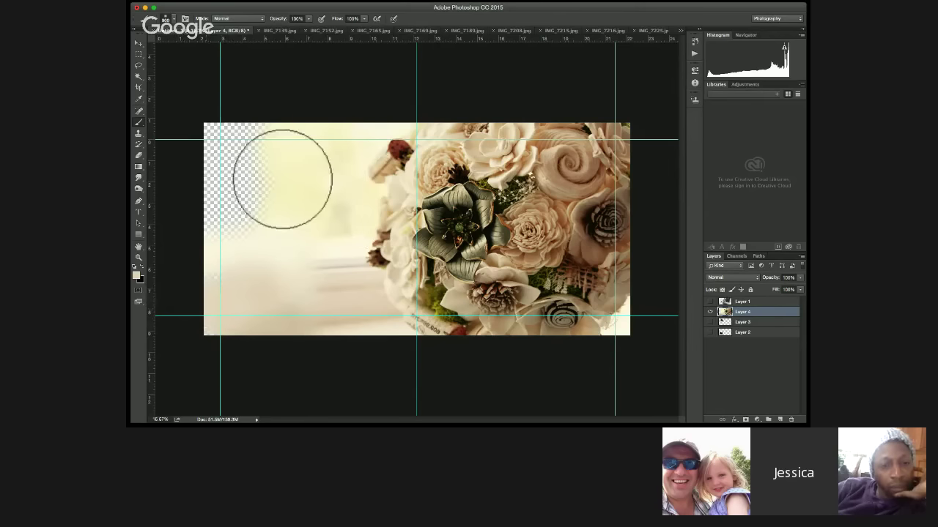
left_click(351, 137, "alt")
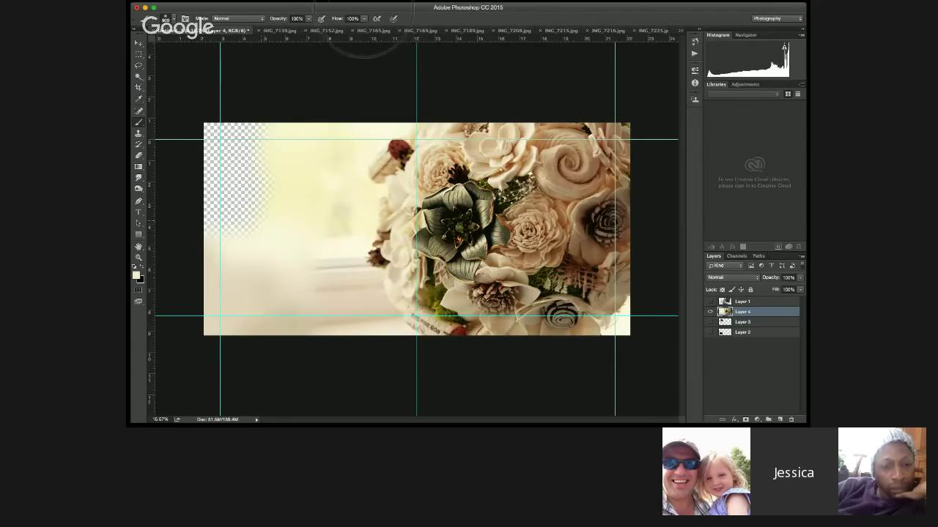
left_click(256, 229)
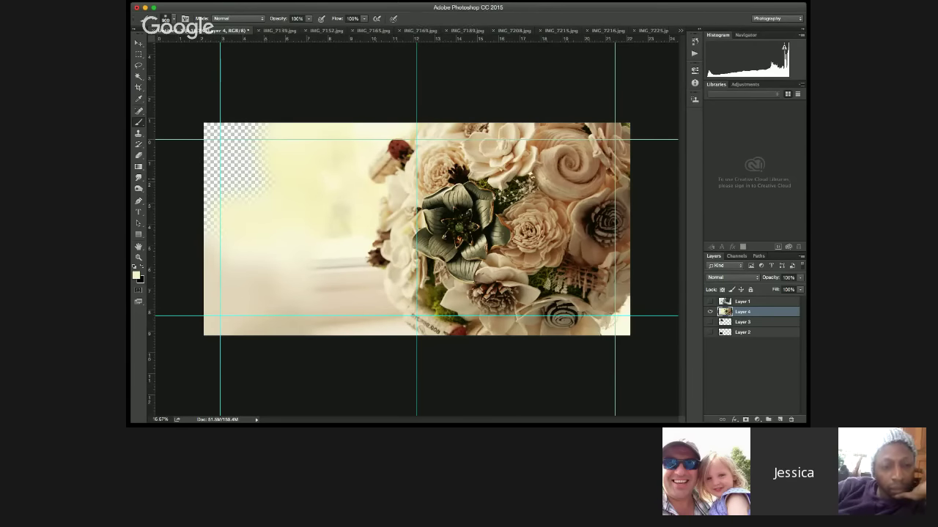
left_click(329, 180, "alt")
left_click(250, 187)
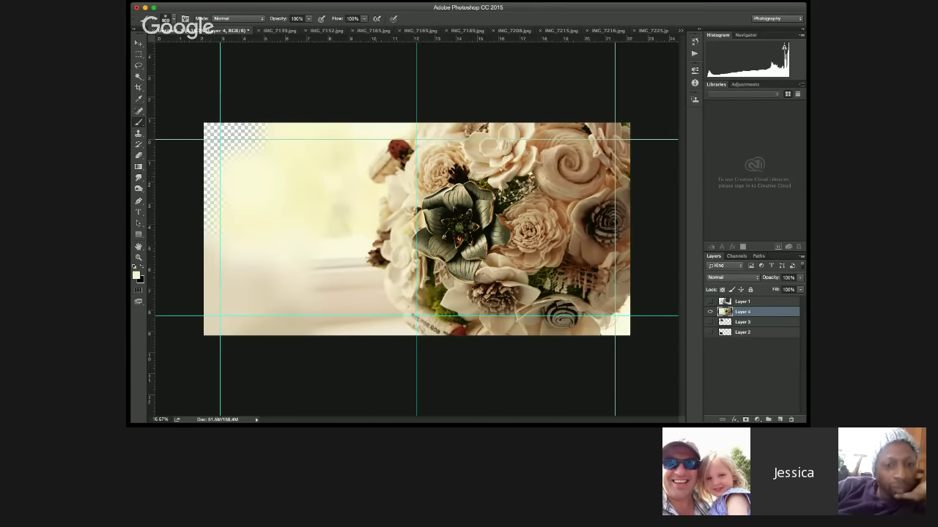
left_click_drag(330, 176, 265, 120)
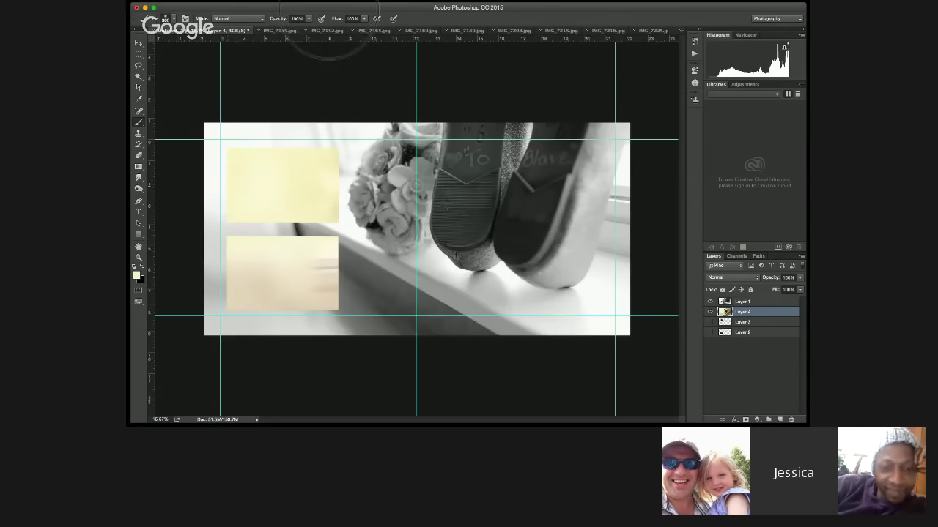
Step: Select a rectangle over the upper cut-out in the shoe background and delete that area from Layer 4
key("j")
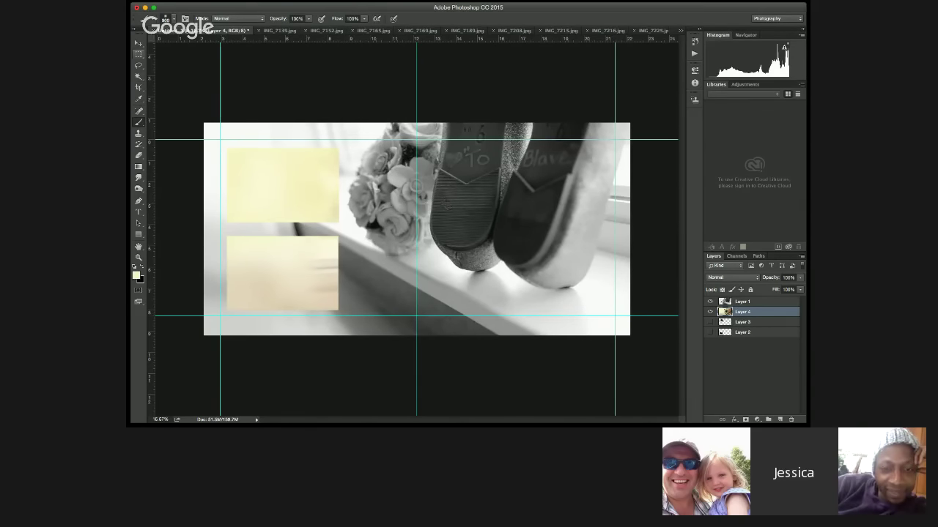
key("m")
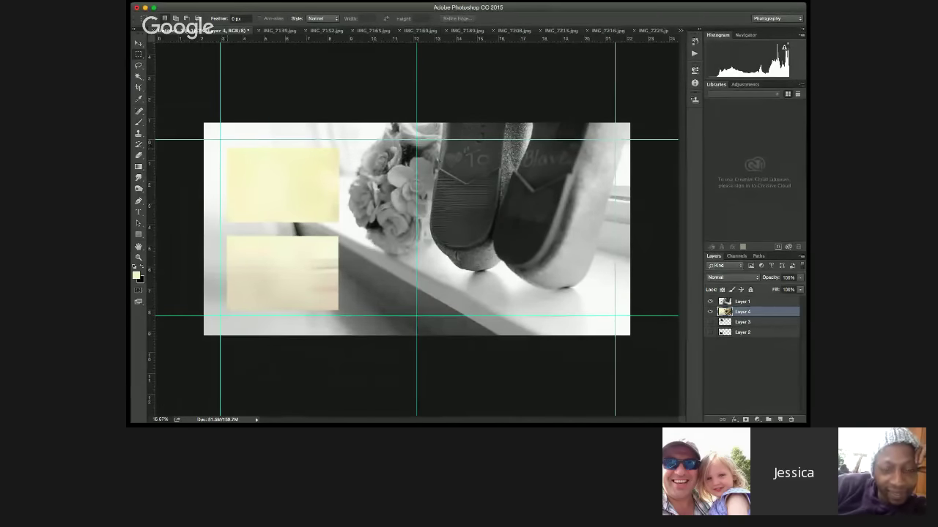
mouse_move(227, 149)
left_mouse_down()
mouse_move(301, 180)
mouse_move(339, 224)
left_mouse_up()
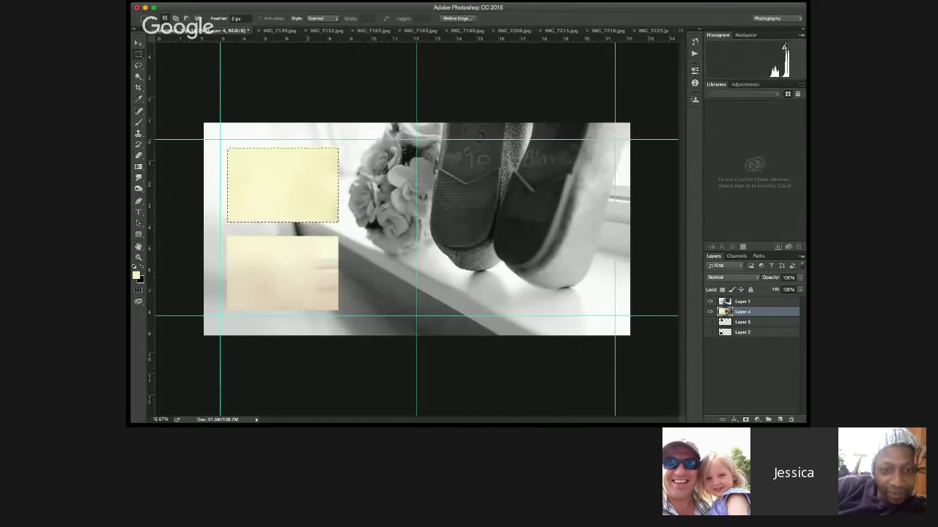
key("Delete")
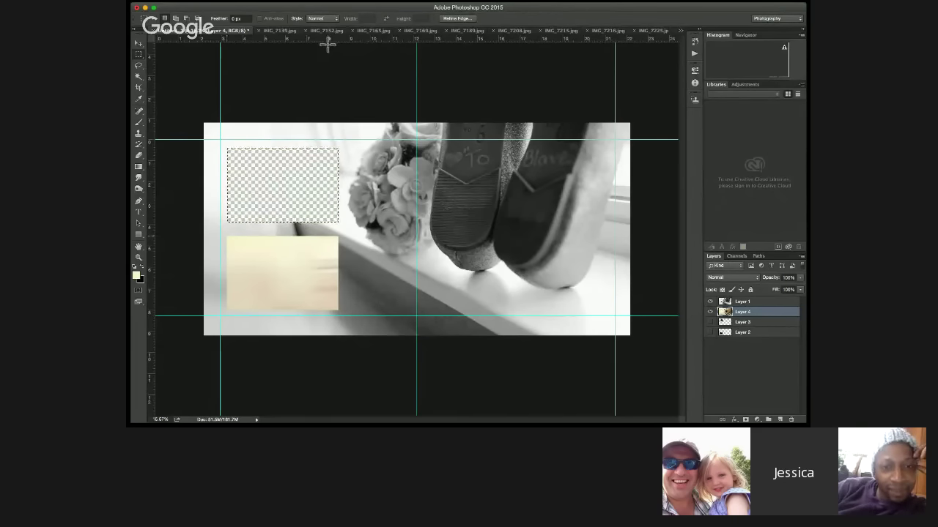
left_click_drag(227, 237, 338, 310)
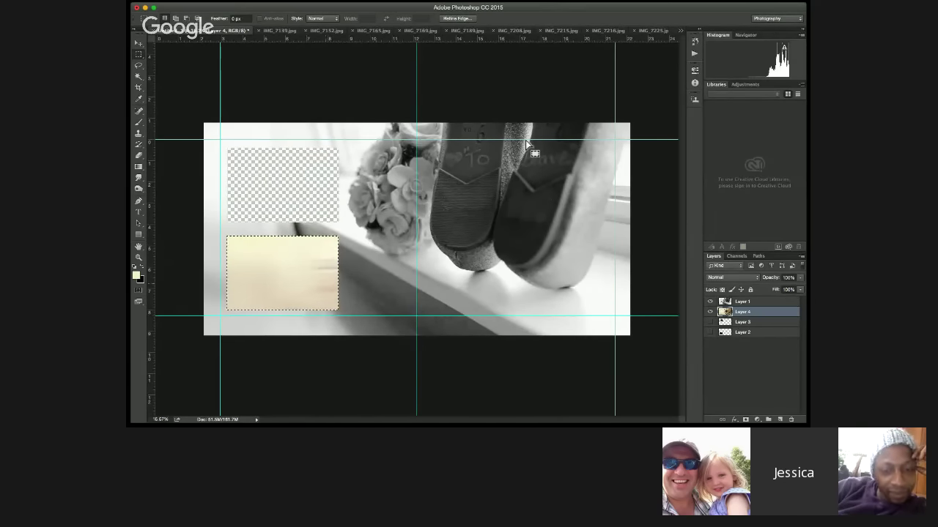
key("ctrl+d")
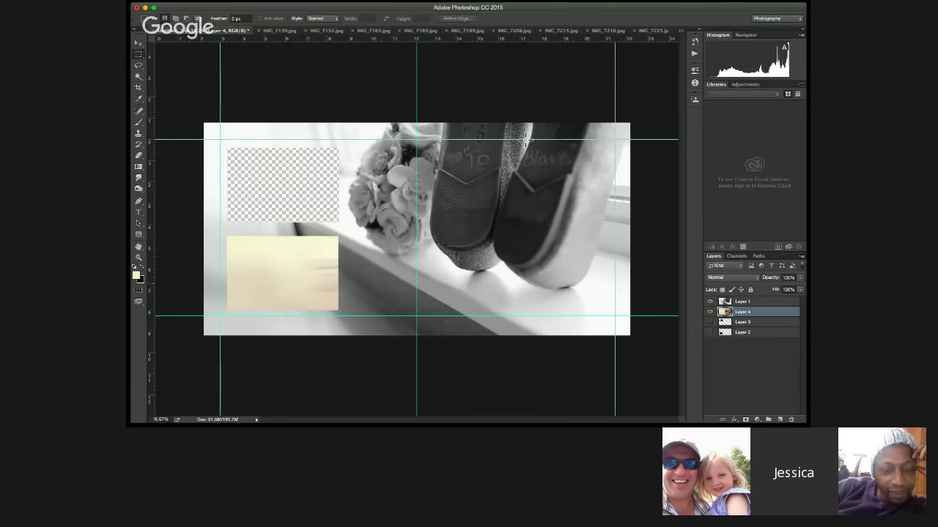
key("w")
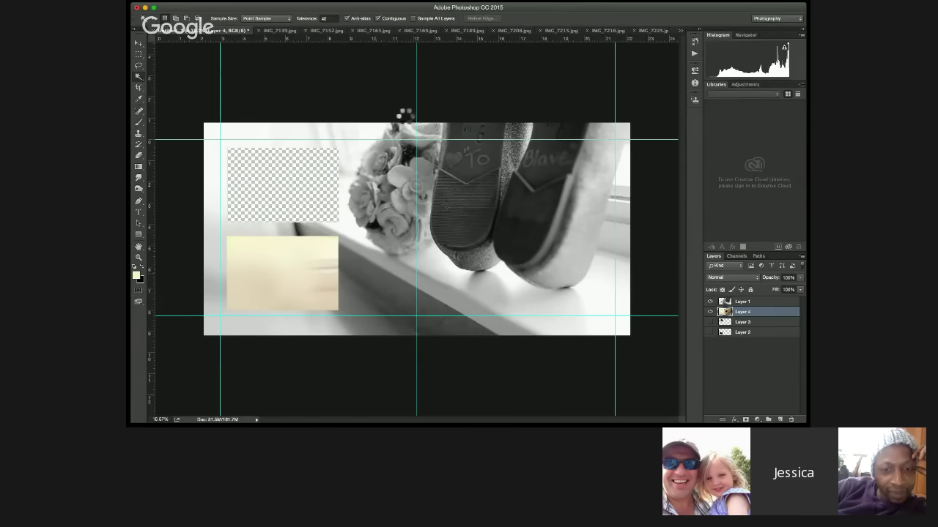
left_click(407, 132)
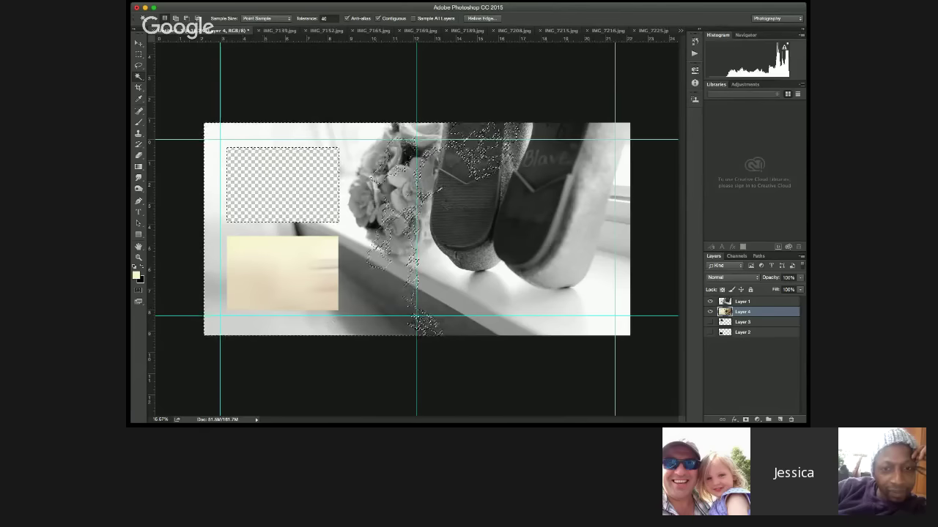
key("ctrl+d")
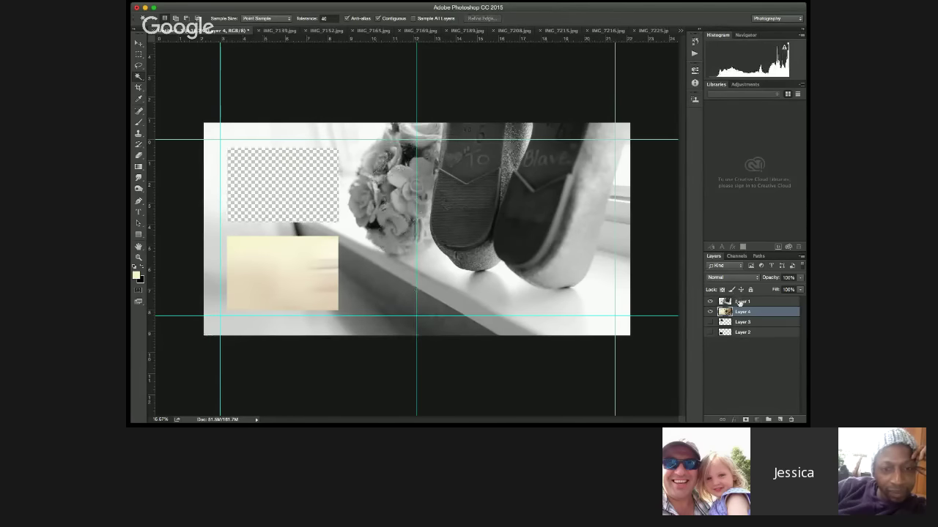
Step: Delete the lower opening from Layer 4 using a Magic Wand selection of the cut-out made on Layer 1, and remove Layer 1
left_click(740, 305)
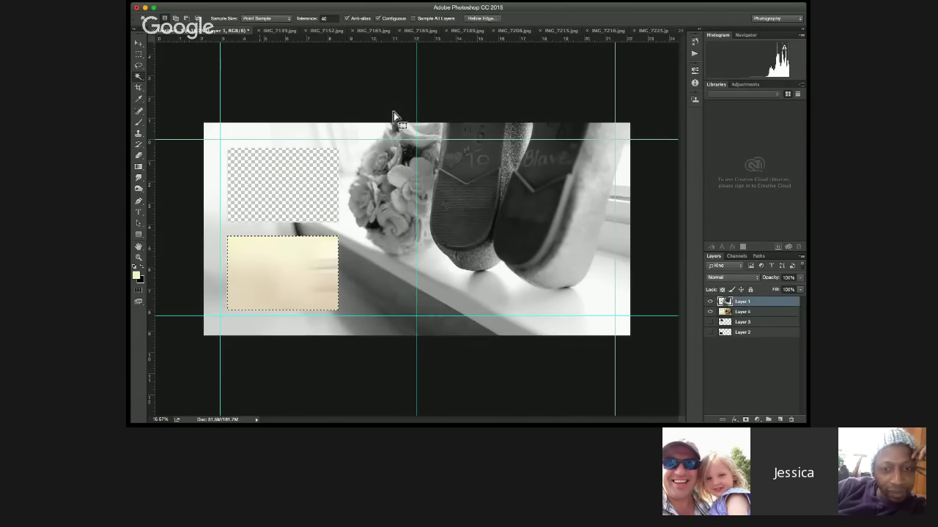
left_click(741, 314)
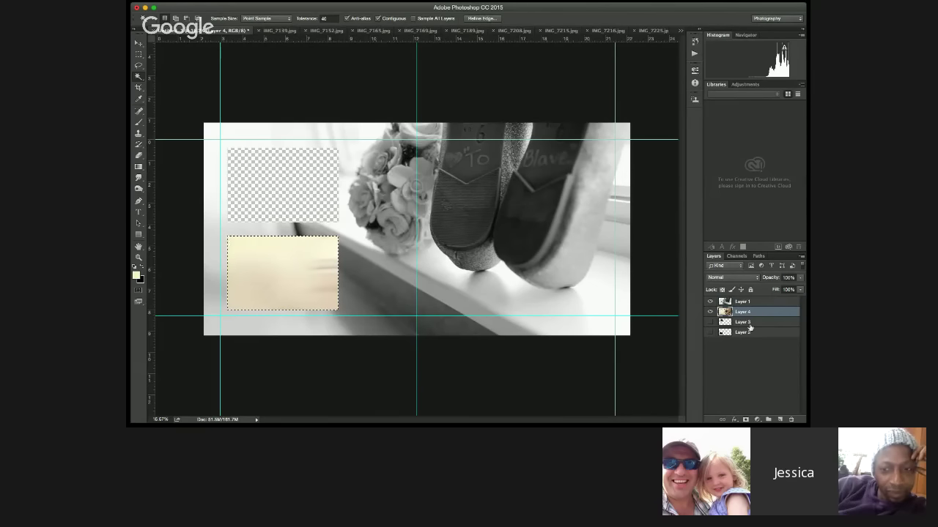
key("Delete")
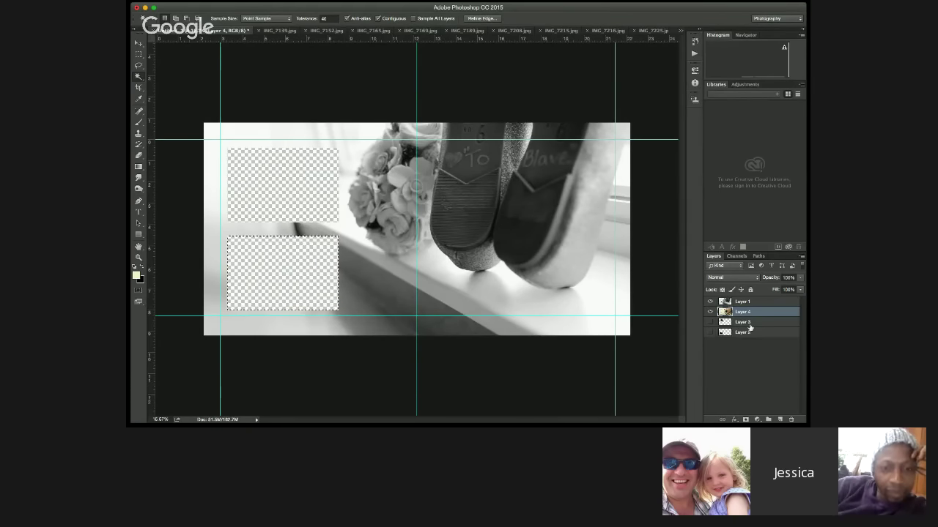
key("super+d")
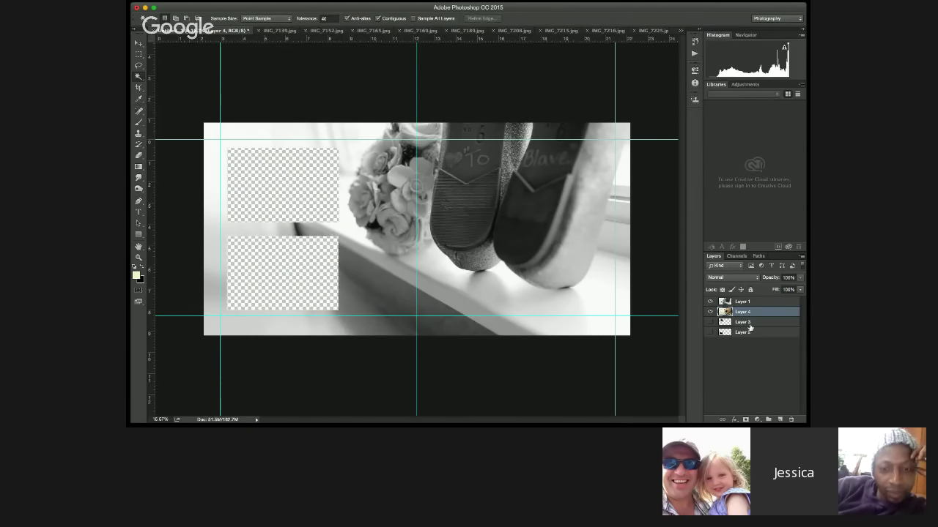
left_click(740, 304)
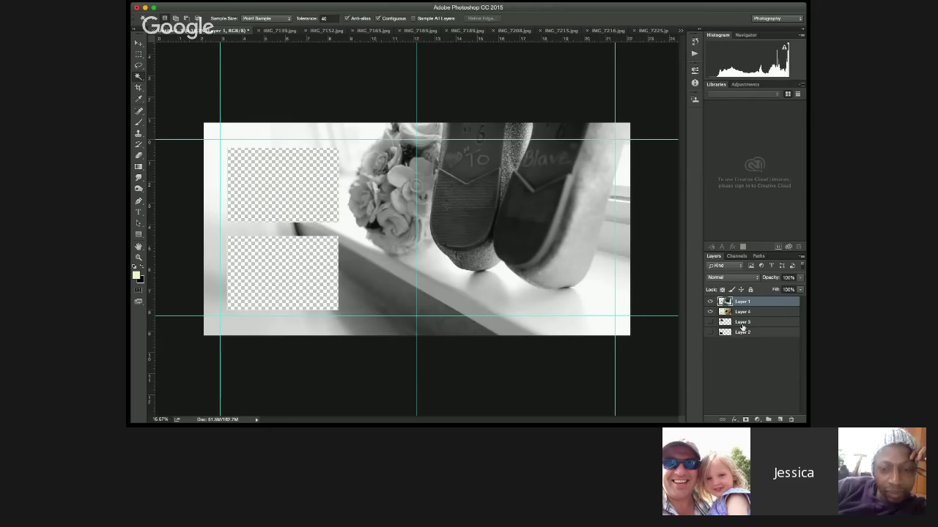
key("Delete")
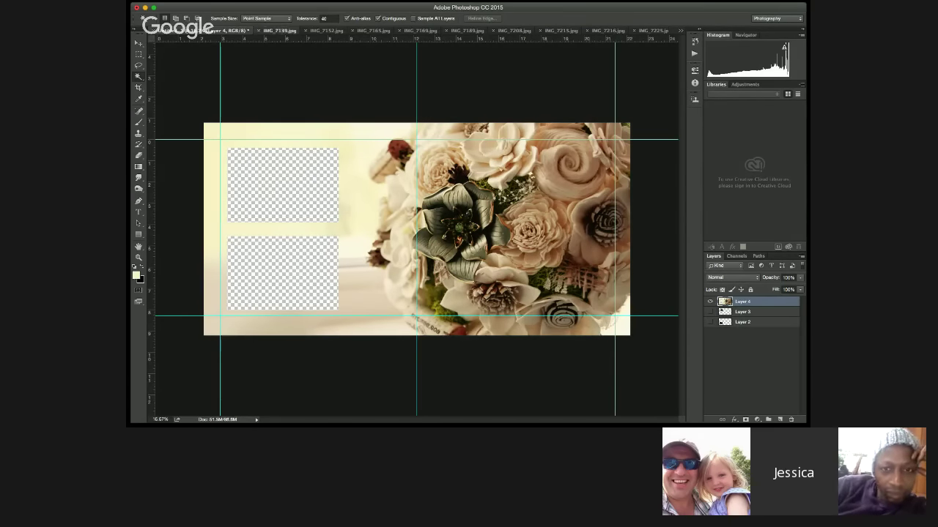
Step: Copy the entire flask photo IMG_7189.jpg and paste it into the album spread directly above Layer 3
left_click(280, 31)
left_click(443, 31)
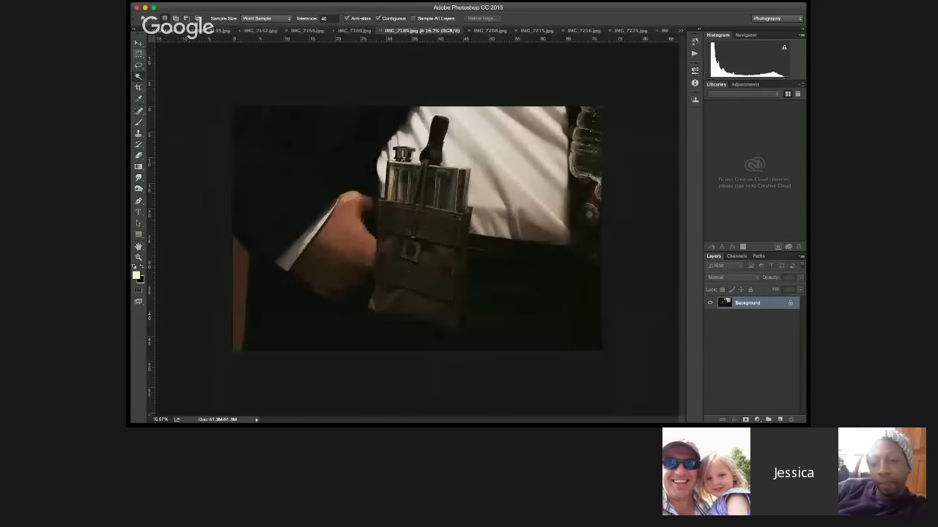
key("m")
key("super+a")
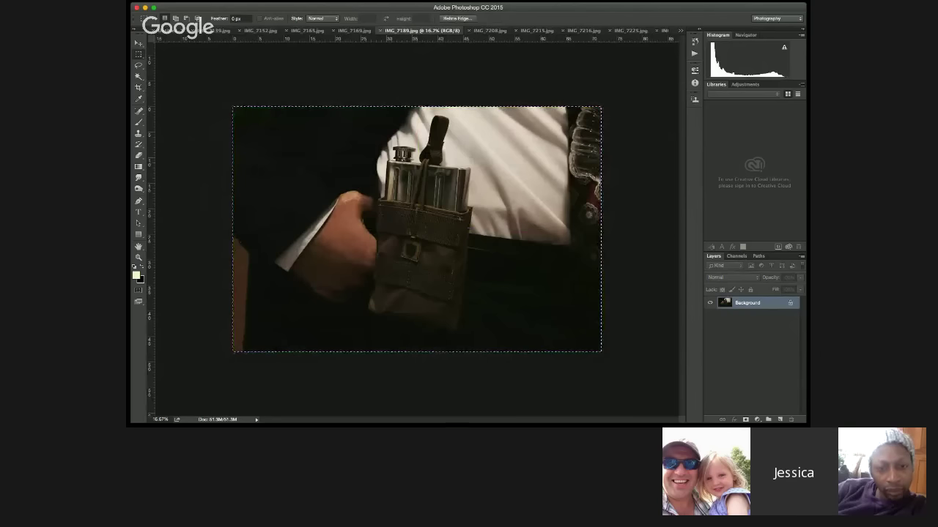
left_click(171, 31)
left_click(740, 312)
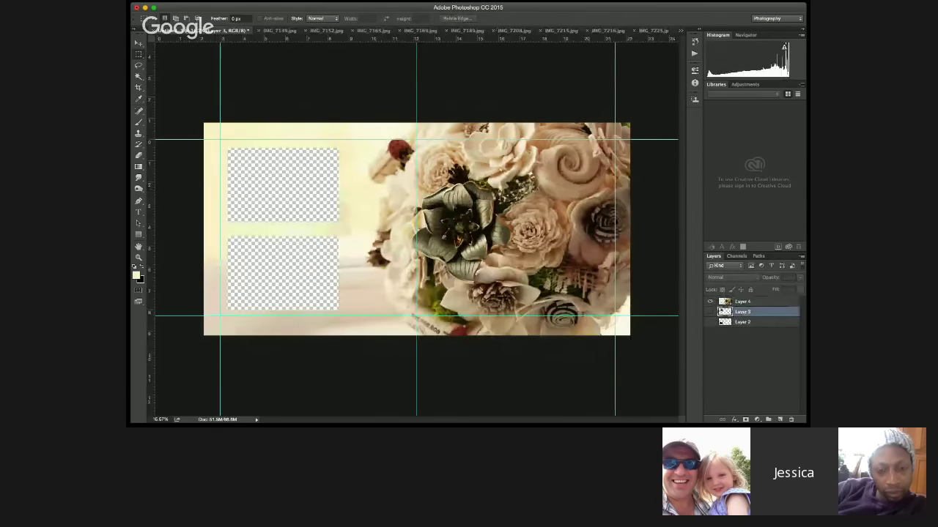
key("ctrl+v")
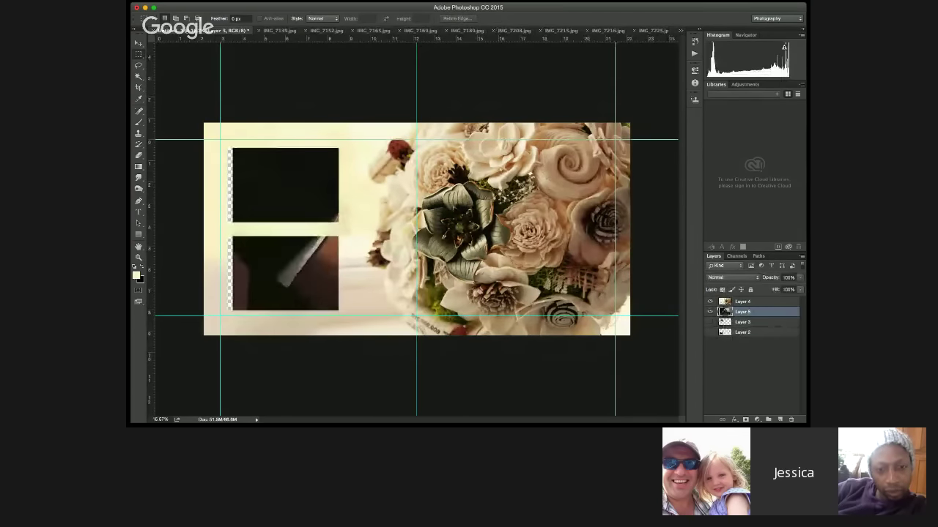
Step: Scale the pasted flask photo down proportionally and position it behind the upper opening so it fills the whole cut-out
key("ctrl+t")
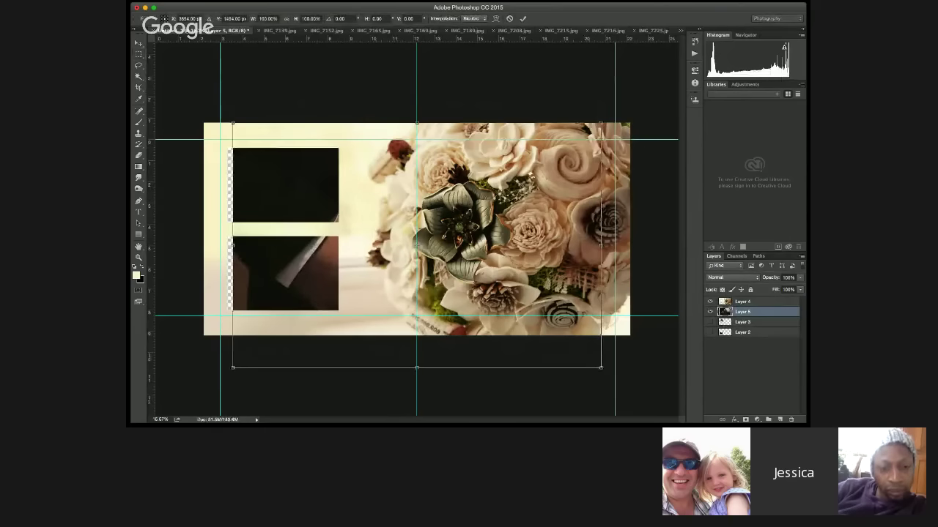
left_click_drag(232, 123, 397, 245)
left_click_drag(499, 313, 292, 179)
left_click_drag(190, 110, 260, 156)
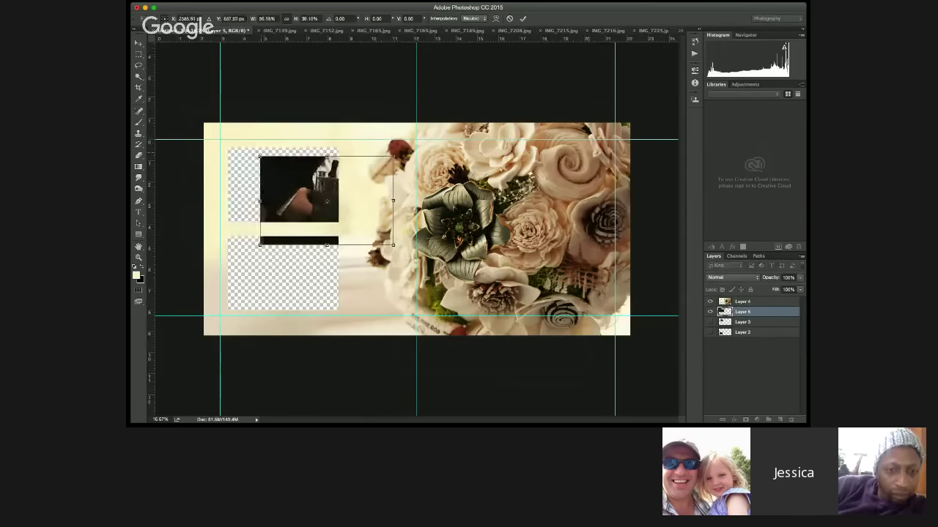
left_click_drag(308, 205, 263, 189)
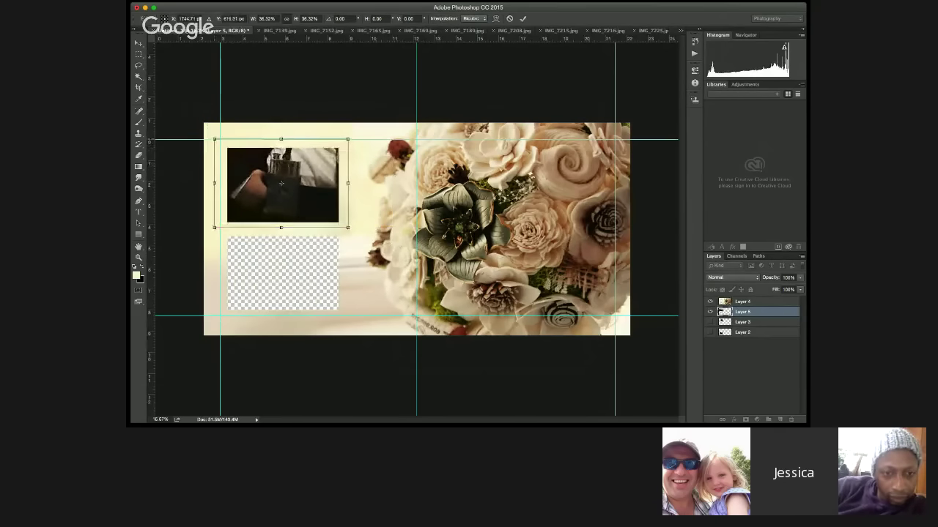
left_click_drag(215, 140, 227, 147)
key("Return")
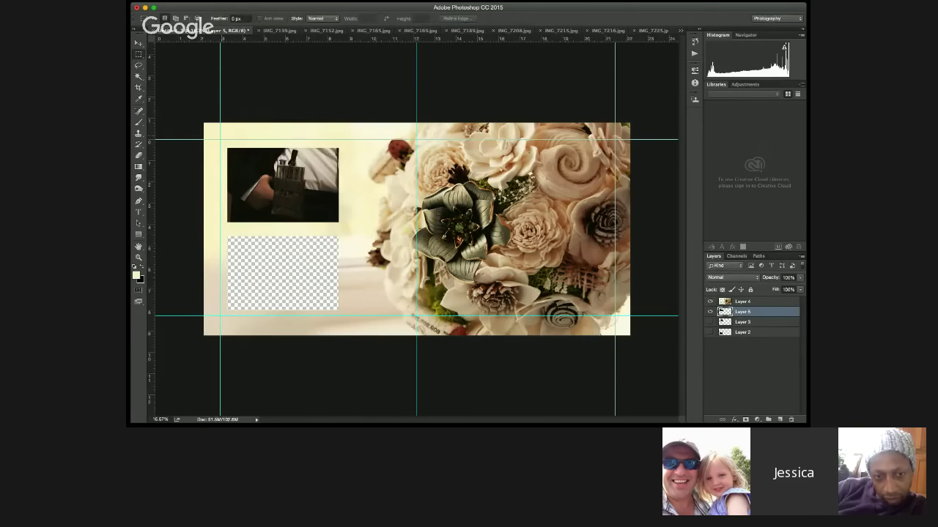
Step: Hide and show the bouquet background in Layer 4 to examine how far the flask photo extends beyond its opening
left_click(709, 301)
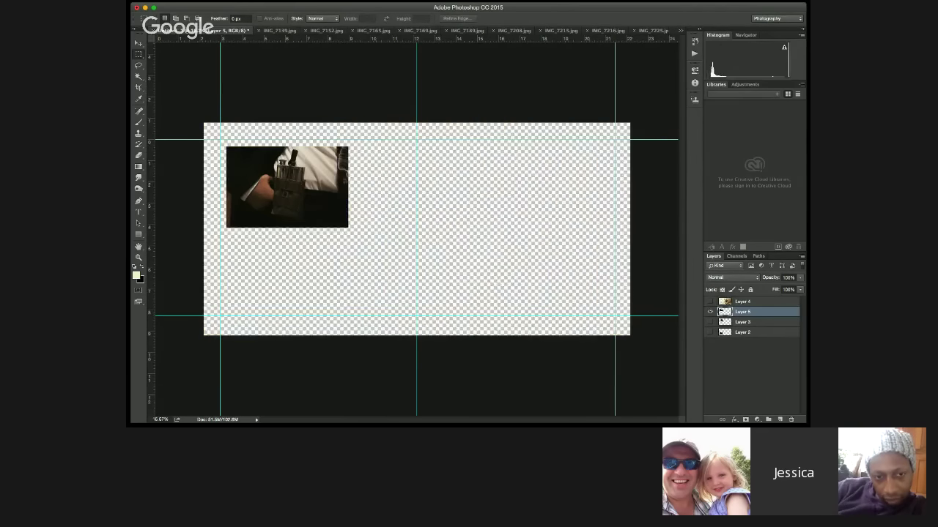
left_click(709, 301)
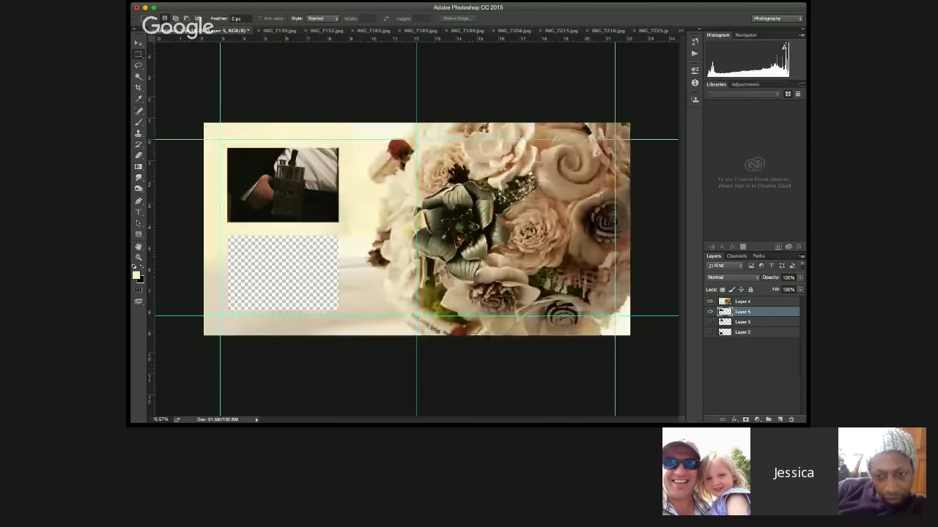
left_click(709, 301)
left_click(710, 301)
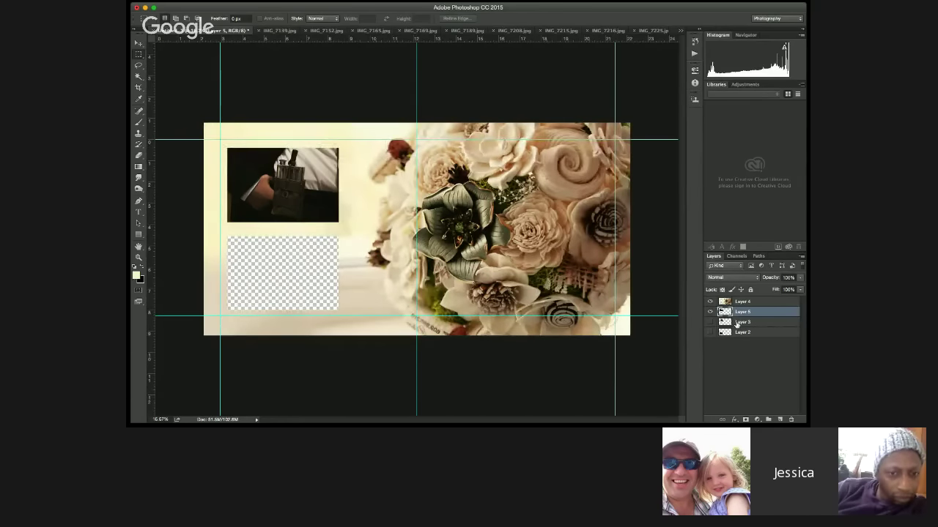
Step: Undo the flask photo, the openings cut in Layer 4 and the bouquet background, back to the shoes background in Layer 1
key("super+alt+z")
key("super+alt+z")
key("super+alt+z")
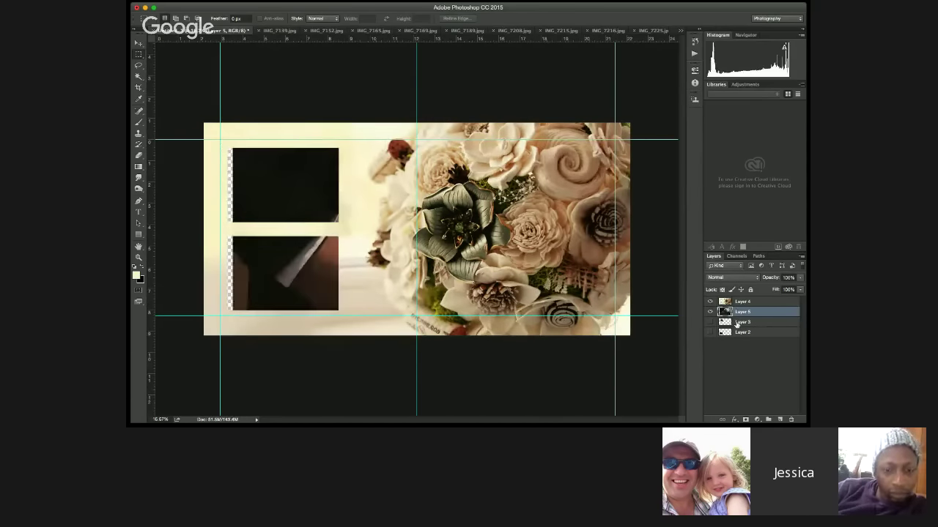
key("super+alt+z")
key("super+alt+z")
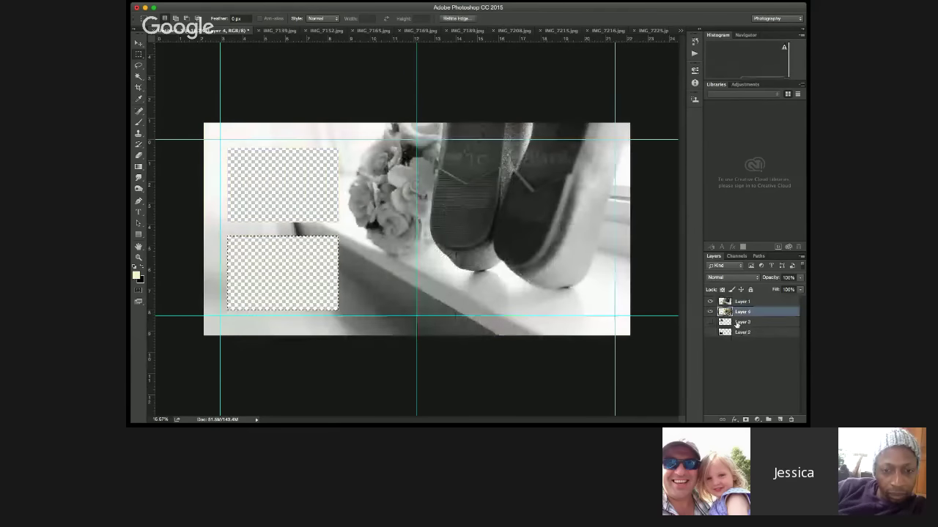
key("super+alt+z")
key("super+alt+z")
key("super+alt+z")
key("super+alt+z")
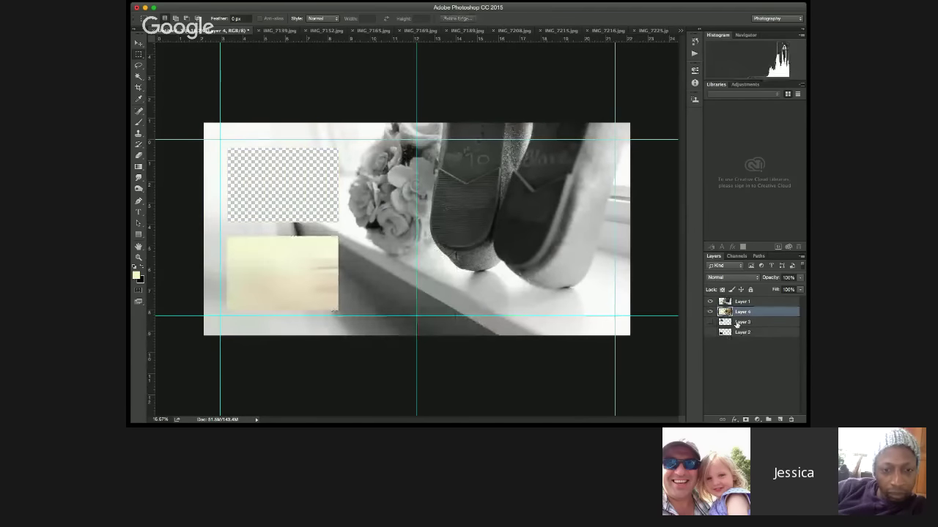
key("ctrl+alt+z")
key("ctrl+alt+z")
key("ctrl+alt+z")
key("ctrl+alt+z")
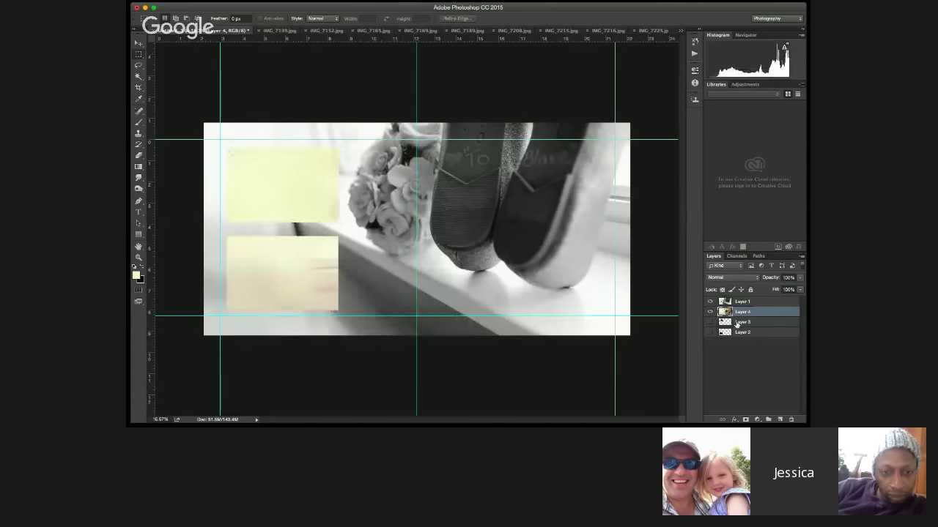
key("ctrl+alt+z")
key("ctrl+alt+z")
key("ctrl+alt+z")
key("ctrl+alt+z")
key("ctrl+alt+z")
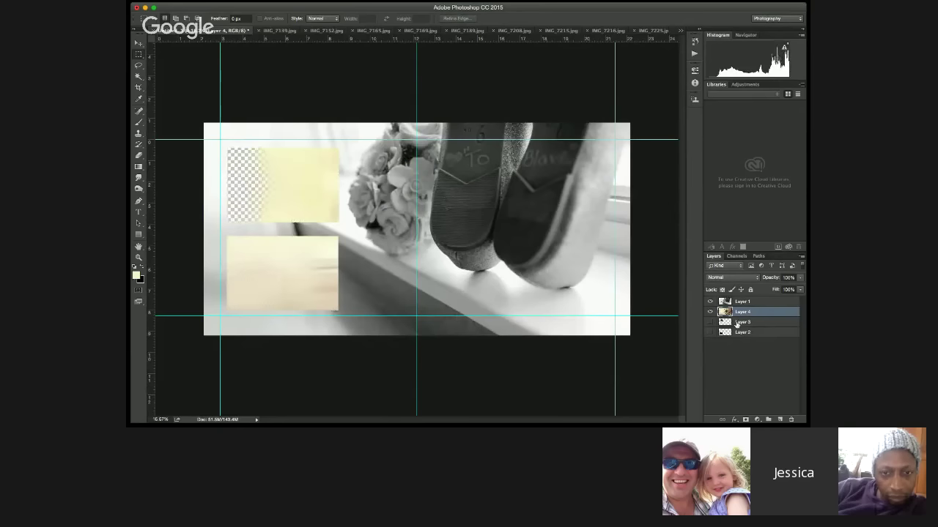
key("ctrl+alt+z")
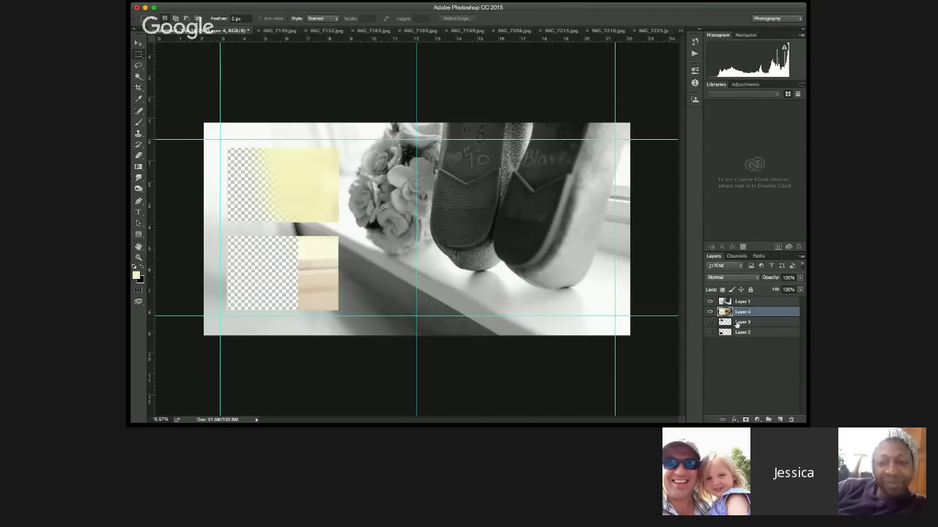
key("ctrl+alt+z")
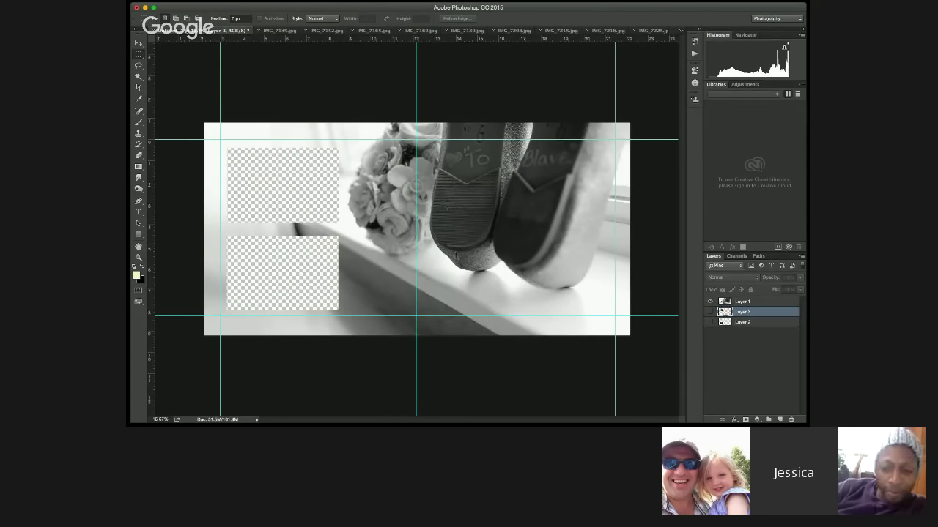
Step: Make Layer 3 and Layer 2 visible again and nudge the lower photo in Layer 2 behind its opening
left_click(709, 311)
left_click(709, 321)
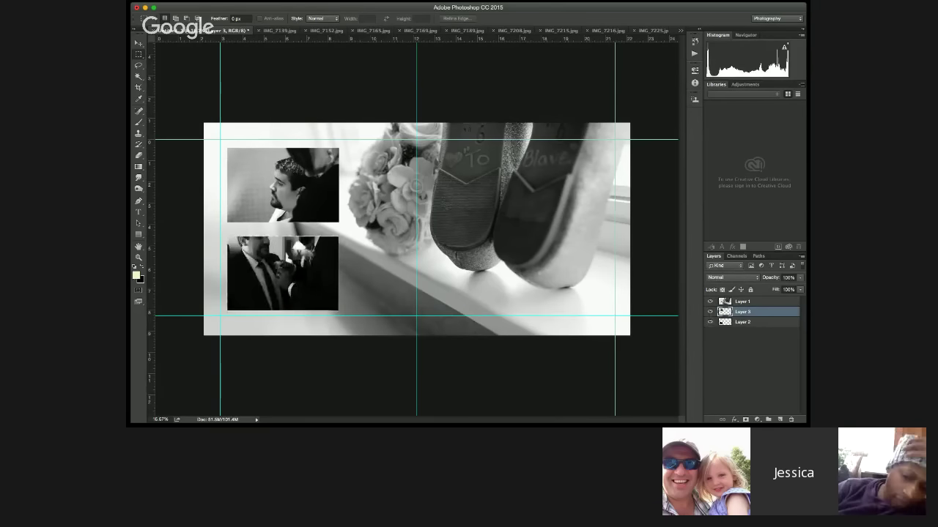
left_click(743, 323)
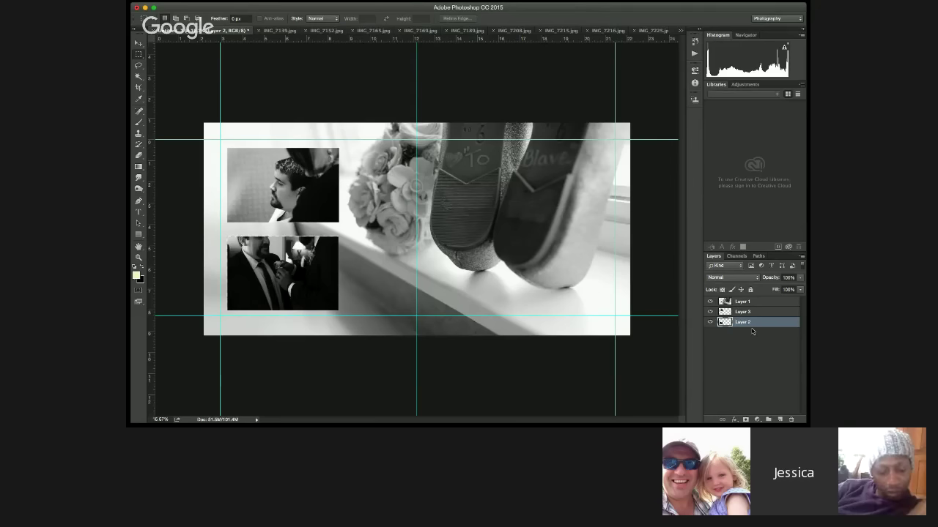
key("v")
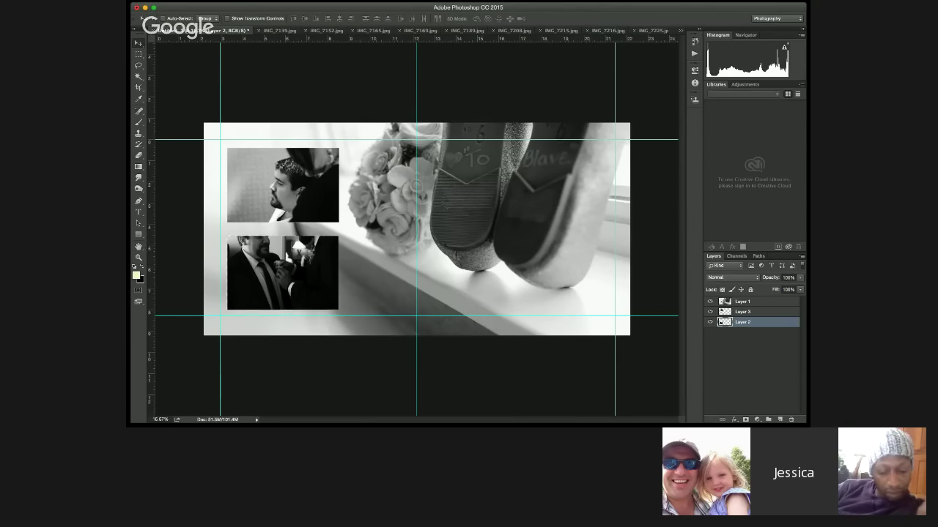
key("Left")
key("Right")
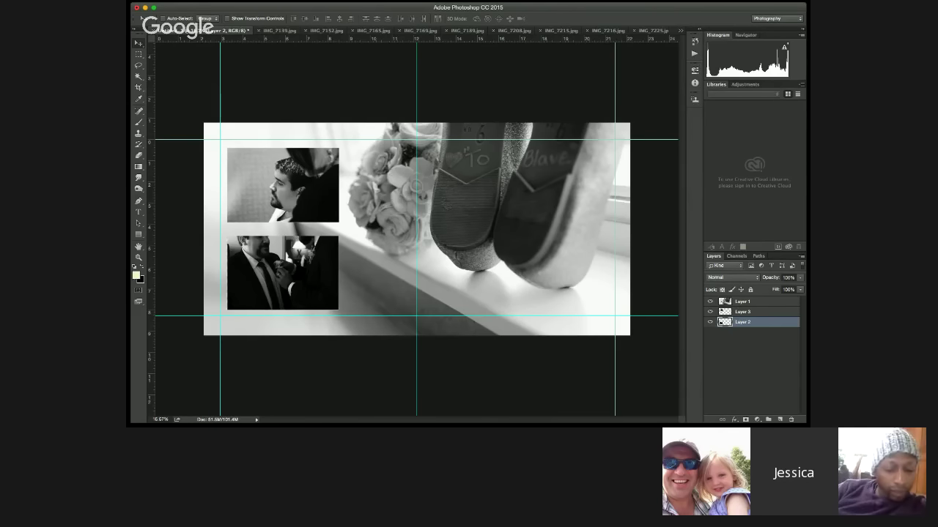
Step: Scale the photos in Layers 2 and 3 up together proportionally to about 103% and position them behind both openings
left_click(741, 313, "shift")
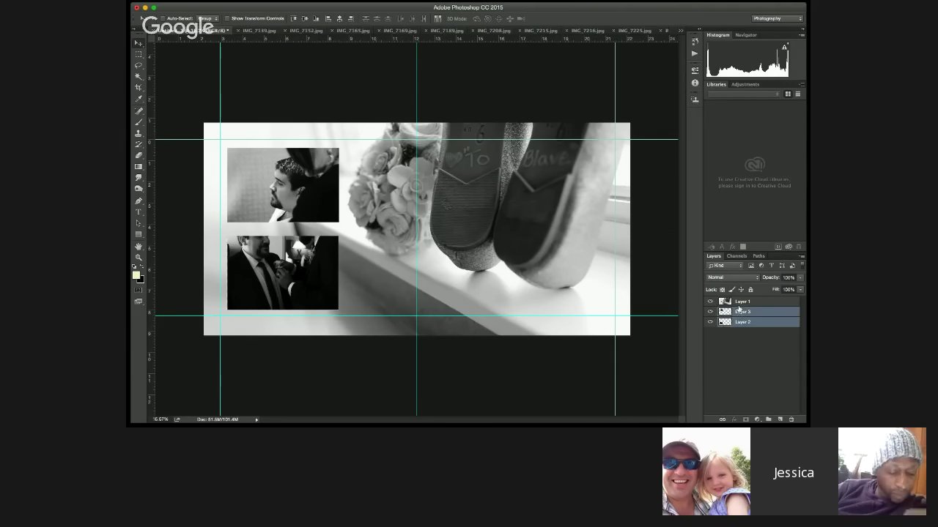
key("ctrl+t")
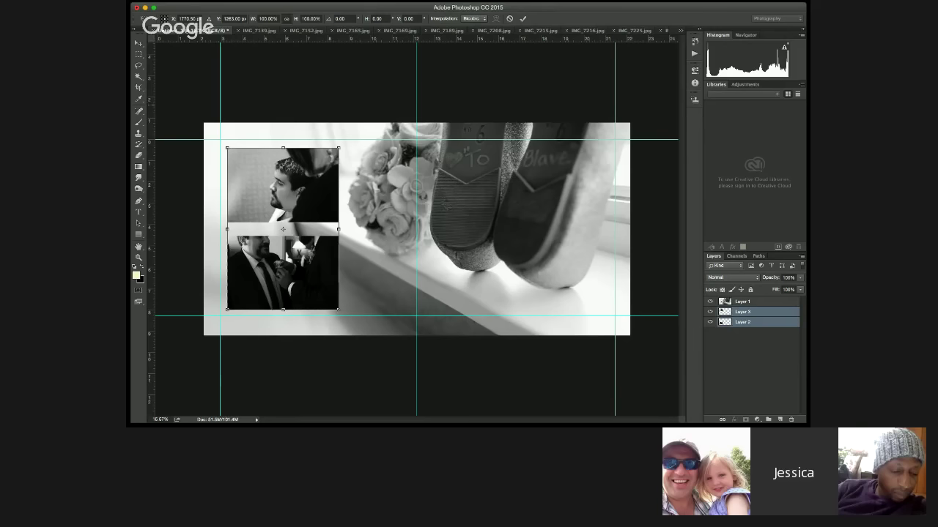
left_click_drag(227, 309, 224, 316)
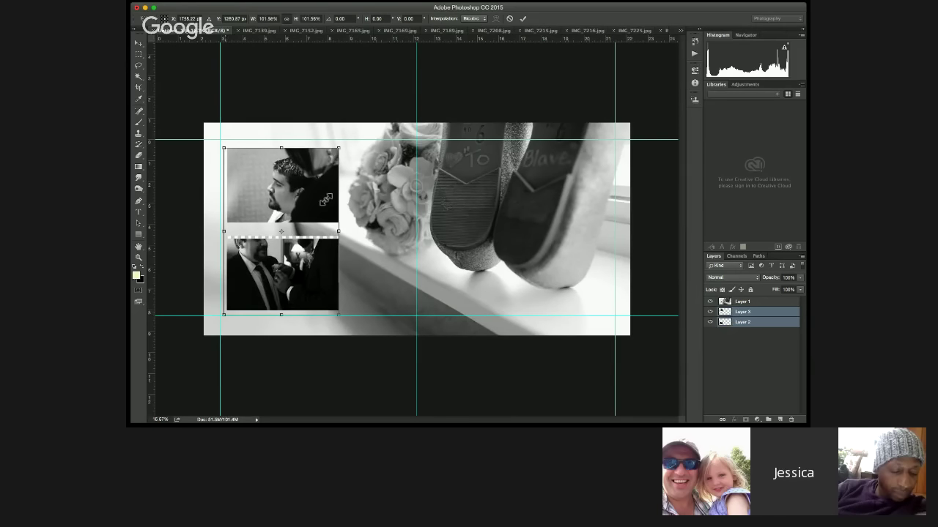
left_click_drag(256, 256, 258, 249)
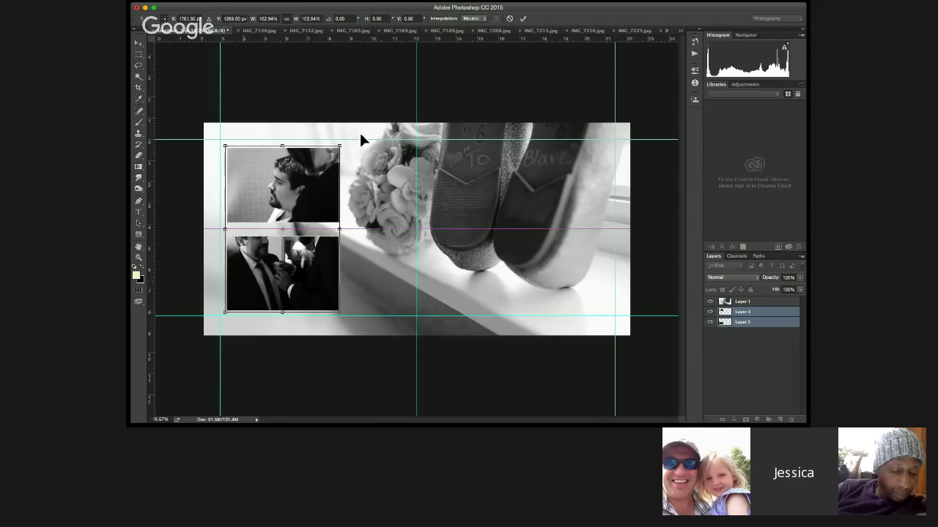
left_click_drag(362, 139, 347, 125)
key("Return")
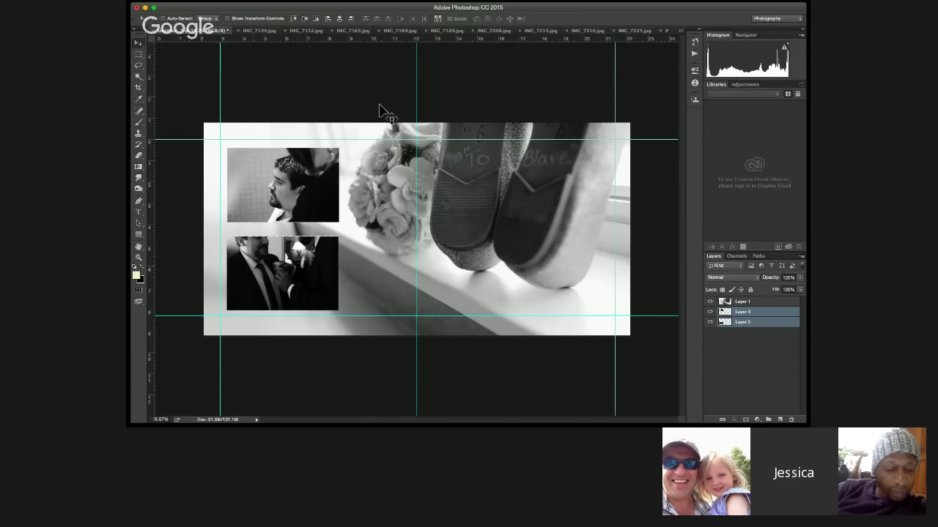
Step: Examine up close how the Layer 2 and Layer 3 photos meet the edges of the two openings
left_click(728, 323)
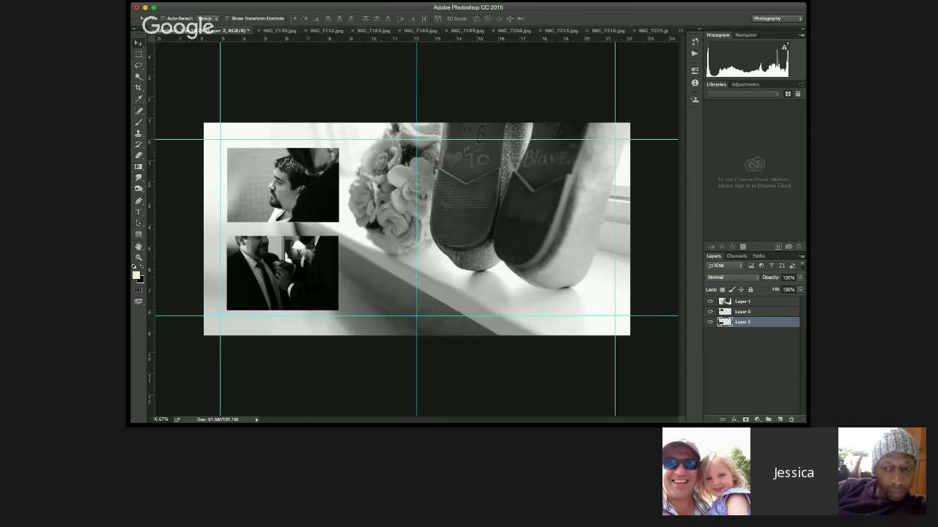
left_click(741, 313)
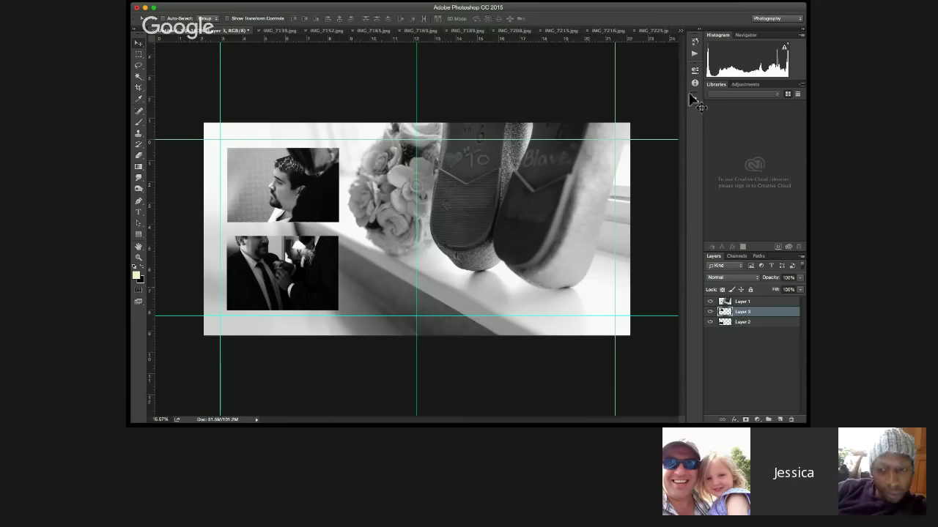
scroll(251, 211, "up", 8)
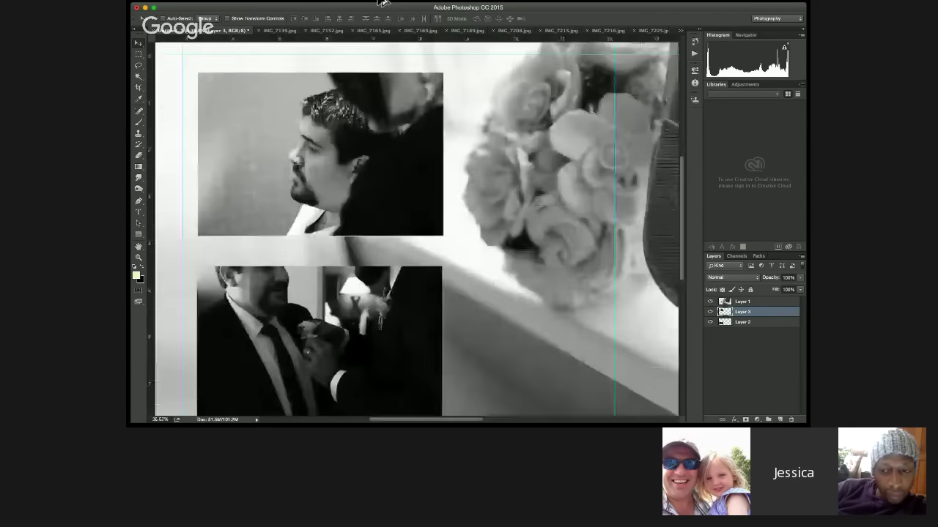
scroll(266, 215, "down", 2)
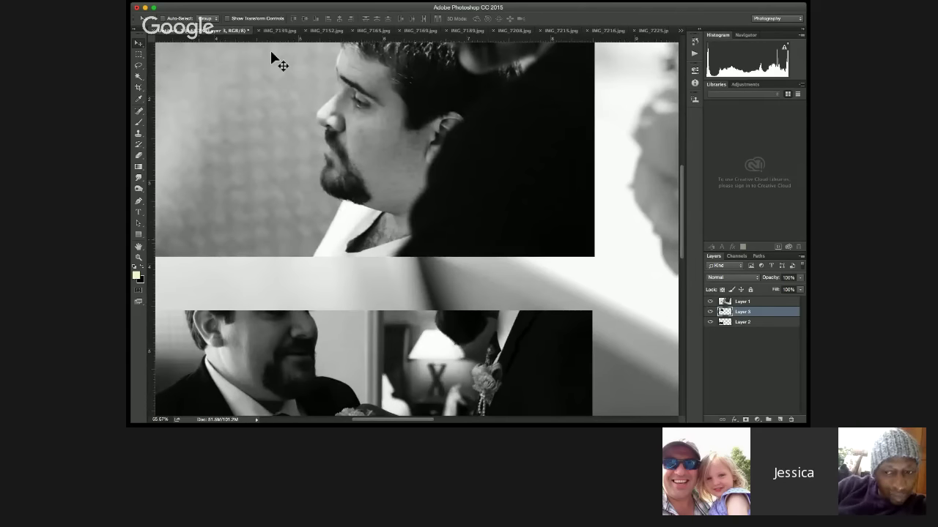
key("super+0")
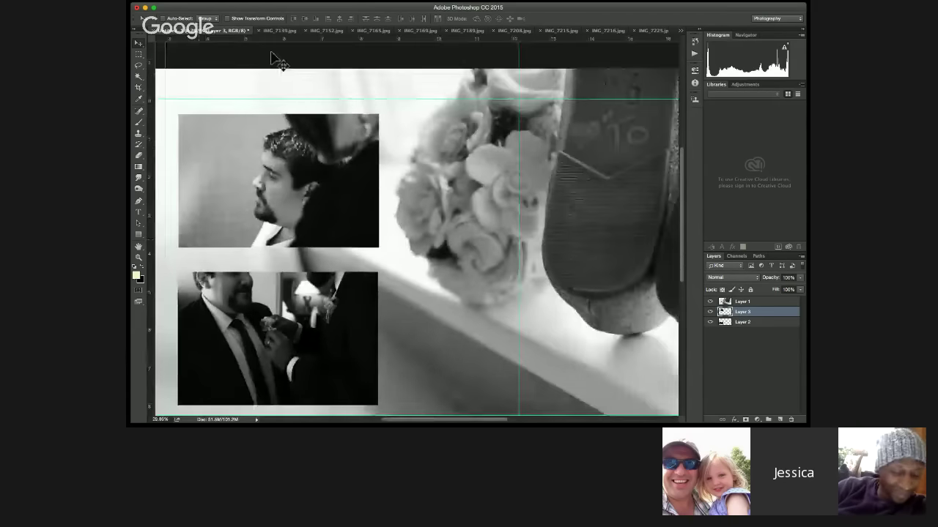
key("super+0")
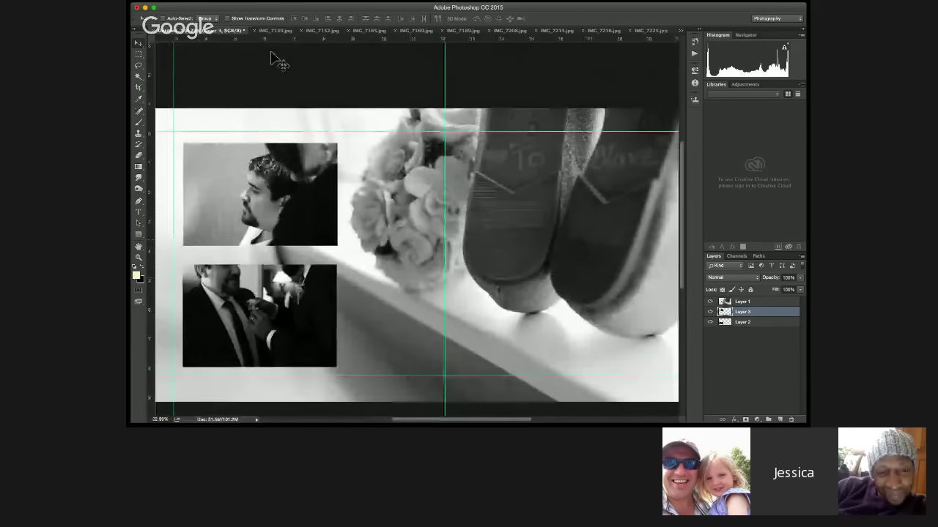
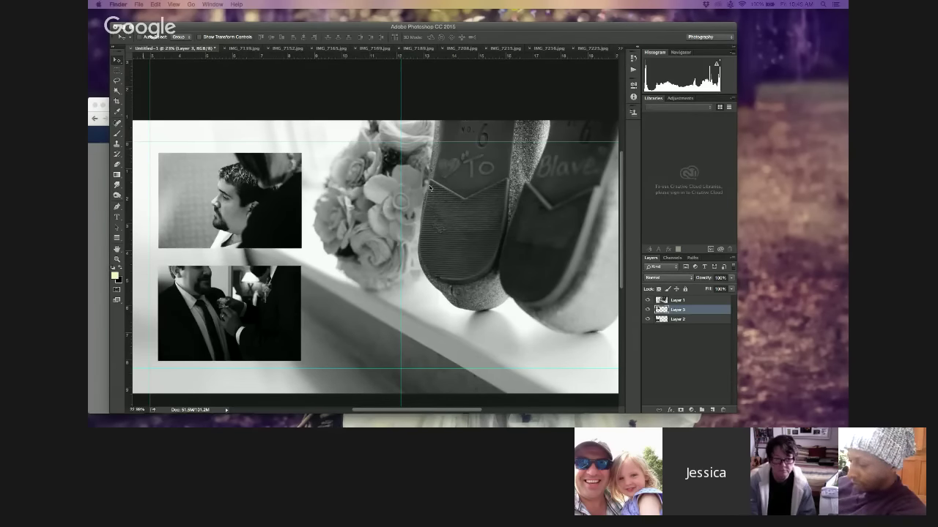
Step: Look through the open photos between IMG_7139.jpg and IMG_7215.jpg to compare candidates for the spread, ending on the flask photo IMG_7189.jpg
left_click(245, 47)
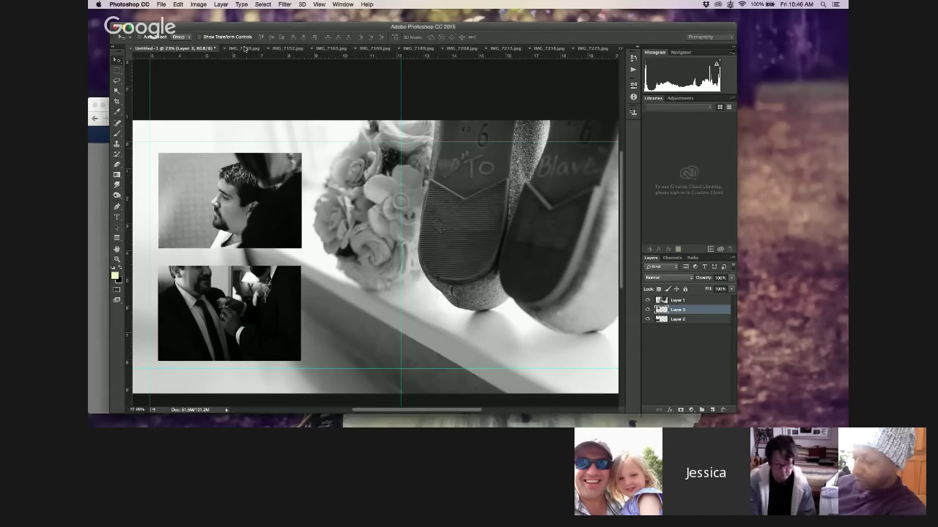
left_click(245, 48)
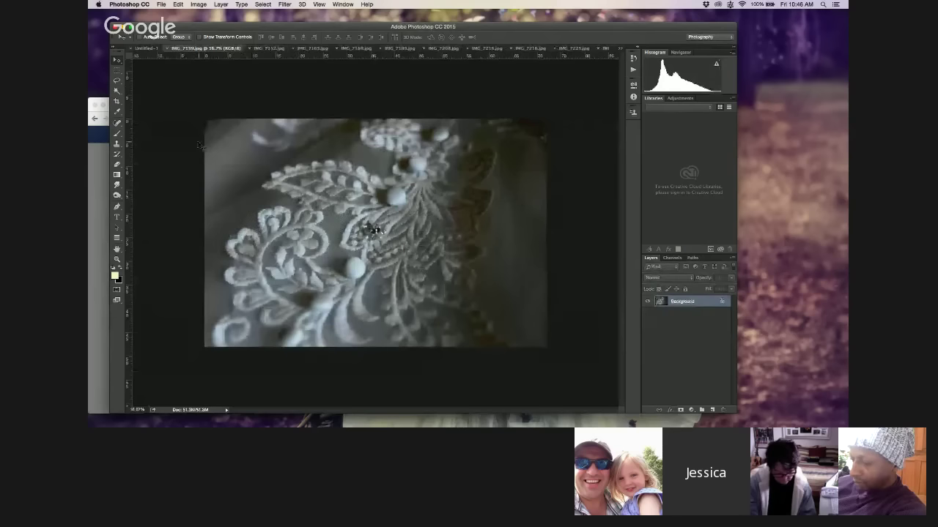
left_click(264, 50)
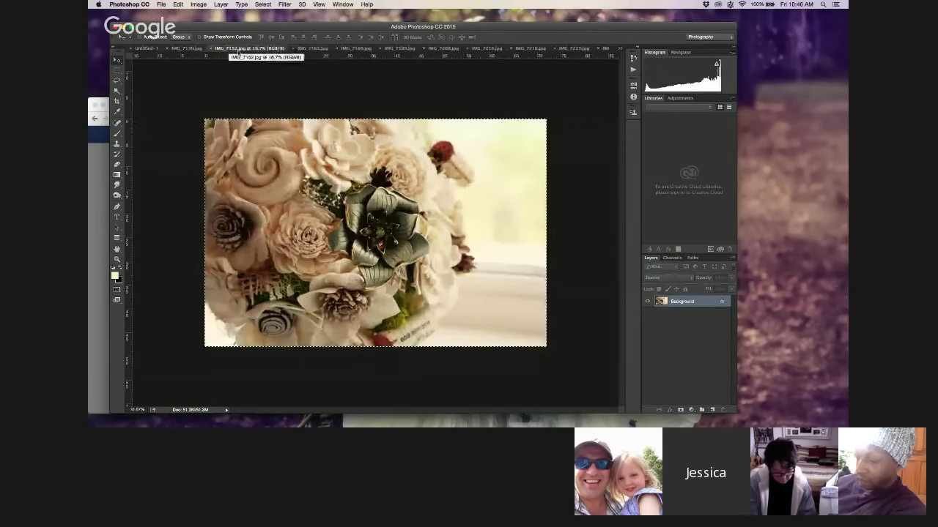
left_click(322, 49)
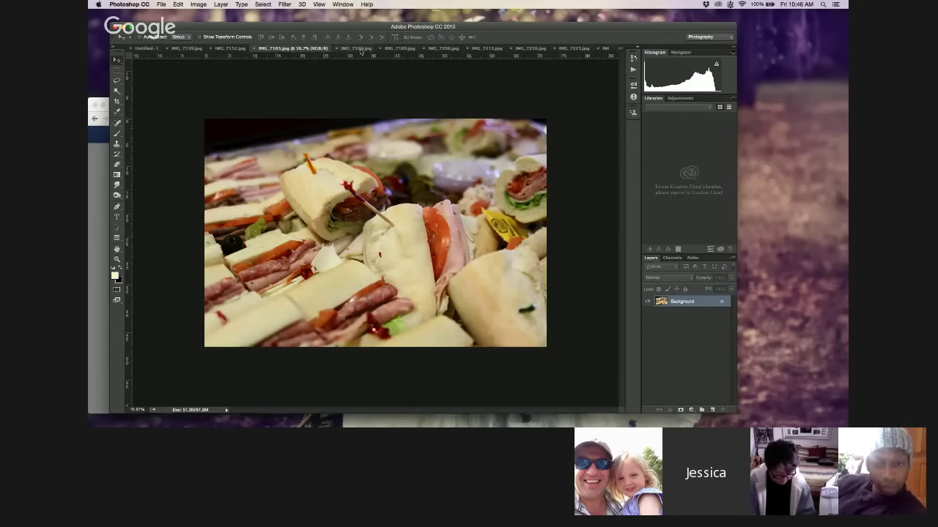
left_click(361, 50)
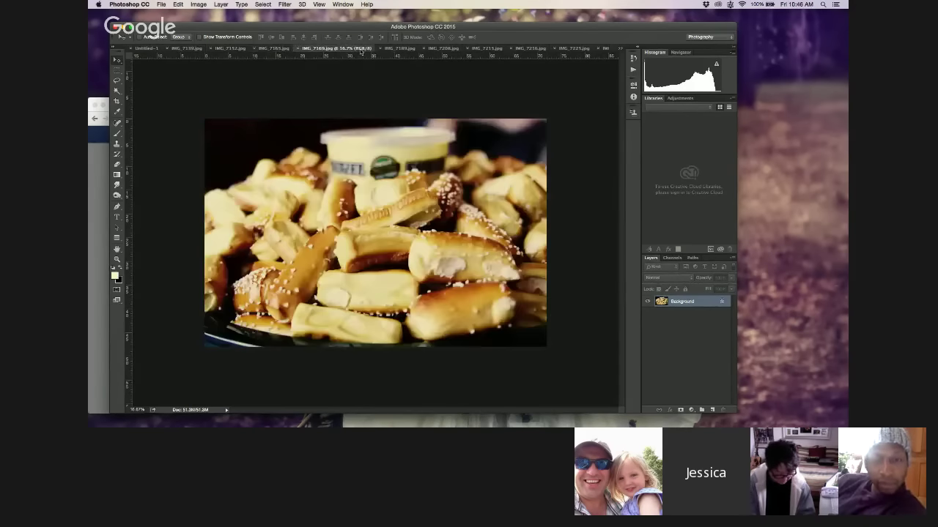
left_click(401, 50)
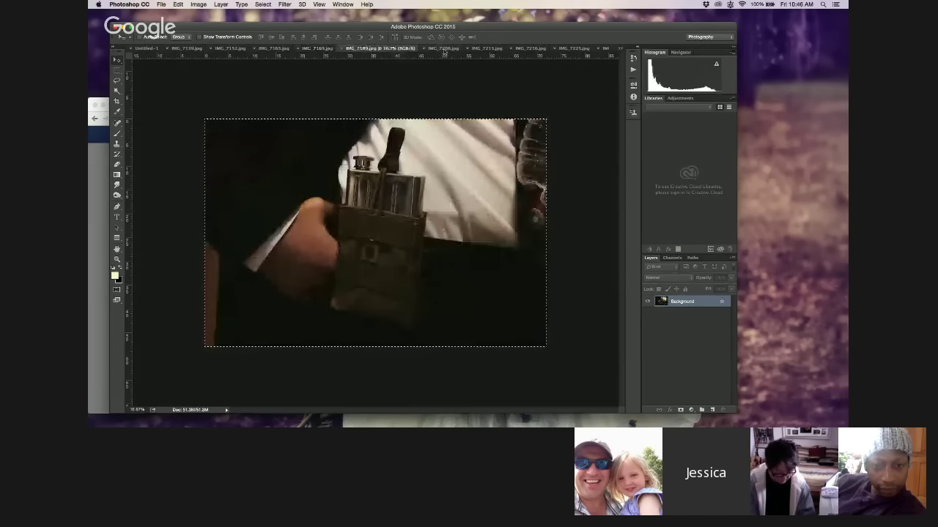
left_click(444, 49)
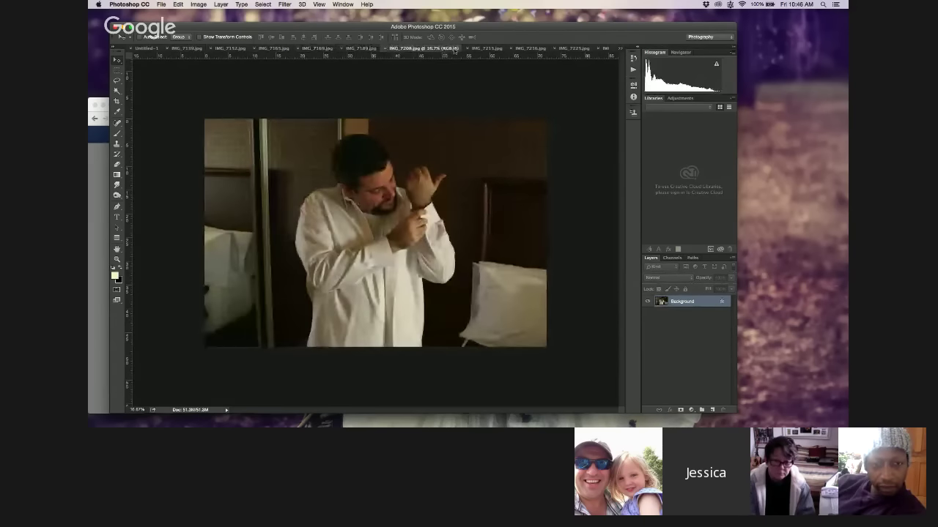
left_click(493, 49)
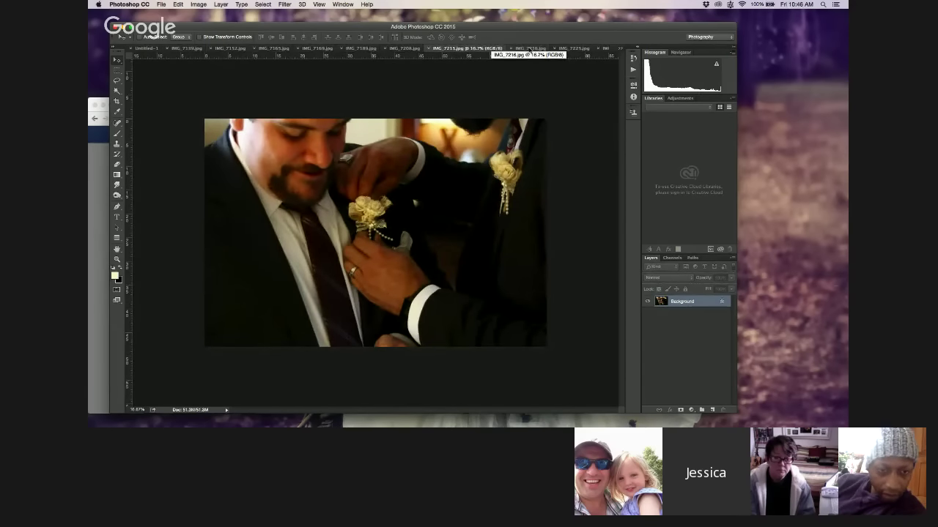
left_click(407, 49)
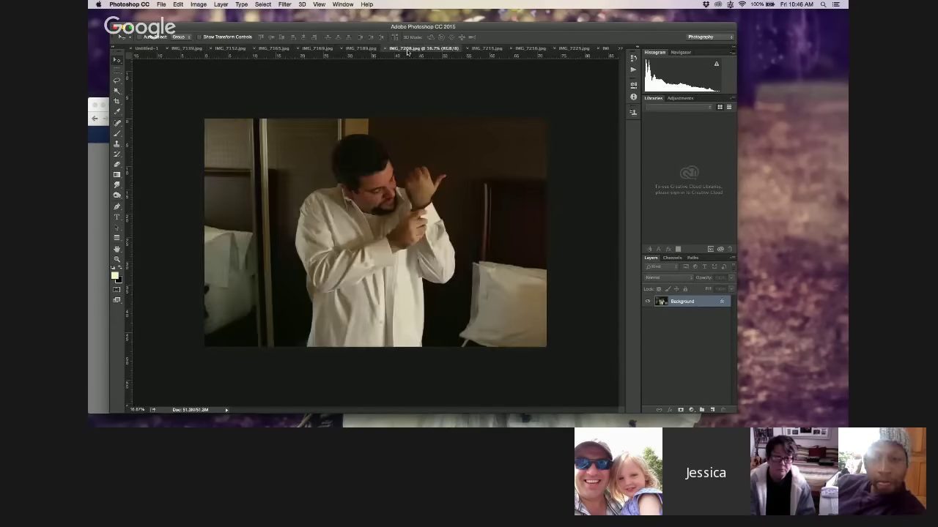
left_click(283, 50)
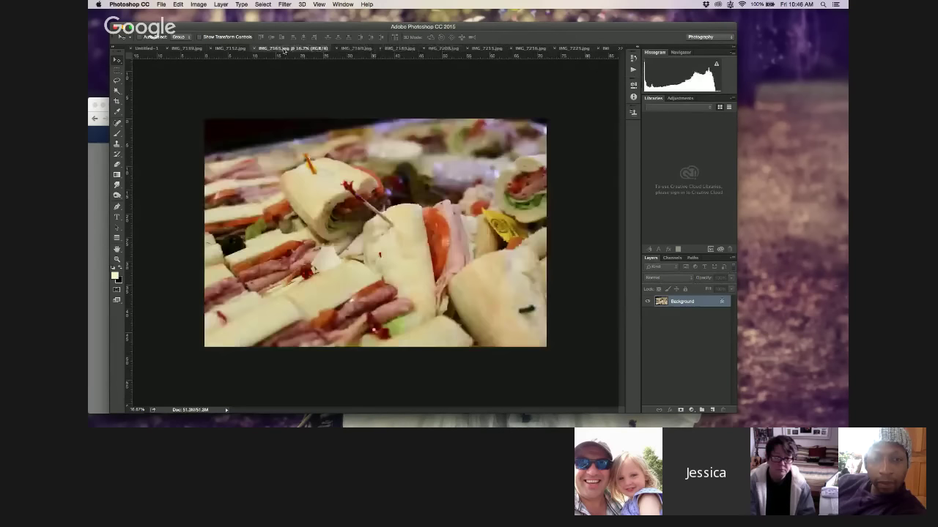
left_click(357, 50)
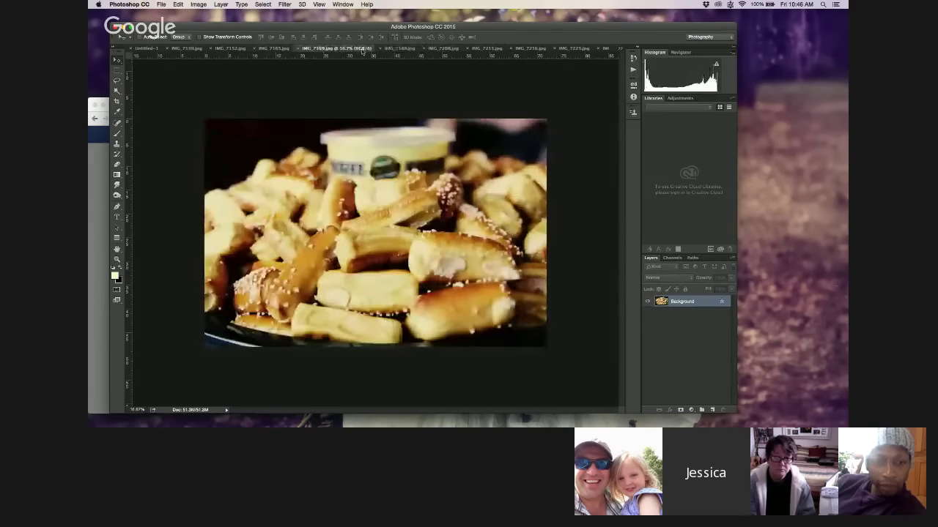
left_click(399, 49)
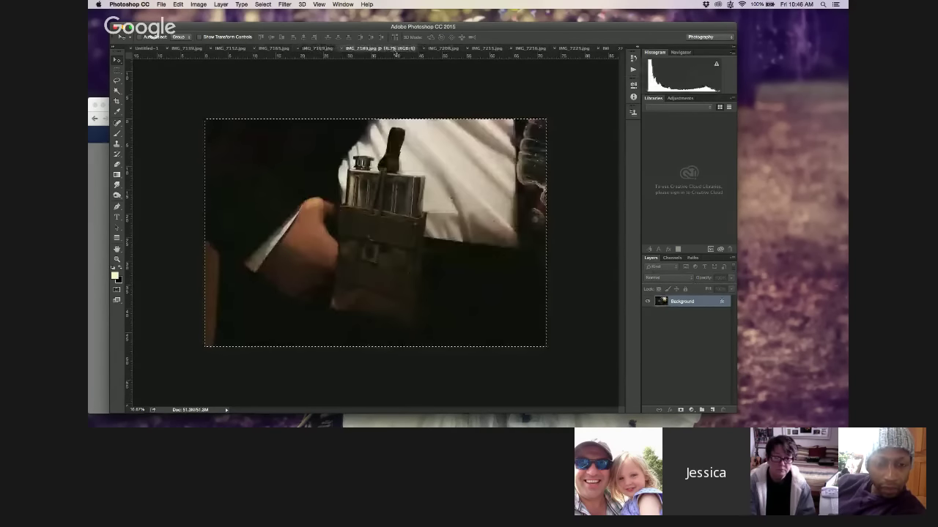
Step: Look through the open photos from IMG_7208.jpg to IMG_7260.jpg for further album candidates
left_click(447, 50)
left_click(490, 50)
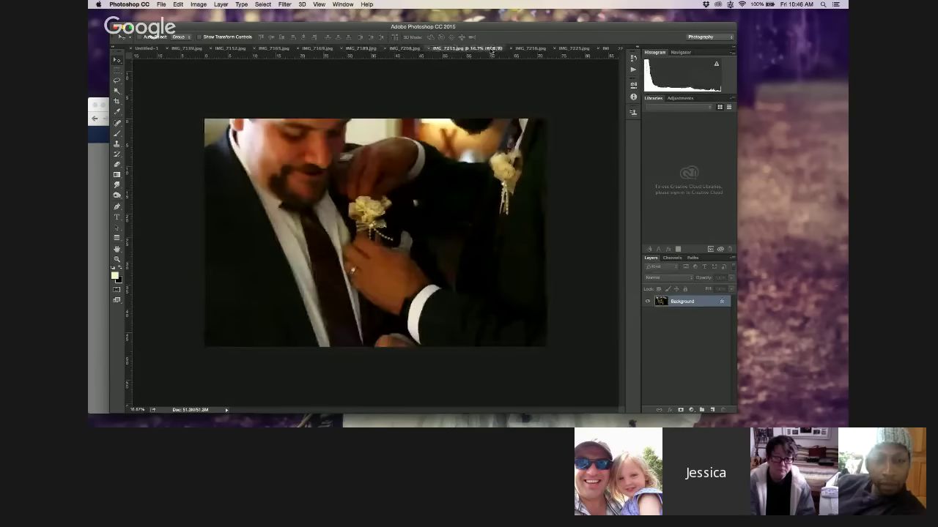
left_click(525, 49)
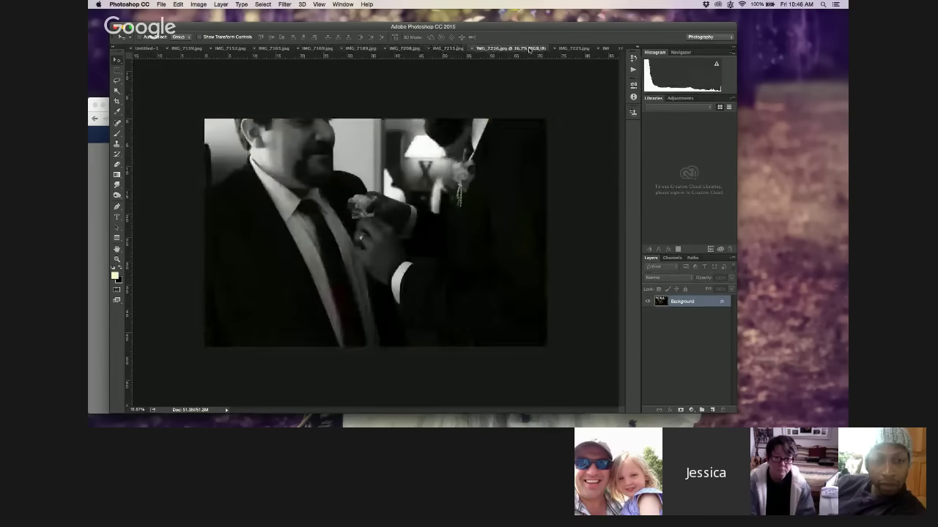
left_click(577, 49)
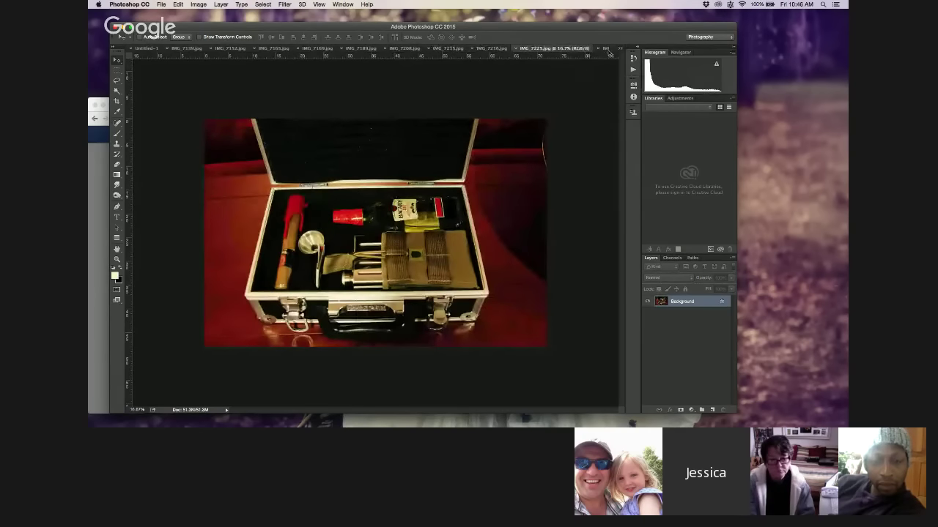
left_click(606, 49)
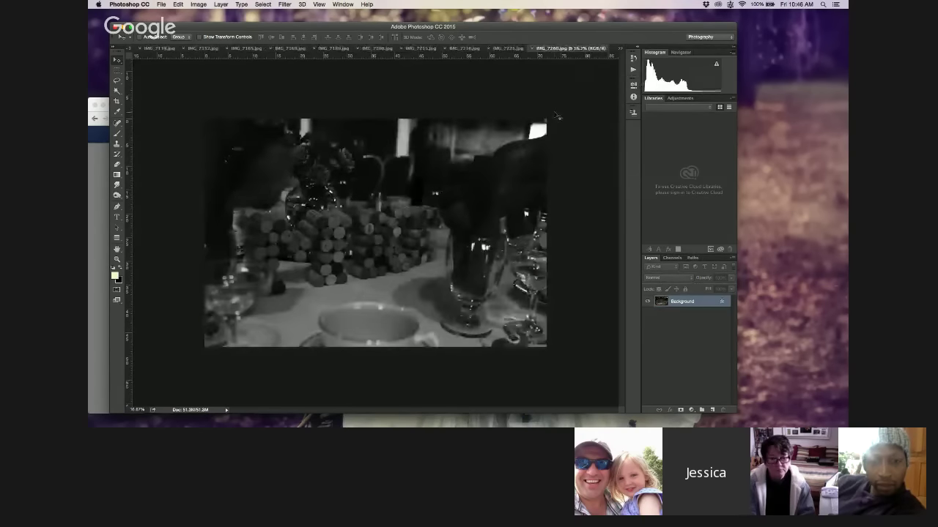
Step: Look at IMG_8820.jpg, IMG_8811.jpg, IMG_7350.jpg and IMG_7345.jpg, and return to the Untitled-1 spread
left_click(619, 49)
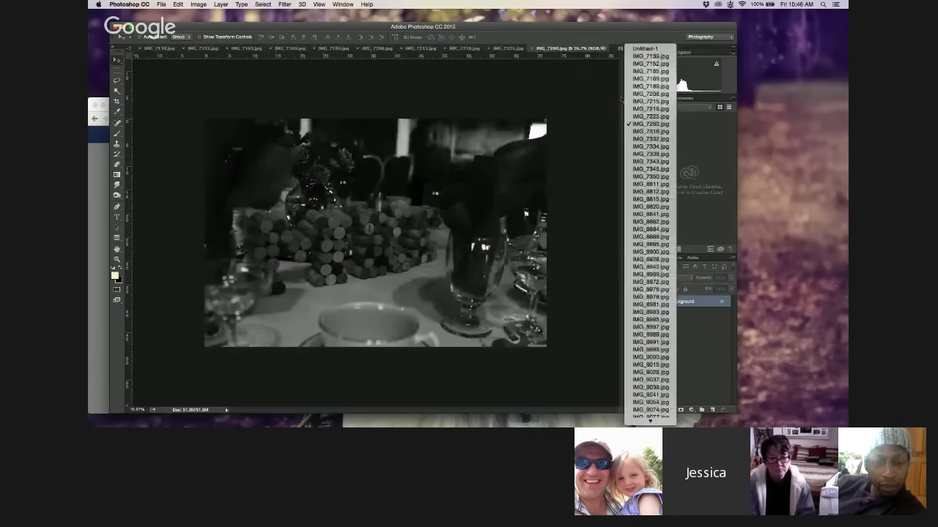
left_click(639, 208)
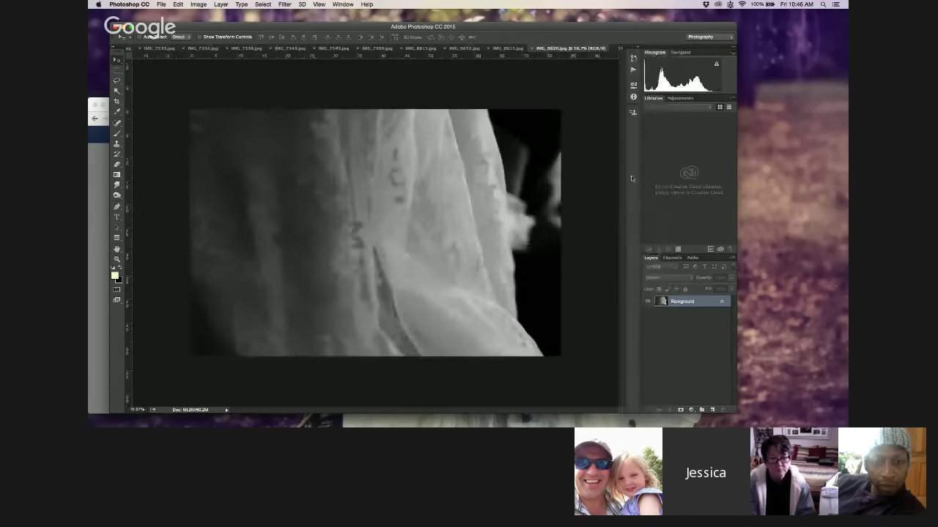
left_click(509, 49)
left_click(447, 49)
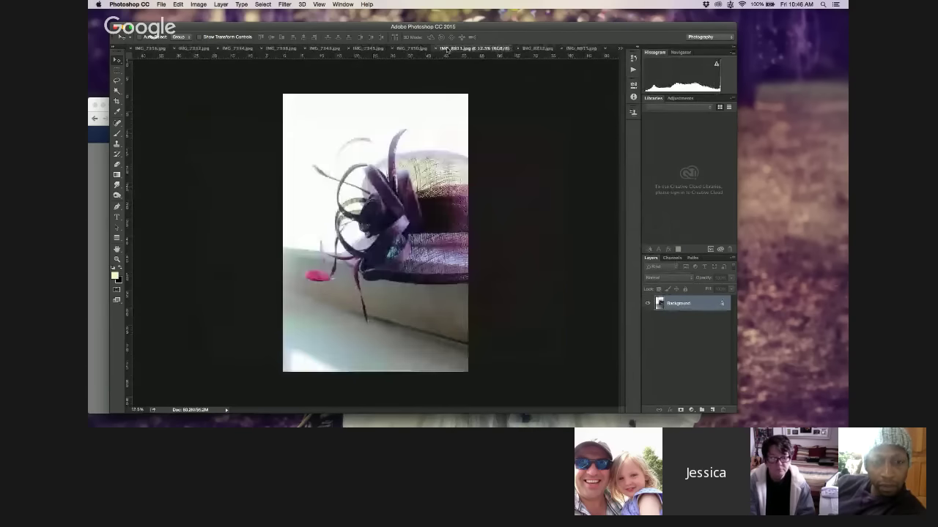
left_click(409, 48)
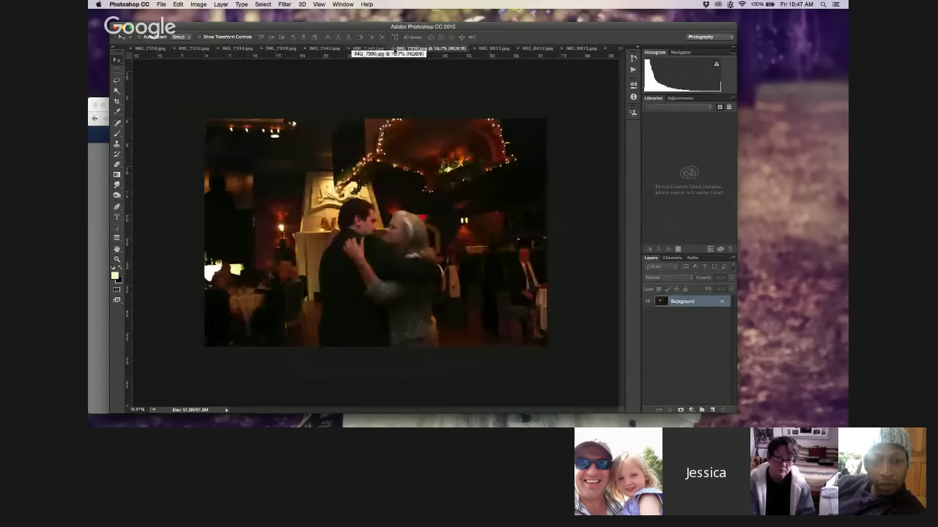
left_click(355, 48)
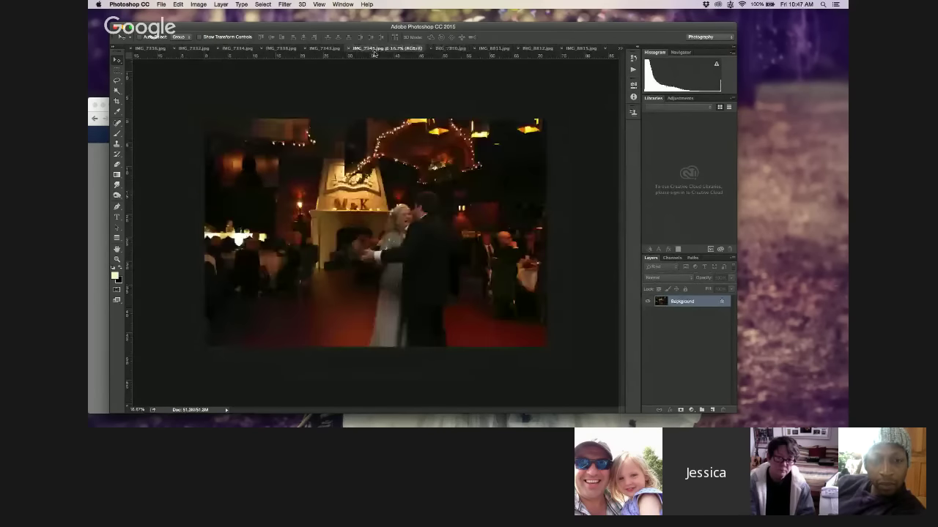
left_click(622, 49)
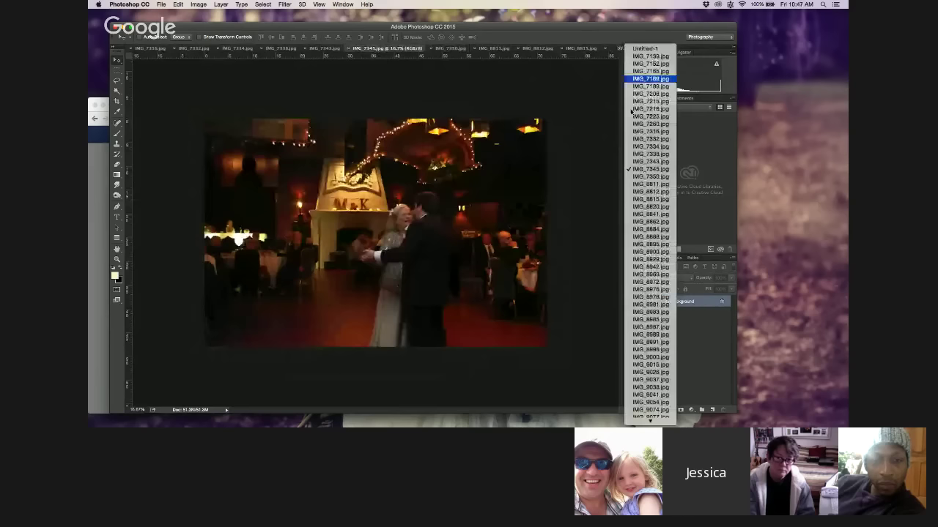
left_click(641, 48)
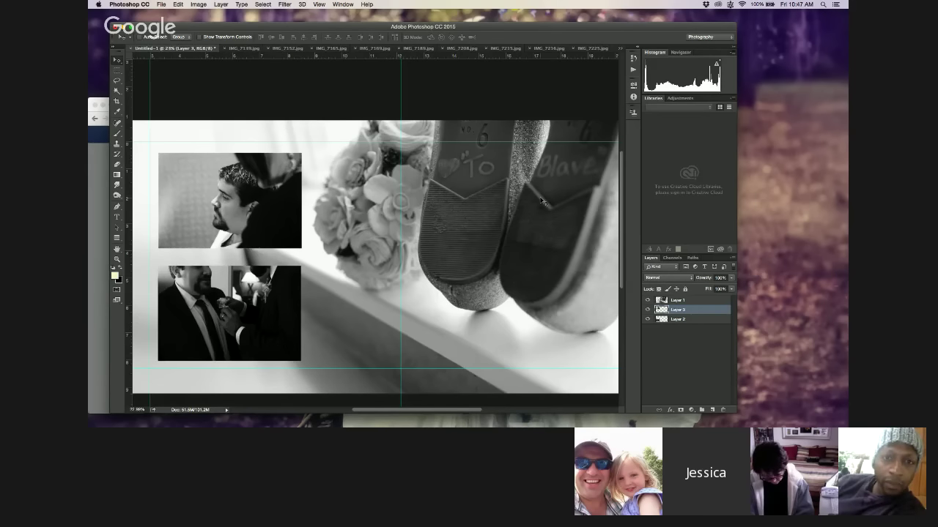
Step: Review the photos IMG_7139.jpg through IMG_7208.jpg one after another as material for more spreads
left_click(243, 49)
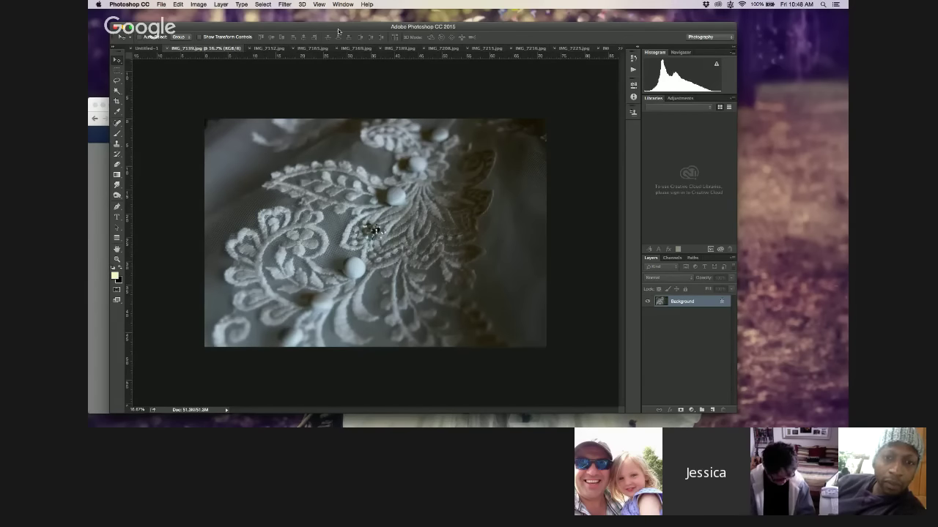
left_click(275, 48)
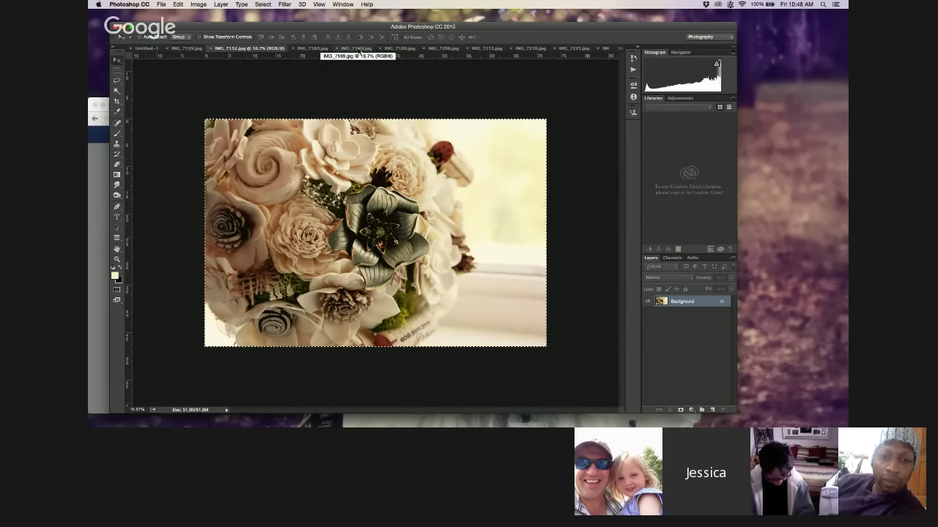
left_click(316, 48)
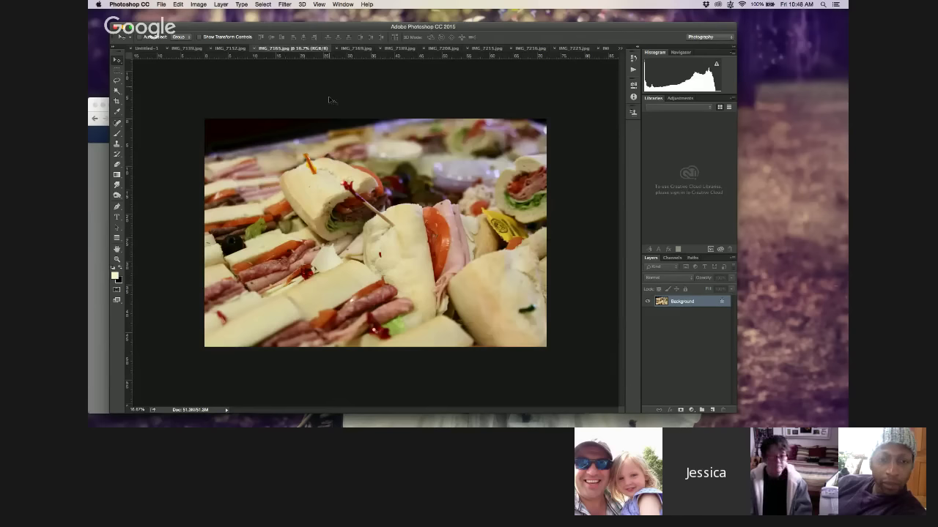
left_click(357, 47)
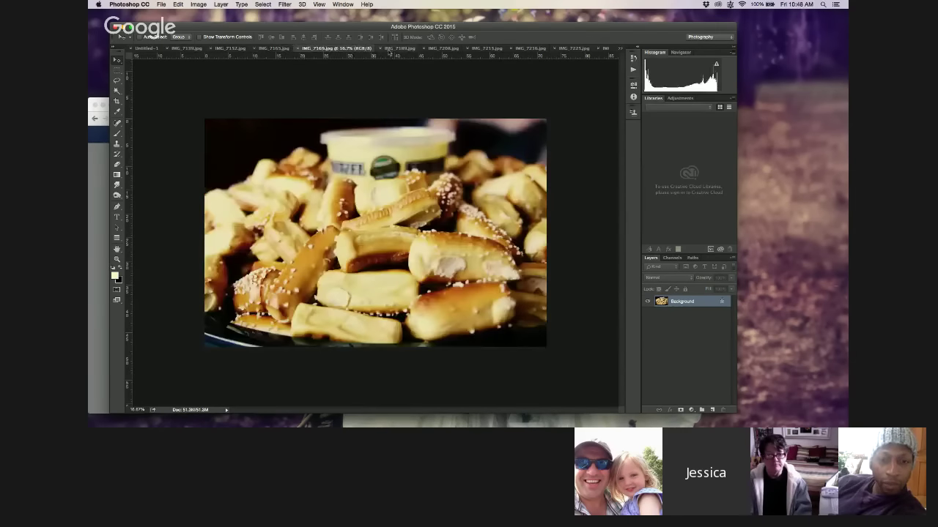
left_click(400, 49)
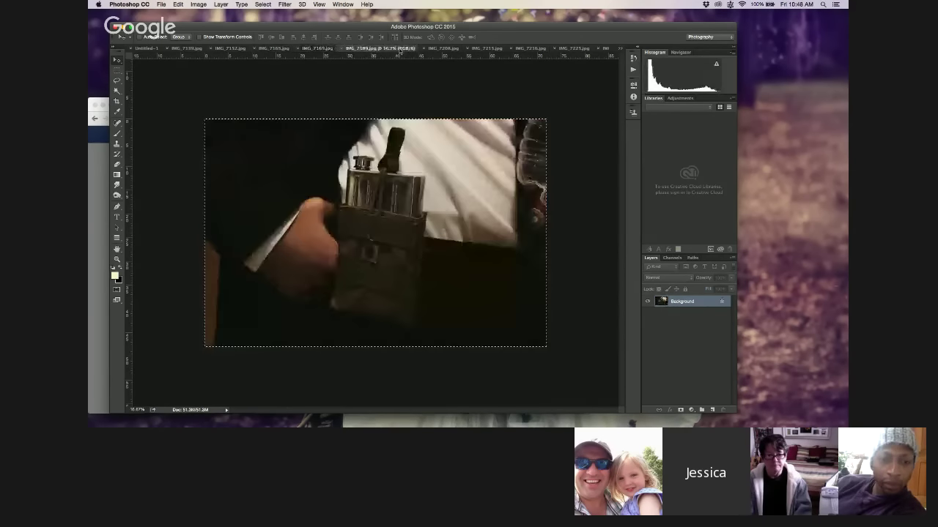
left_click(443, 48)
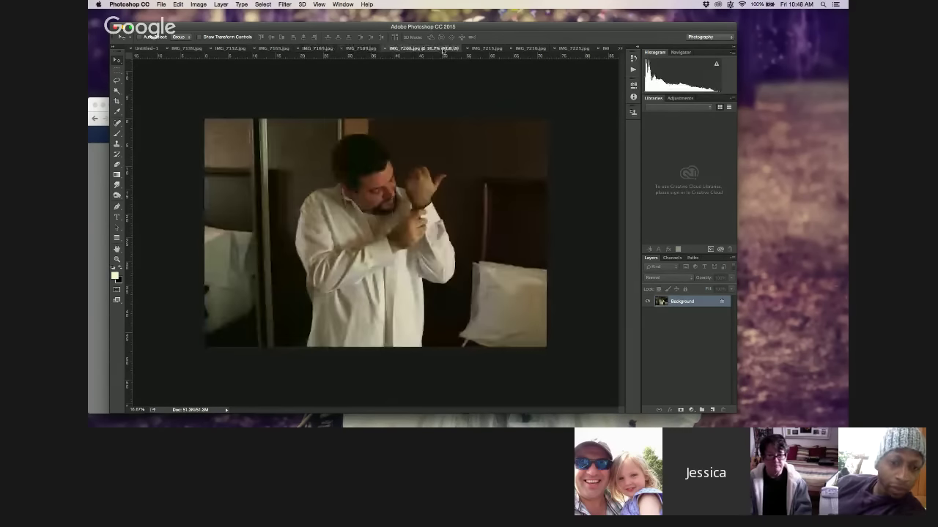
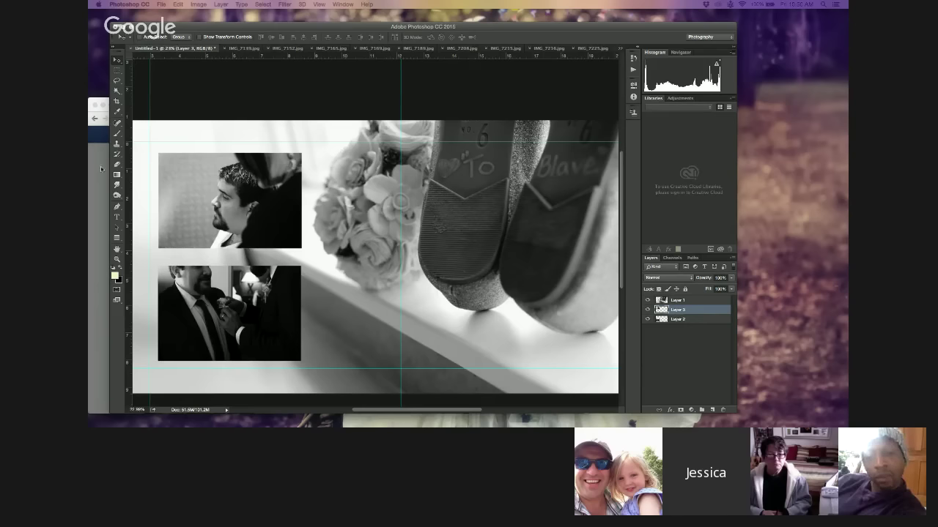
Step: With a small brush, paint a light grey vertical divider on Layer 3 down the middle of the lower photo
left_click(117, 134)
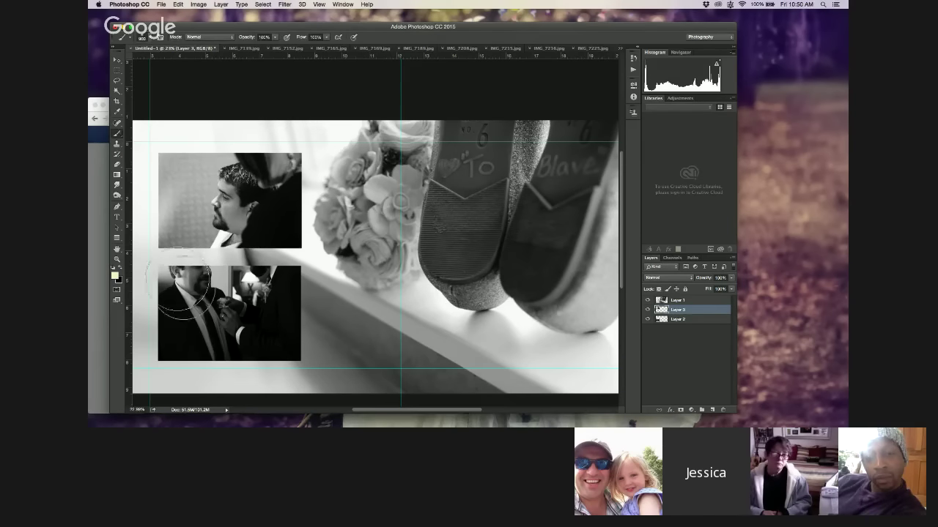
key("bracketleft")
key("bracketleft")
key("bracketleft")
key("bracketleft")
key("bracketleft")
key("bracketleft")
key("bracketleft")
key("bracketleft")
key("bracketleft")
key("bracketleft")
key("bracketleft")
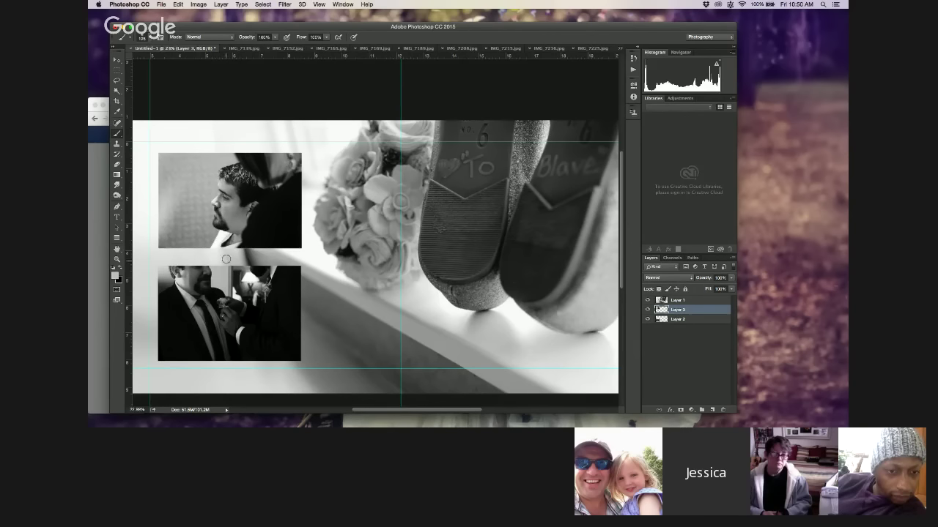
left_click_drag(227, 258, 235, 372)
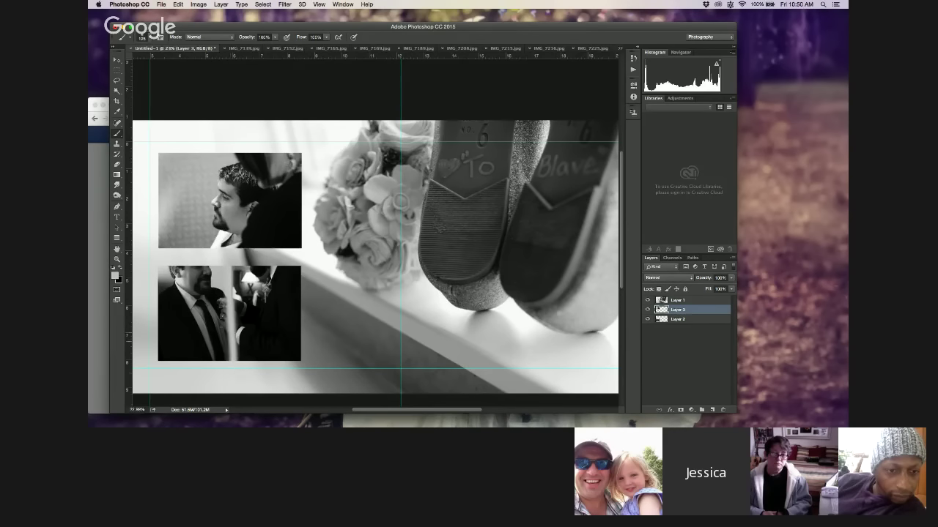
left_click_drag(227, 267, 230, 376)
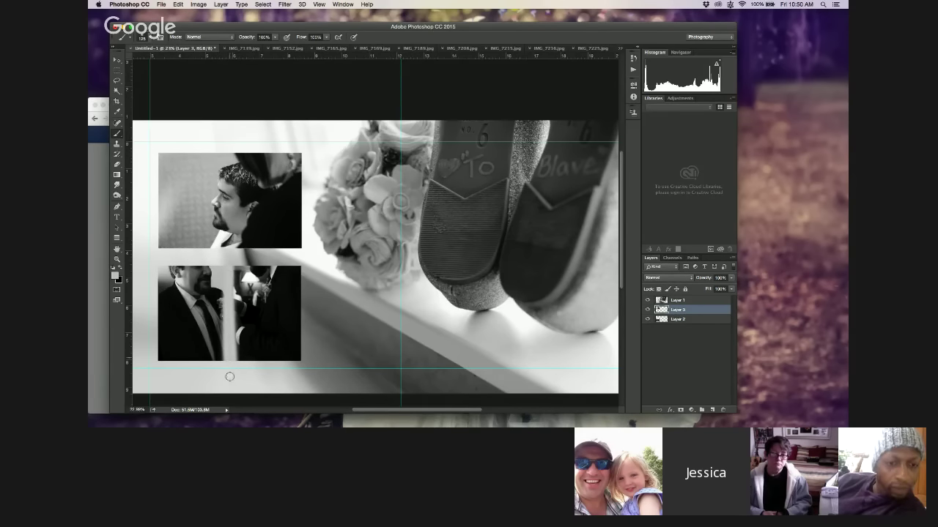
left_click_drag(230, 290, 229, 379)
left_click_drag(230, 269, 231, 359)
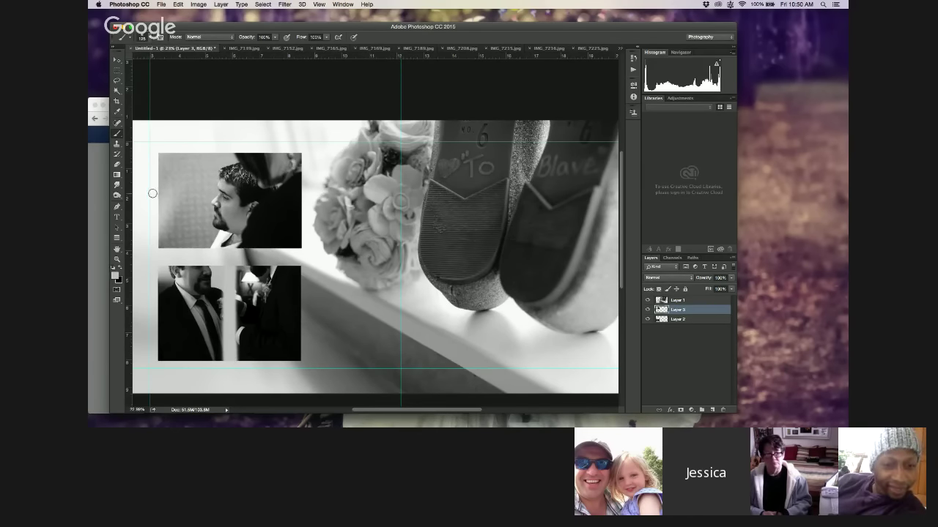
left_click_drag(178, 196, 307, 202)
mouse_move(145, 199)
left_mouse_down()
mouse_move(254, 201)
mouse_move(296, 188)
left_mouse_up()
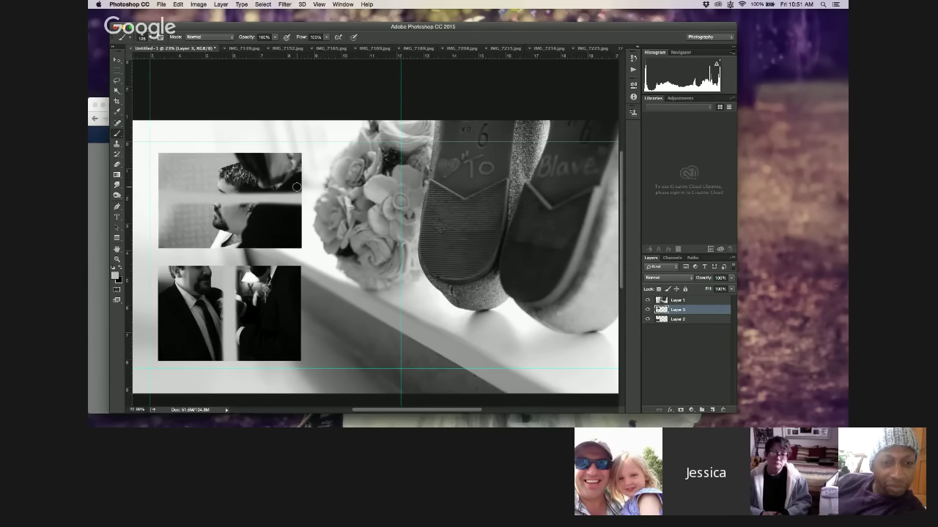
mouse_move(230, 142)
left_mouse_down()
mouse_move(230, 253)
mouse_move(231, 218)
mouse_move(237, 242)
left_mouse_up()
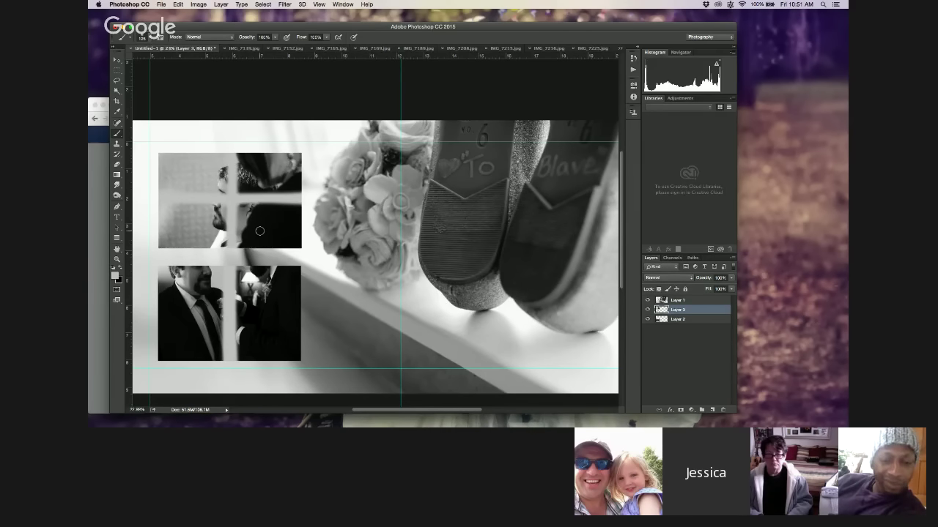
key("super+alt+z")
key("super+alt+z")
key("super+alt+z")
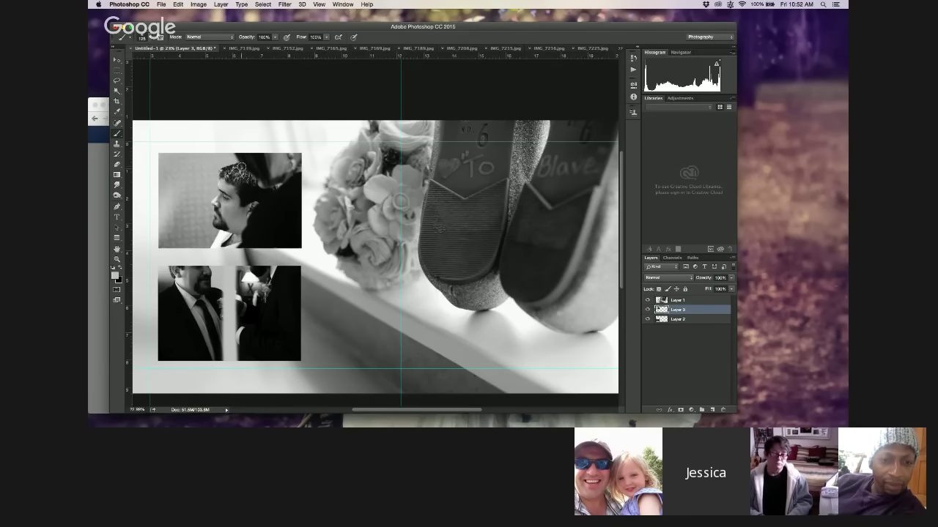
Step: Shift the shoe and bouquet background in Layer 1 to the left, leaving an empty strip along the spread's right edge
left_click(674, 301)
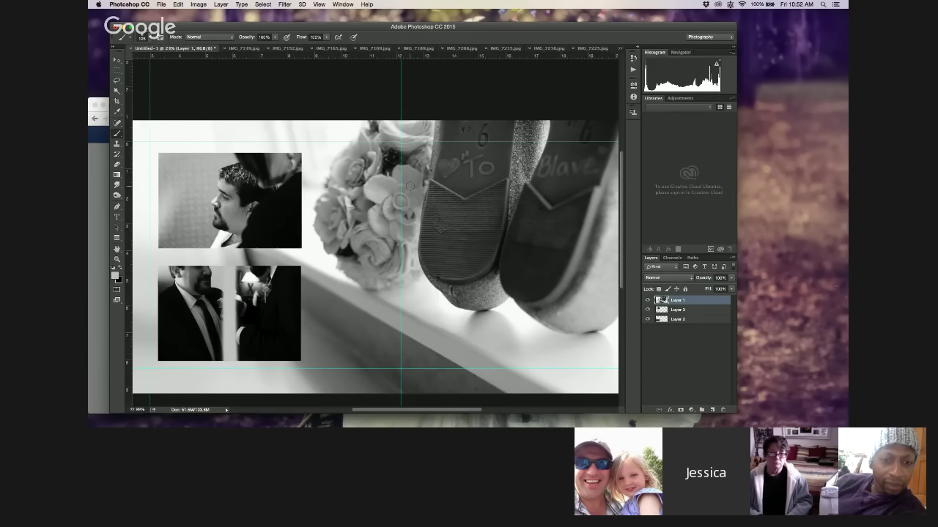
key("v")
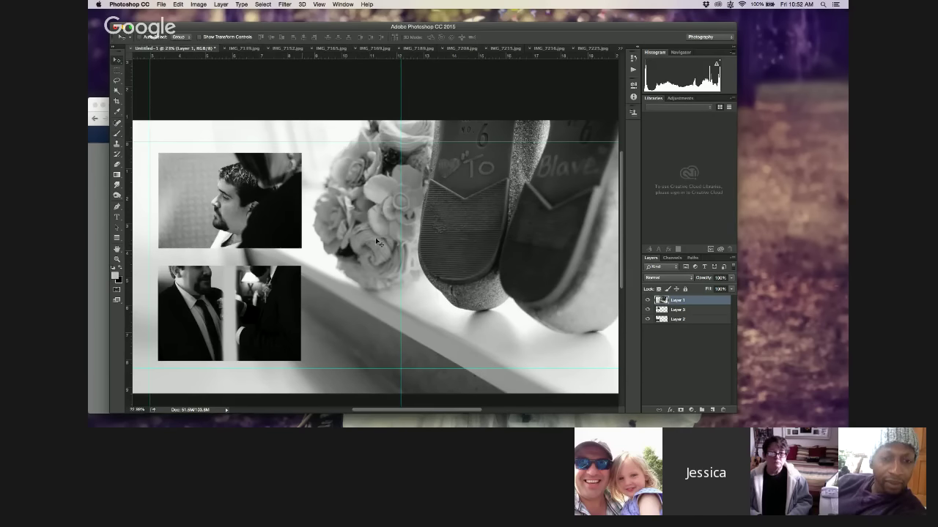
mouse_move(406, 255)
left_mouse_down()
mouse_move(345, 247)
mouse_move(422, 252)
mouse_move(363, 224)
mouse_move(306, 227)
left_mouse_up()
Step: Move Layer 3 and Layer 2 together above Layer 1 in the layer order
left_click(675, 312)
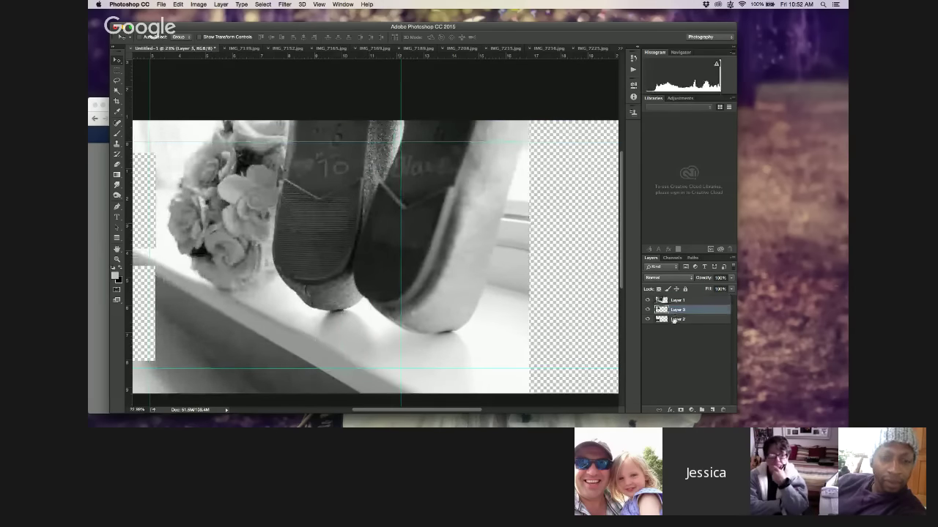
left_click(675, 321, "shift")
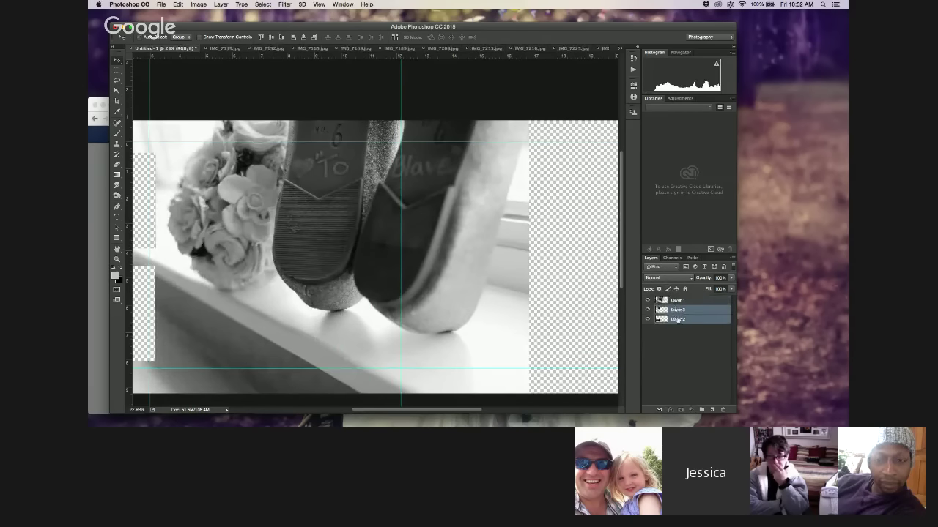
left_click_drag(675, 315, 672, 298)
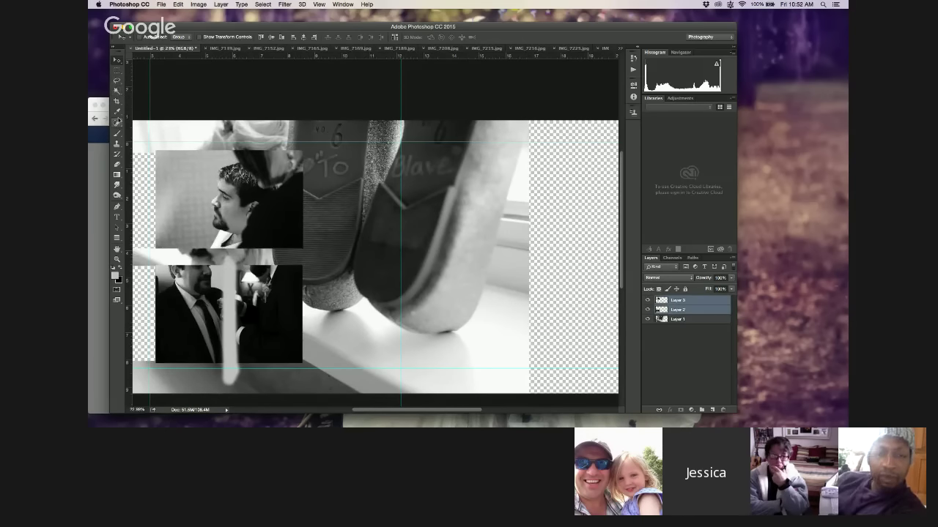
Step: With a much larger soft brush, paint light grey on Layer 1 over the empty strip and the background photo's right edge
left_click(117, 142)
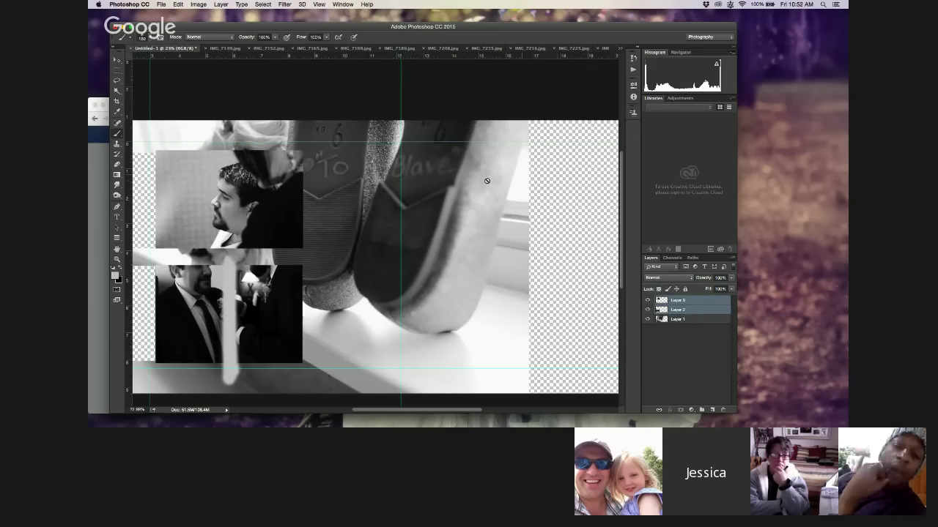
left_click(673, 320)
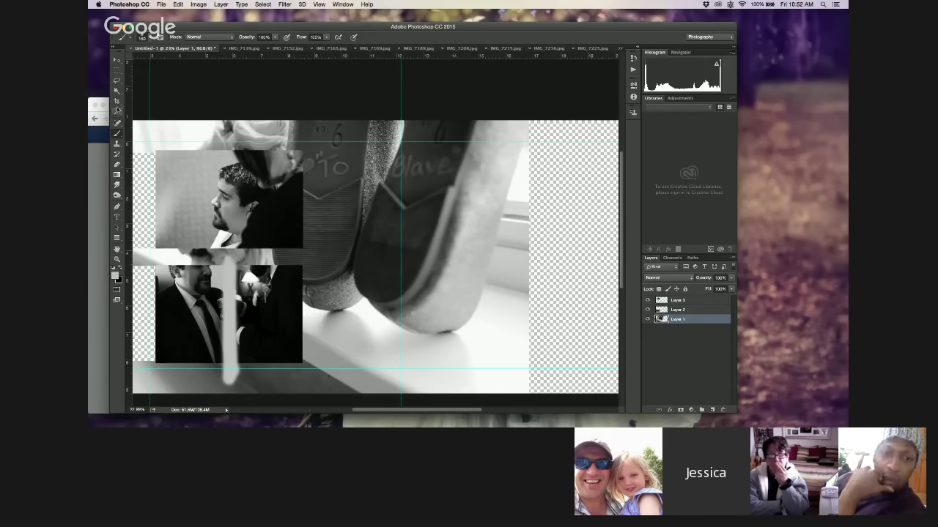
key("bracketright")
key("bracketright")
key("bracketright")
key("bracketright")
key("bracketright")
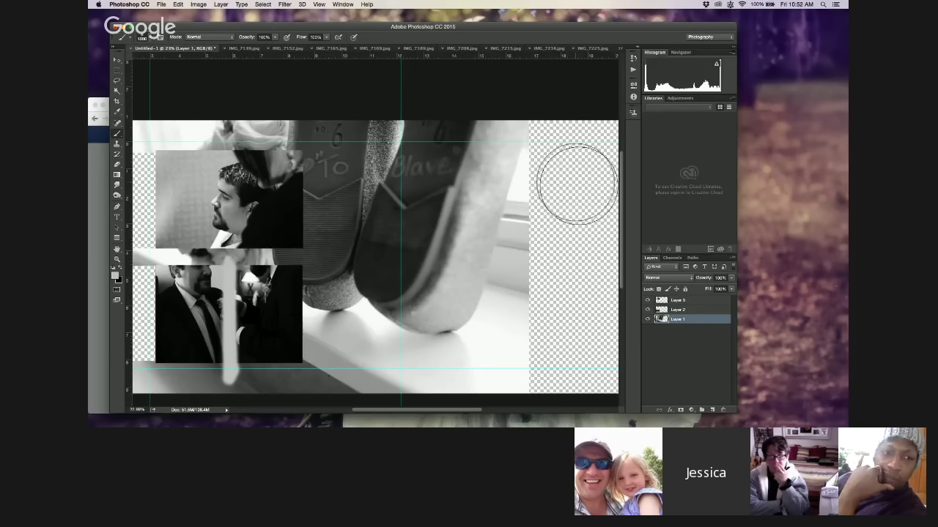
mouse_move(569, 179)
left_mouse_down()
mouse_move(560, 133)
mouse_move(579, 388)
mouse_move(568, 99)
mouse_move(575, 351)
mouse_move(573, 154)
mouse_move(560, 374)
mouse_move(548, 142)
mouse_move(562, 164)
left_mouse_up()
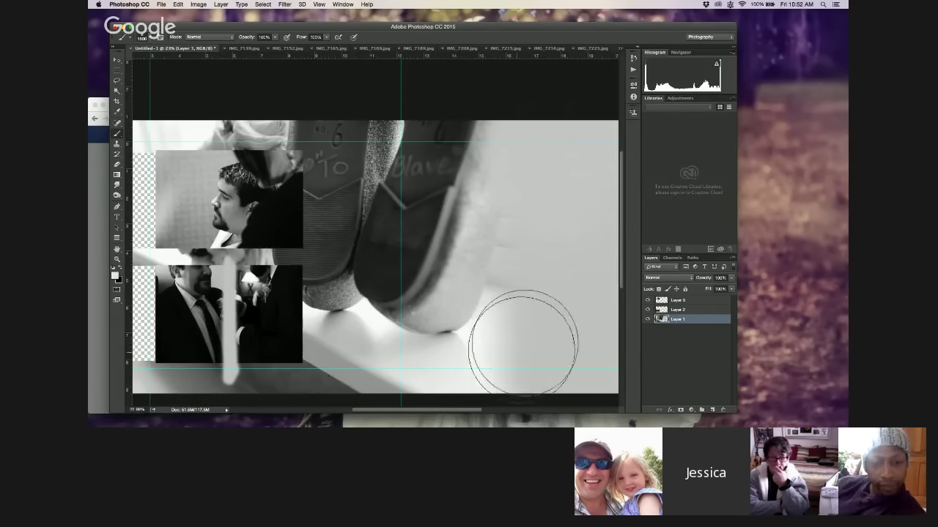
Step: Paint light grey on Layer 1 over the lower right area and remaining empty strip, and shift the extended background to the right
mouse_move(523, 343)
left_mouse_down()
mouse_move(584, 340)
mouse_move(573, 341)
left_mouse_up()
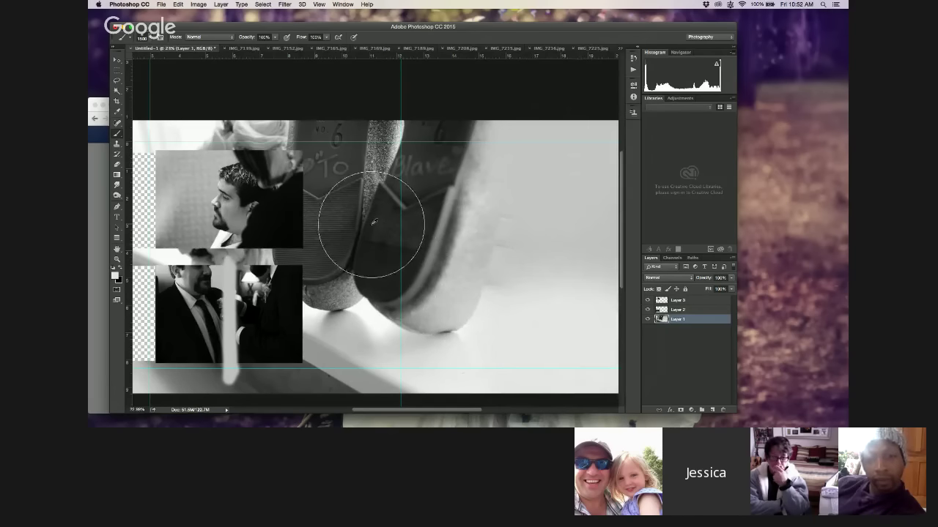
scroll(370, 224, "down", 5)
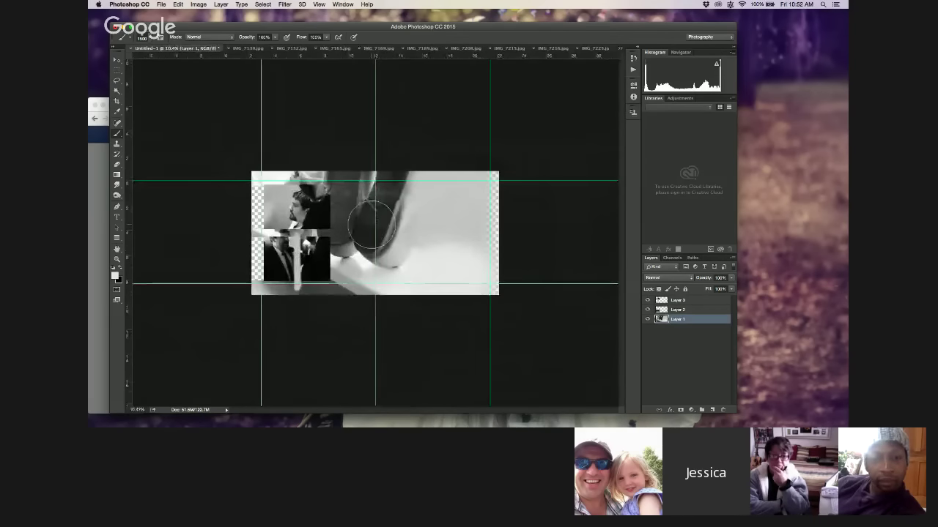
left_click_drag(499, 173, 509, 318)
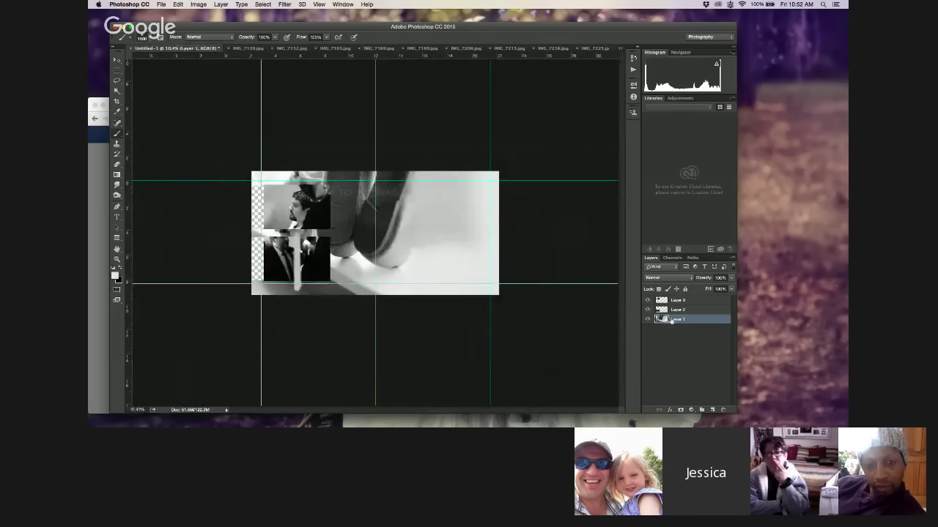
left_click(116, 60)
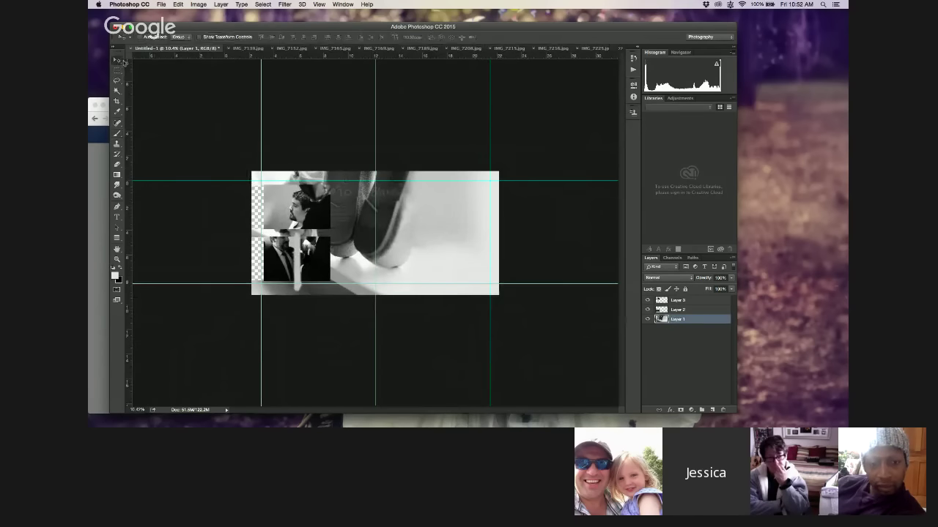
left_click_drag(360, 238, 376, 236)
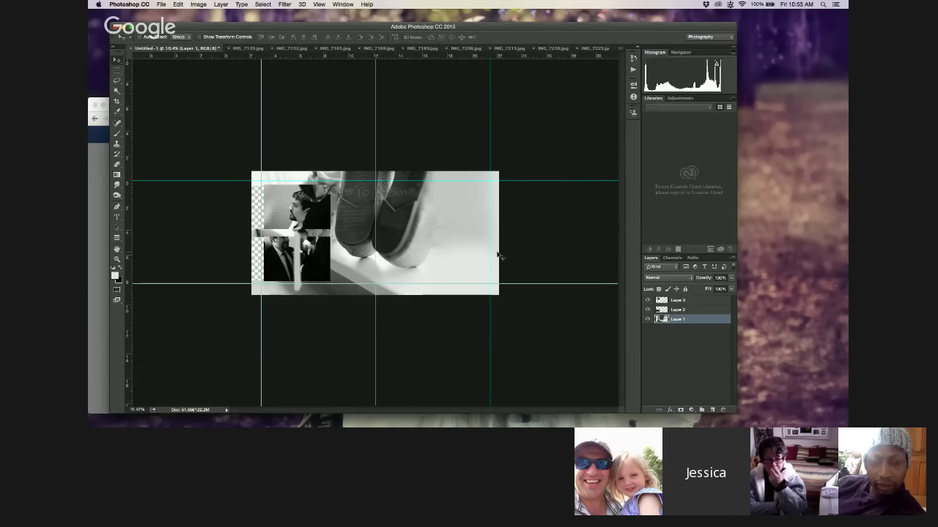
Step: Select the entire image in the colour close-up photo of the flower bouquet by the window
left_click(258, 48)
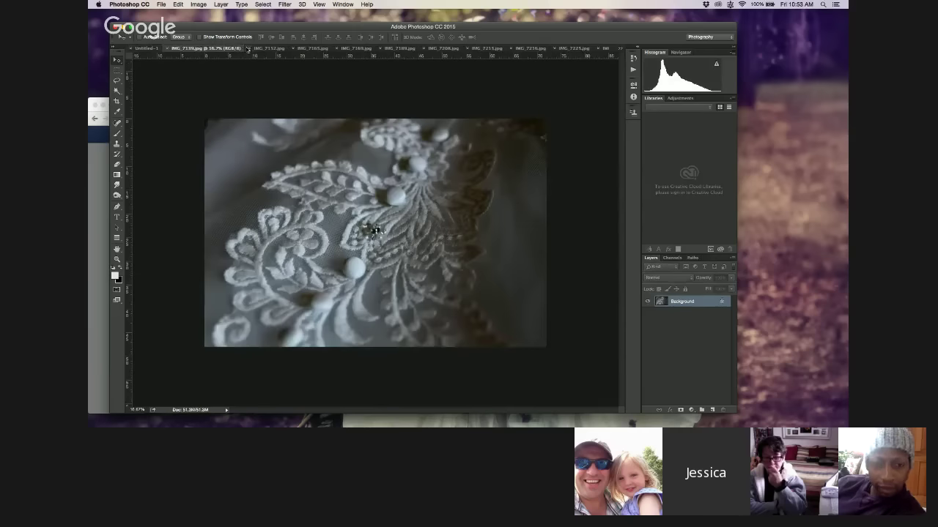
left_click(271, 48)
key("ctrl+a")
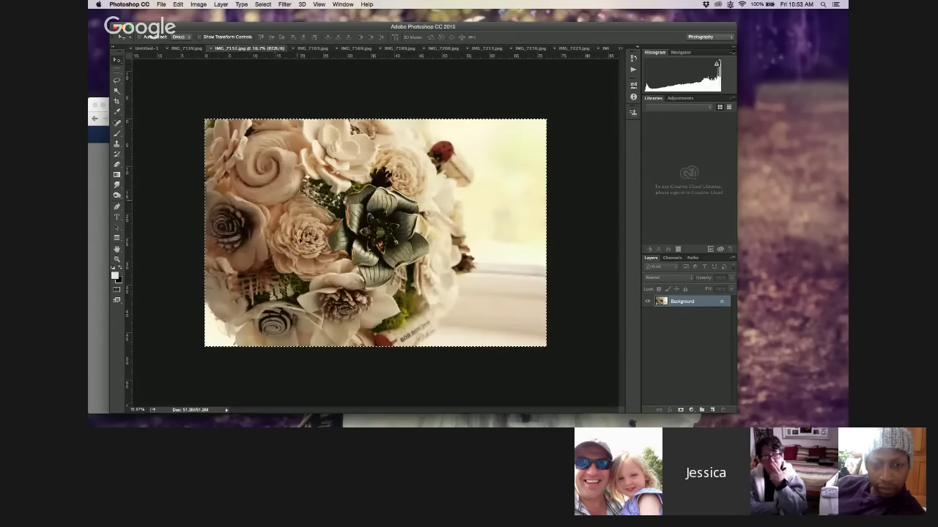